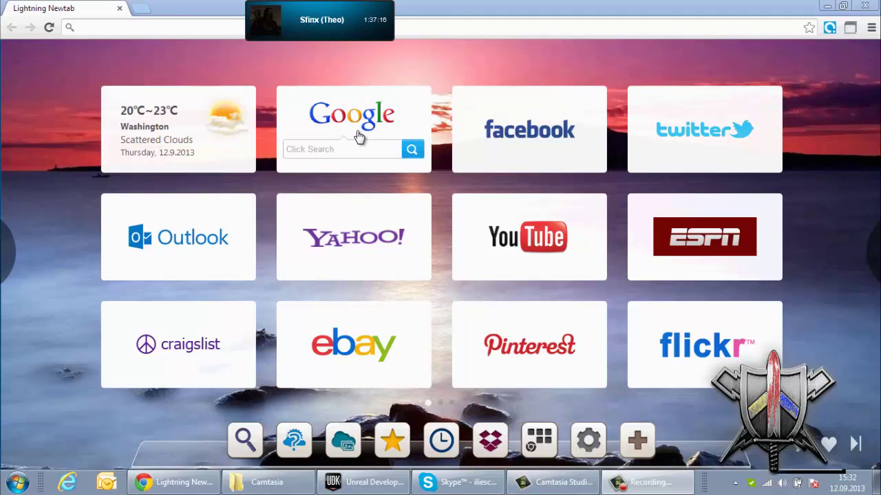
Search Google for 'udk' and close the old Lightning Newtab tab
{"action": "left_click", "coordinate": [354, 143]}
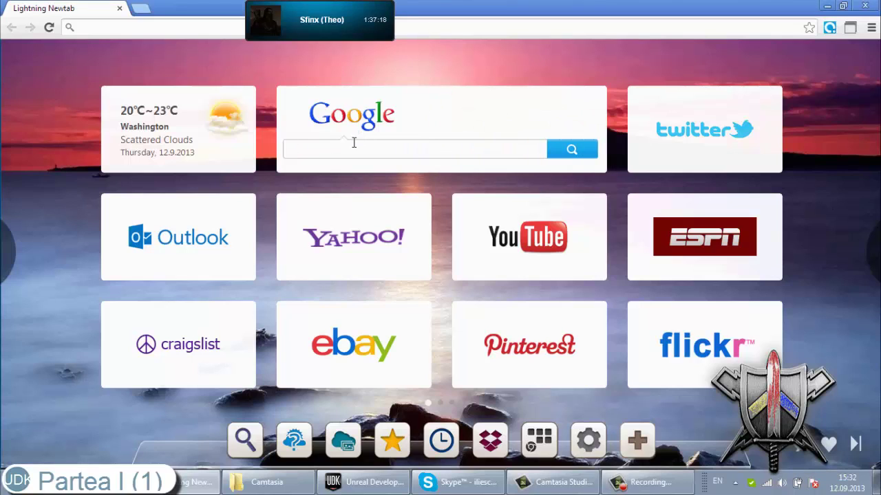
{"action": "type", "text": "u"}
{"action": "type", "text": "dk"}
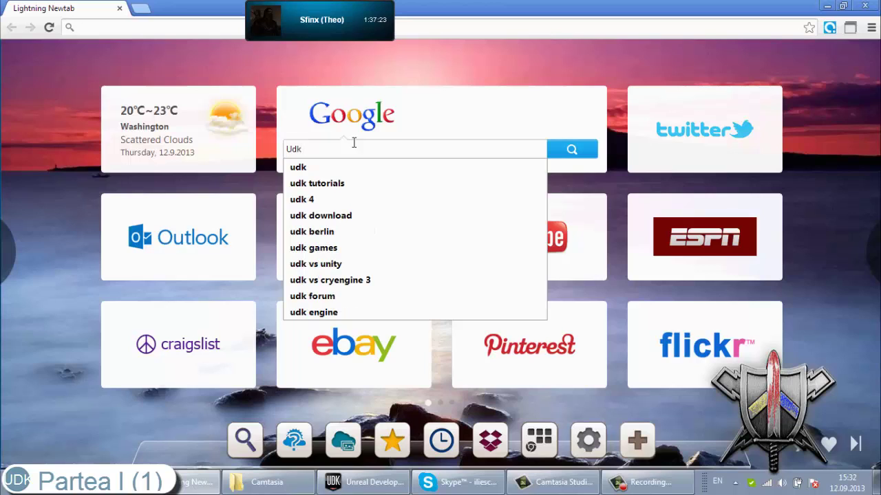
{"action": "key", "text": "Return"}
{"action": "left_click", "coordinate": [114, 9]}
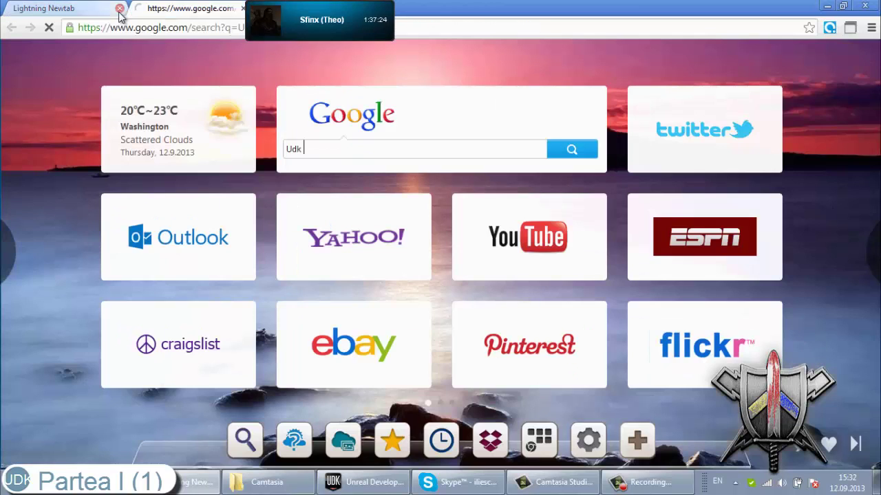
{"action": "left_click", "coordinate": [119, 7]}
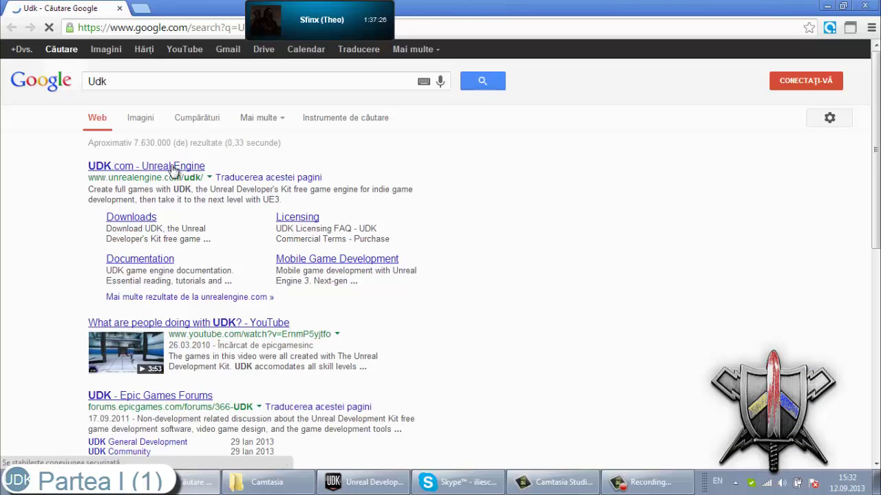
Open the UDK.com search result and go to its Downloads page
{"action": "left_click", "coordinate": [173, 166]}
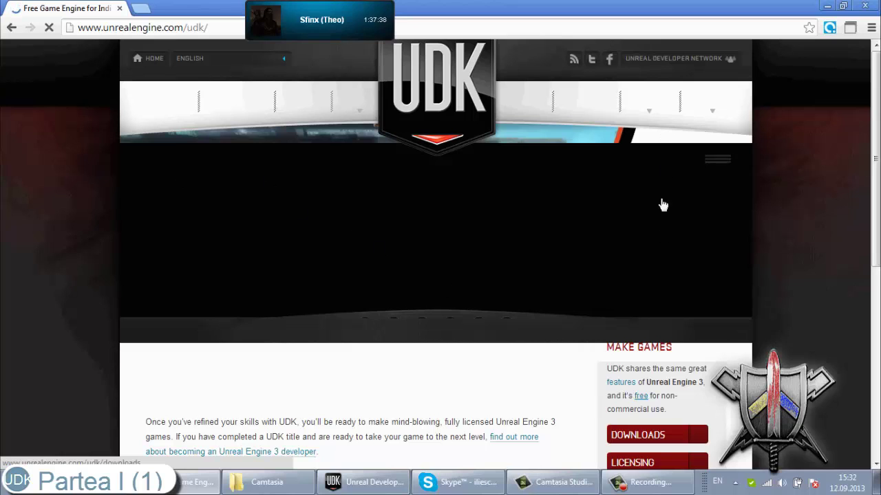
{"action": "scroll", "coordinate": [679, 347], "scroll_direction": "down", "scroll_amount": 1}
{"action": "scroll", "coordinate": [664, 341], "scroll_direction": "down", "scroll_amount": 2}
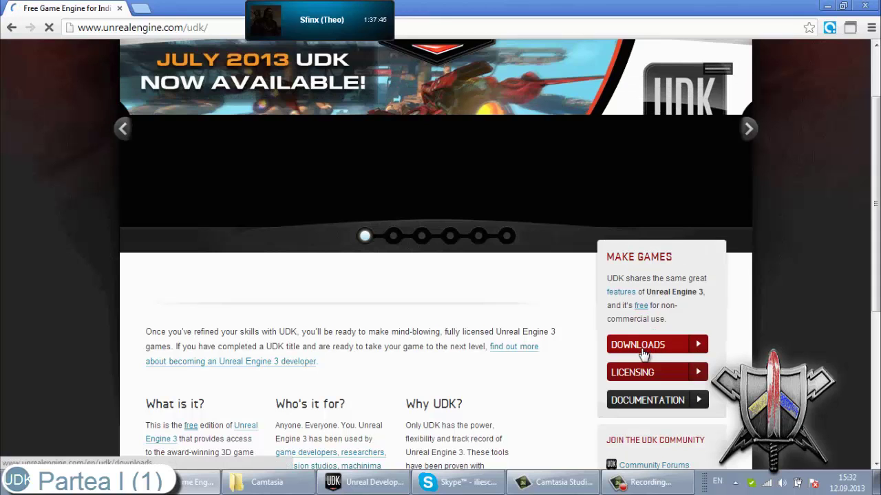
{"action": "left_click", "coordinate": [644, 350]}
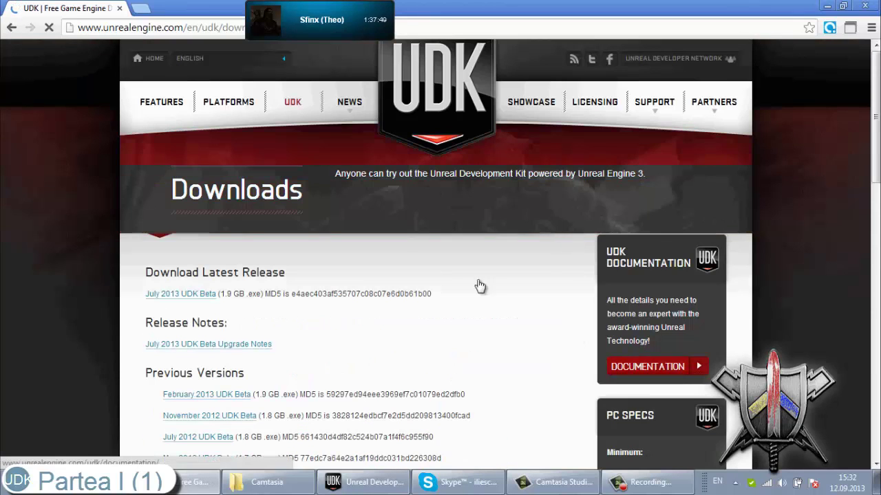
{"action": "scroll", "coordinate": [351, 256], "scroll_direction": "down", "scroll_amount": 1}
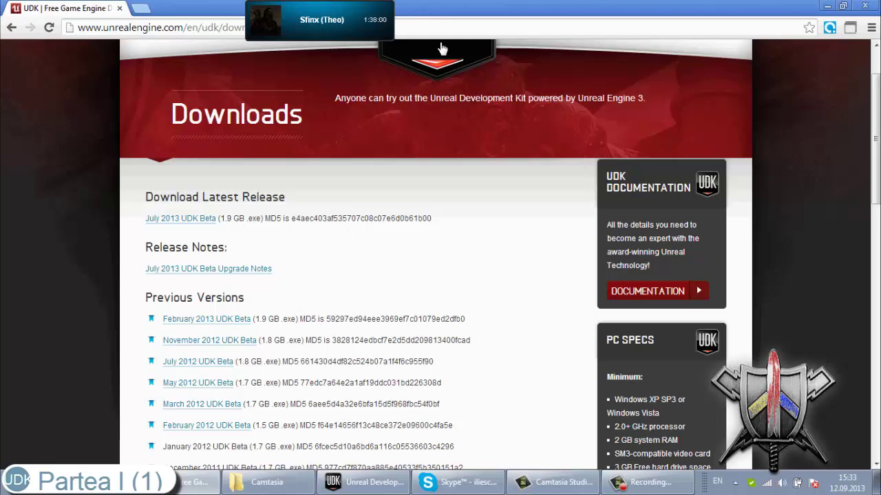
Start the February 2013 UDK Beta download, then close Chrome
{"action": "mouse_move", "coordinate": [353, 23]}
{"action": "scroll", "coordinate": [397, 227], "scroll_direction": "down", "scroll_amount": 1}
{"action": "scroll", "coordinate": [398, 226], "scroll_direction": "down", "scroll_amount": 2}
{"action": "scroll", "coordinate": [398, 227], "scroll_direction": "up", "scroll_amount": 1}
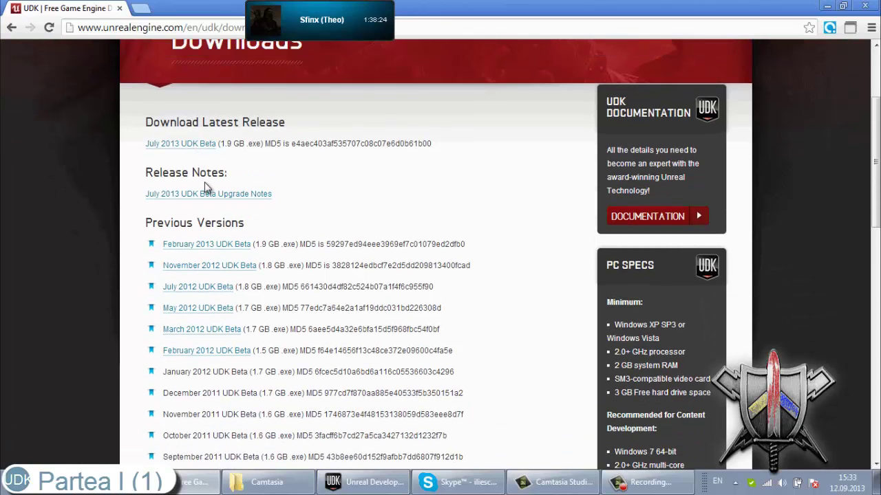
{"action": "left_click", "coordinate": [218, 244]}
{"action": "left_click", "coordinate": [864, 6]}
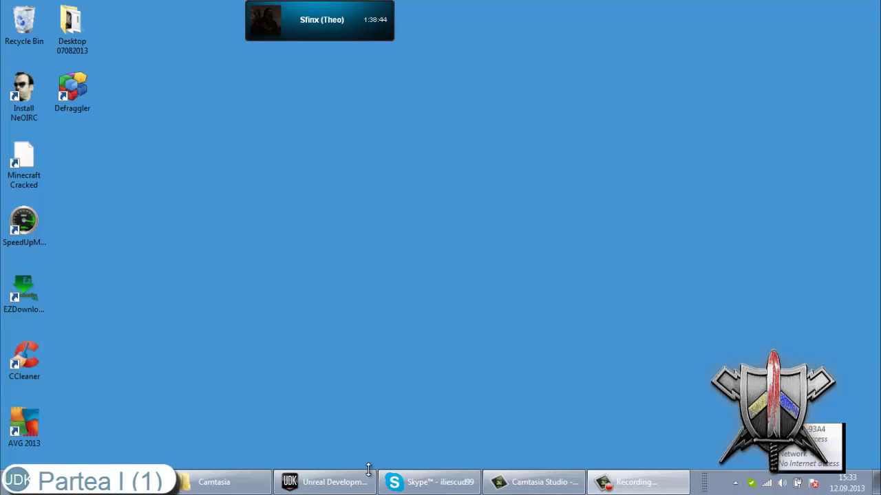
Browse Explorer to the UDK\Binaries\Win64 folder on the Starrux (F:) drive
{"action": "left_click", "coordinate": [187, 482]}
{"action": "left_click", "coordinate": [49, 234]}
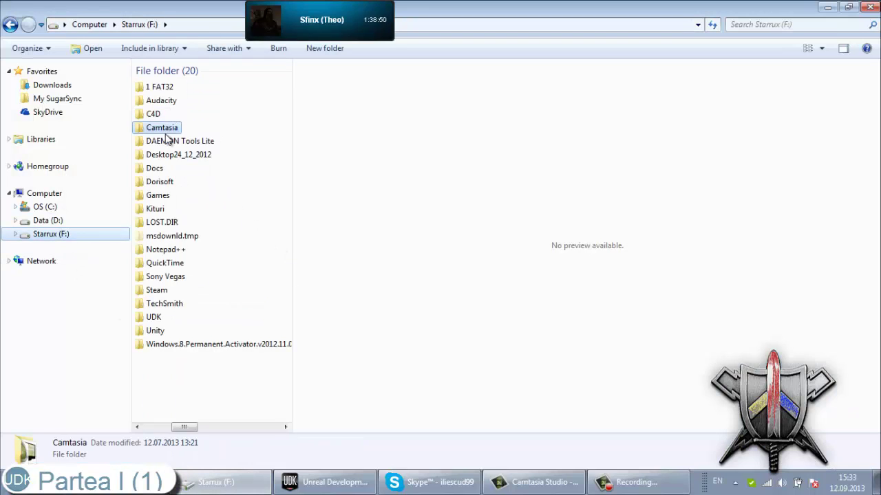
{"action": "double_click", "coordinate": [156, 317]}
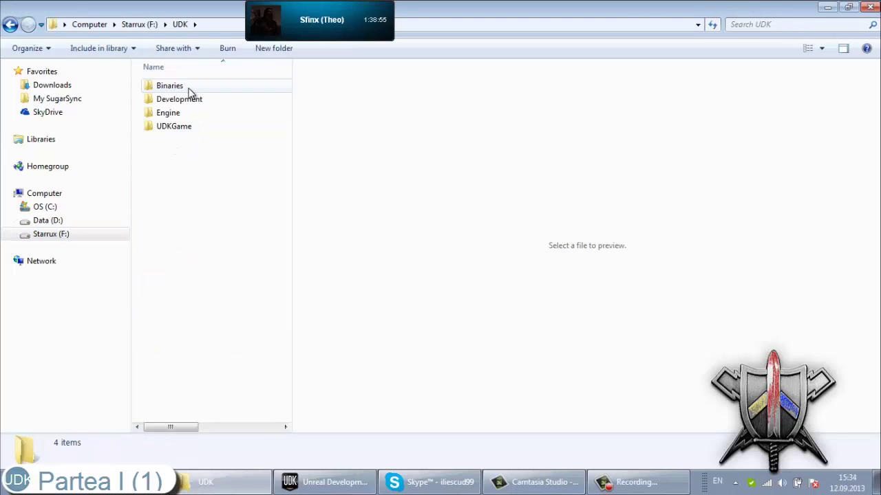
{"action": "double_click", "coordinate": [191, 87]}
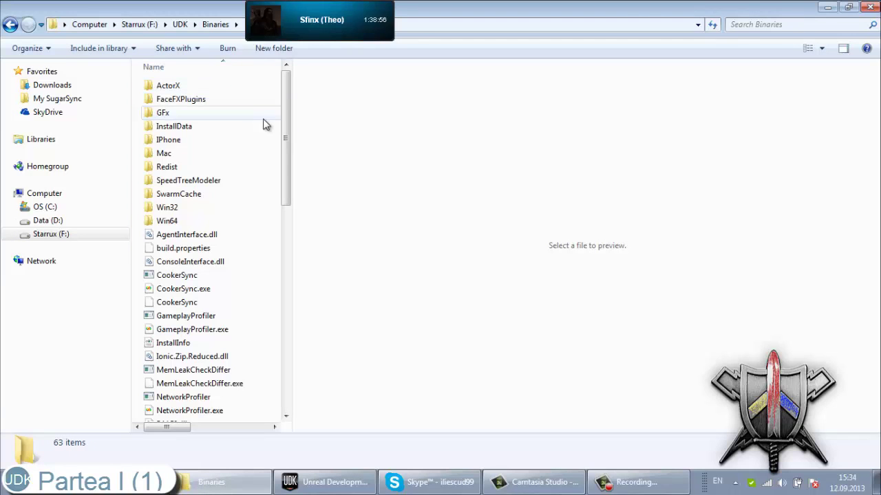
{"action": "left_click_drag", "start_coordinate": [286, 98], "coordinate": [285, 108]}
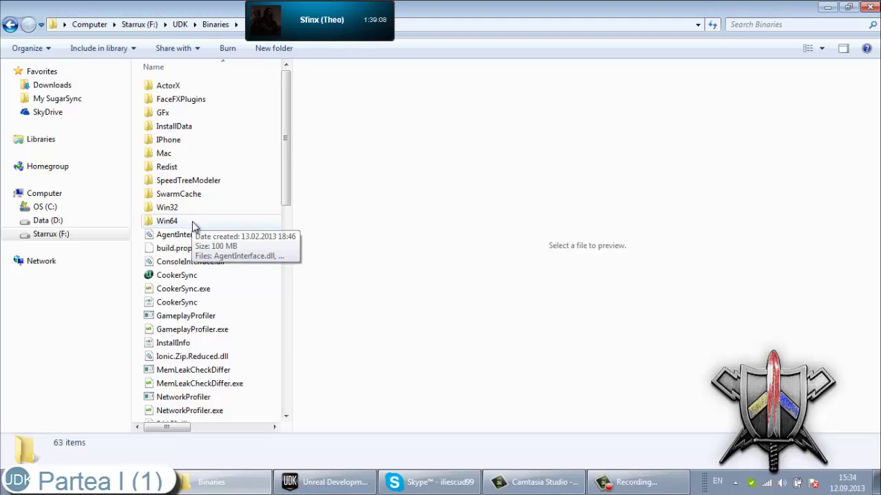
{"action": "double_click", "coordinate": [196, 222]}
{"action": "left_click", "coordinate": [206, 223]}
Scroll the Win64 list to the UDK entries and restore the Explorer window to a smaller size
{"action": "scroll", "coordinate": [287, 114], "scroll_direction": "down", "scroll_amount": 1}
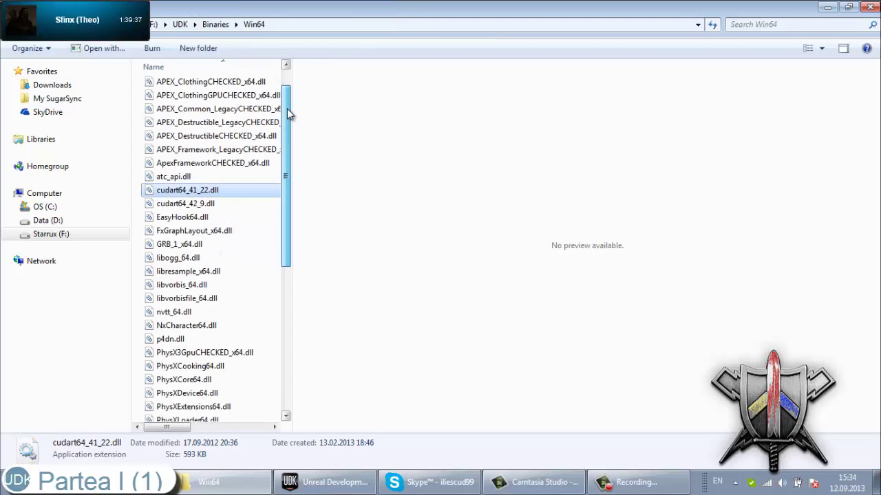
{"action": "left_click_drag", "start_coordinate": [287, 114], "coordinate": [295, 248]}
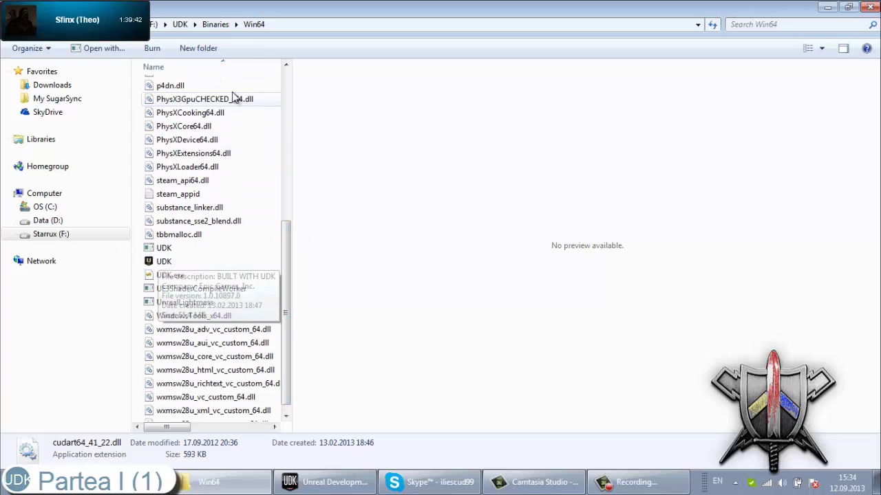
{"action": "left_click_drag", "start_coordinate": [323, 10], "coordinate": [376, 50]}
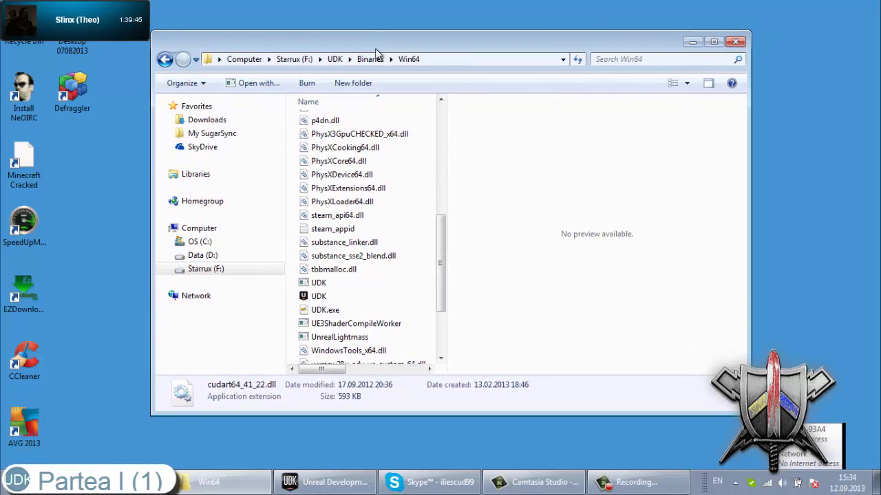
{"action": "left_click_drag", "start_coordinate": [375, 49], "coordinate": [387, 2]}
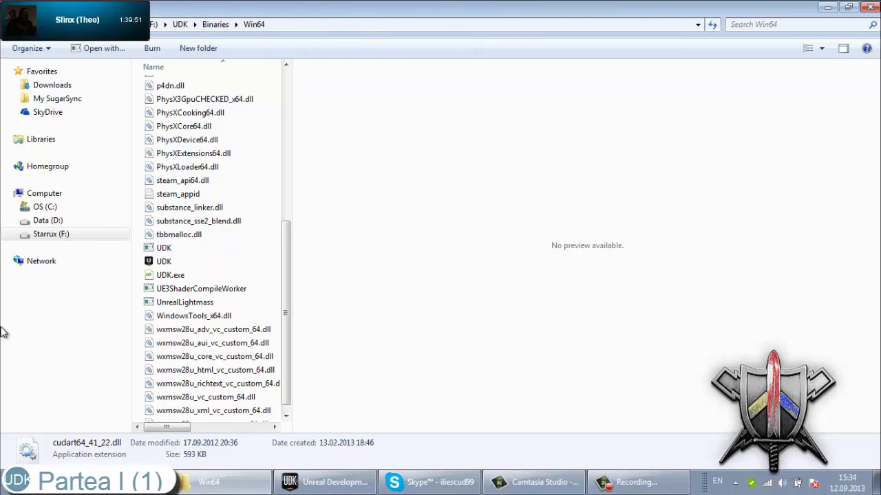
{"action": "left_click_drag", "start_coordinate": [172, 435], "coordinate": [175, 435]}
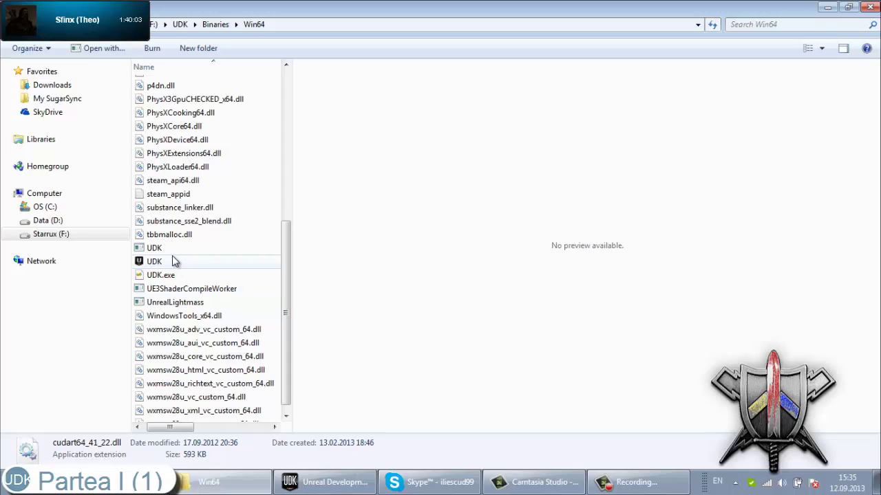
{"action": "mouse_move", "coordinate": [170, 427]}
{"action": "left_mouse_down"}
{"action": "mouse_move", "coordinate": [247, 425]}
{"action": "mouse_move", "coordinate": [185, 425]}
{"action": "left_mouse_up"}
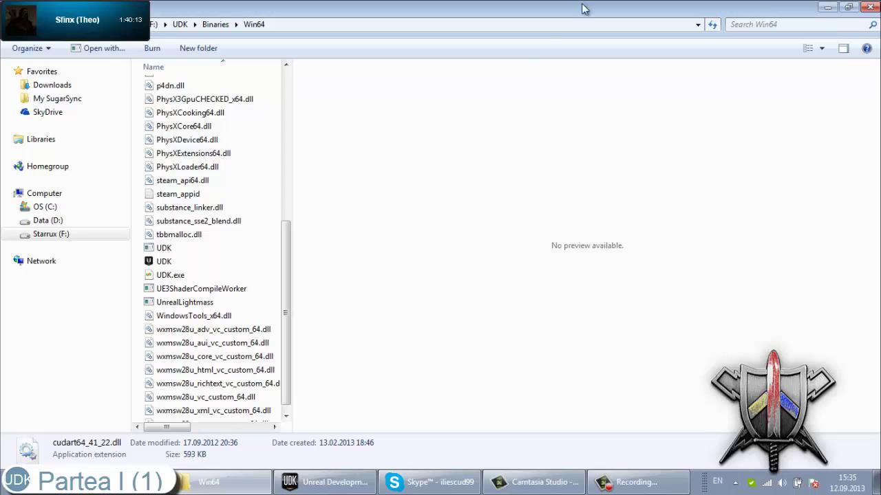
{"action": "mouse_move", "coordinate": [212, 259]}
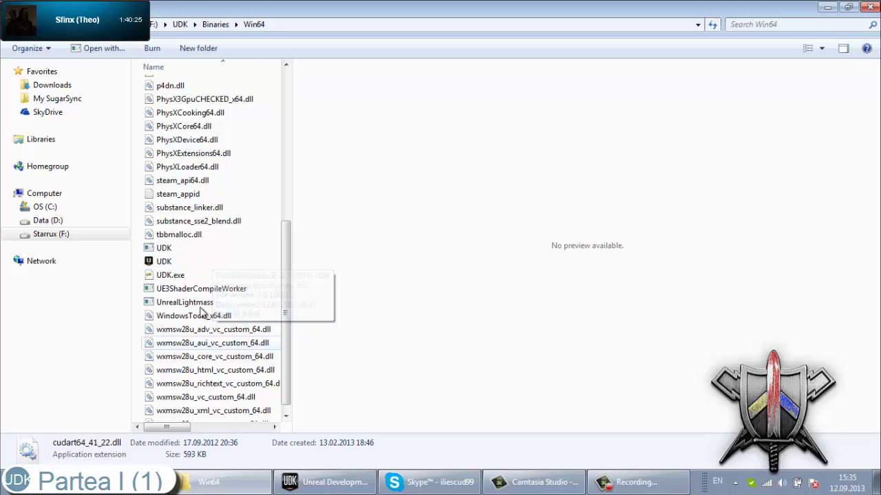
{"action": "scroll", "coordinate": [176, 425], "scroll_direction": "right", "scroll_amount": 1}
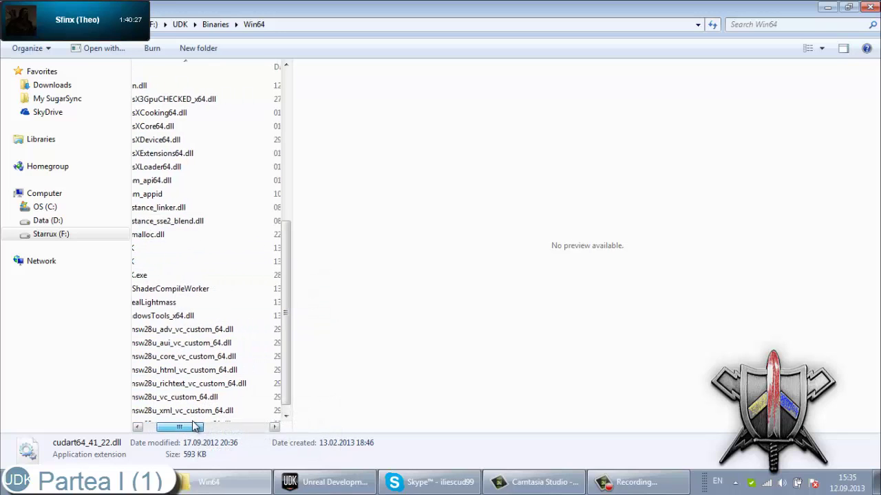
{"action": "scroll", "coordinate": [172, 423], "scroll_direction": "left", "scroll_amount": 1}
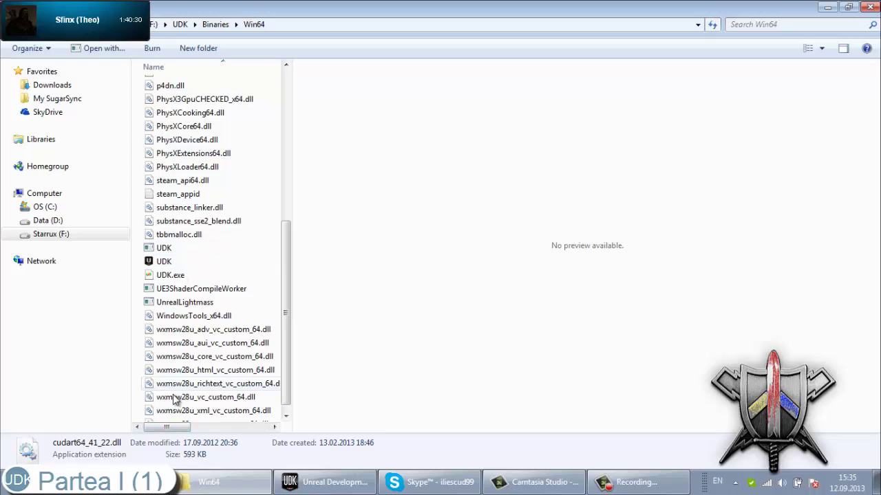
{"action": "scroll", "coordinate": [223, 427], "scroll_direction": "right", "scroll_amount": 3}
{"action": "scroll", "coordinate": [224, 426], "scroll_direction": "left", "scroll_amount": 3}
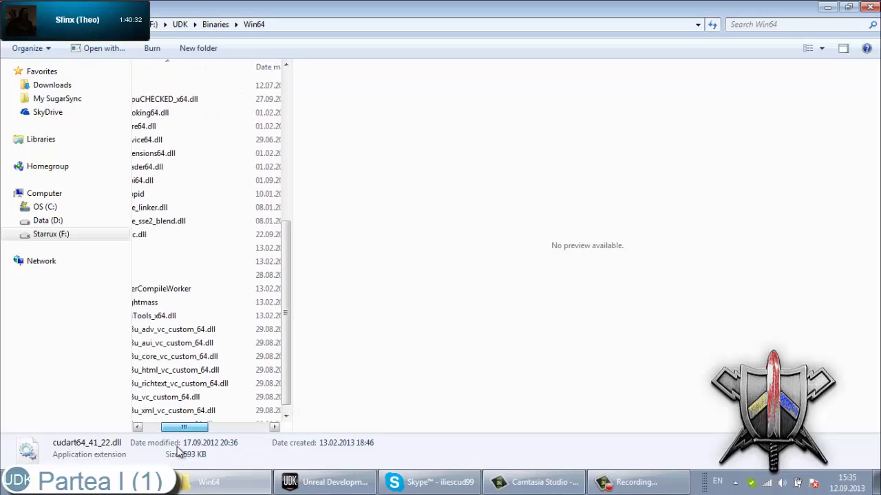
{"action": "mouse_move", "coordinate": [447, 8]}
{"action": "left_mouse_down"}
{"action": "mouse_move", "coordinate": [384, 80]}
{"action": "mouse_move", "coordinate": [397, 72]}
{"action": "left_mouse_up"}
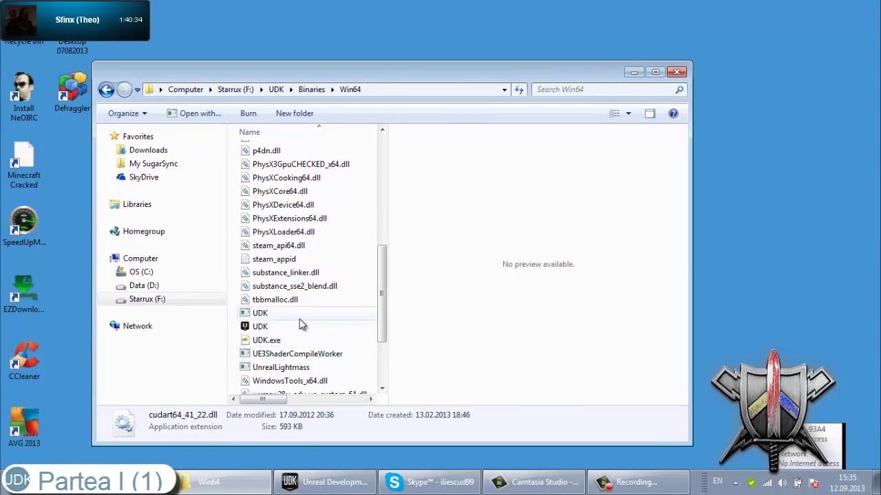
Launch the UDK application from Win64 and switch to the running UDK Game window
{"action": "double_click", "coordinate": [297, 327]}
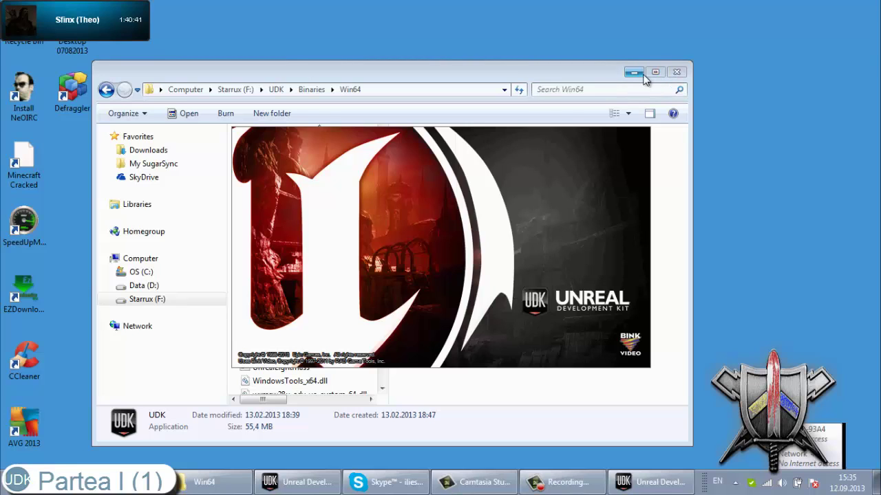
{"action": "left_click", "coordinate": [677, 73]}
{"action": "key", "text": "super"}
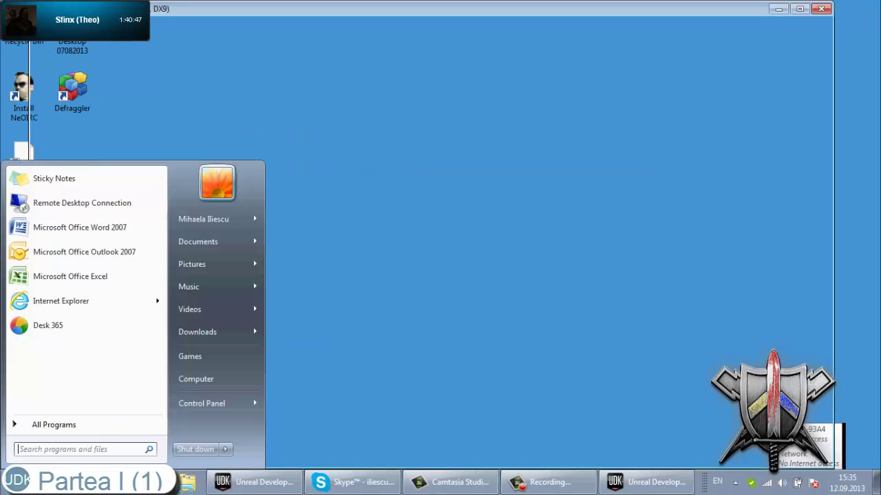
{"action": "type", "text": "udk"}
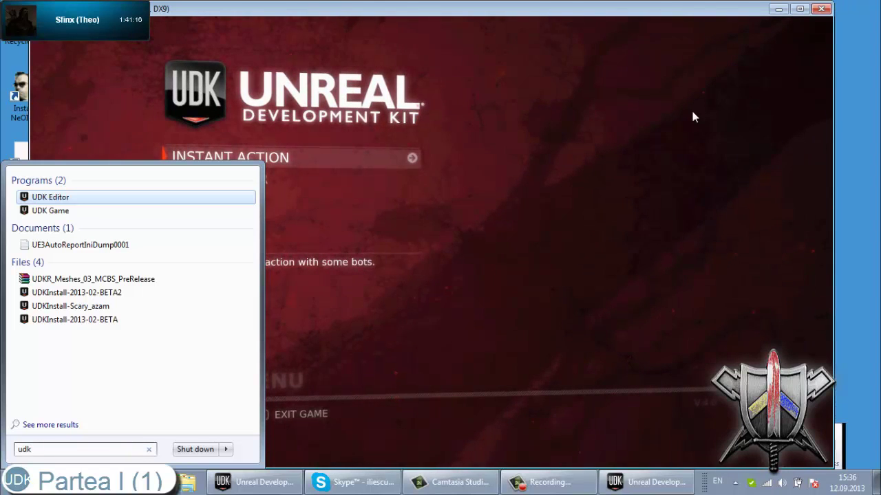
{"action": "key", "text": "Down"}
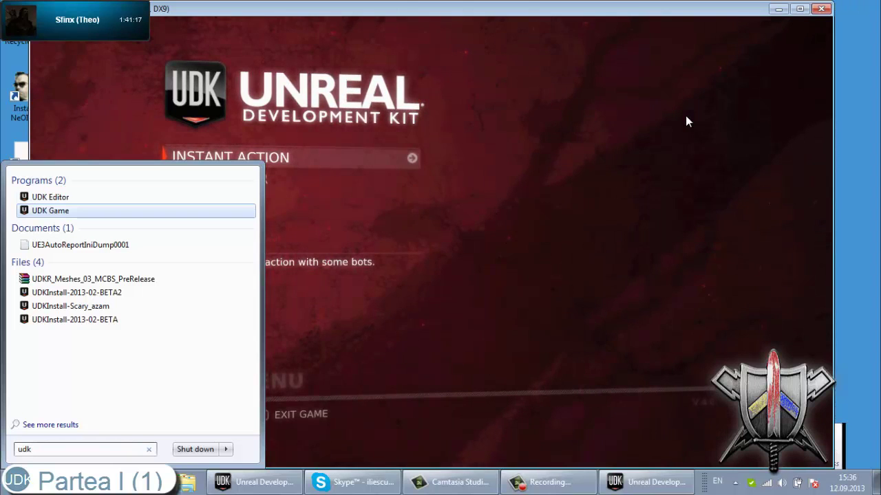
{"action": "key", "text": "Up"}
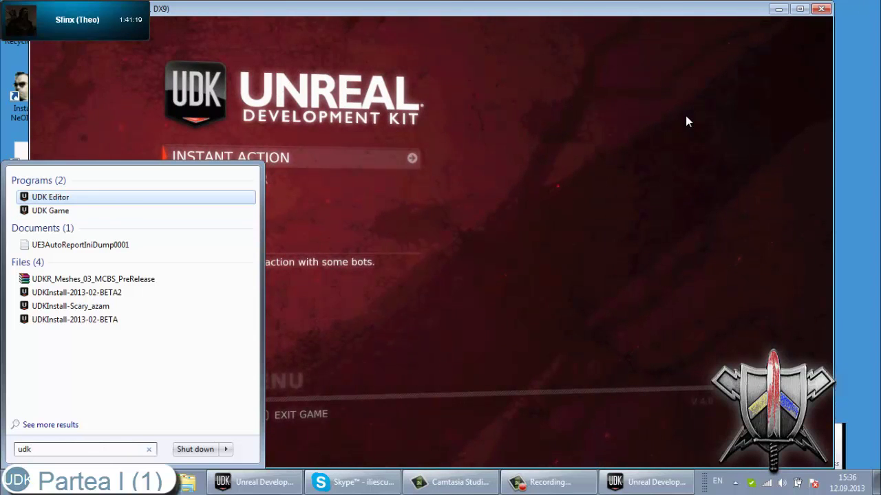
{"action": "key", "text": "alt+Tab"}
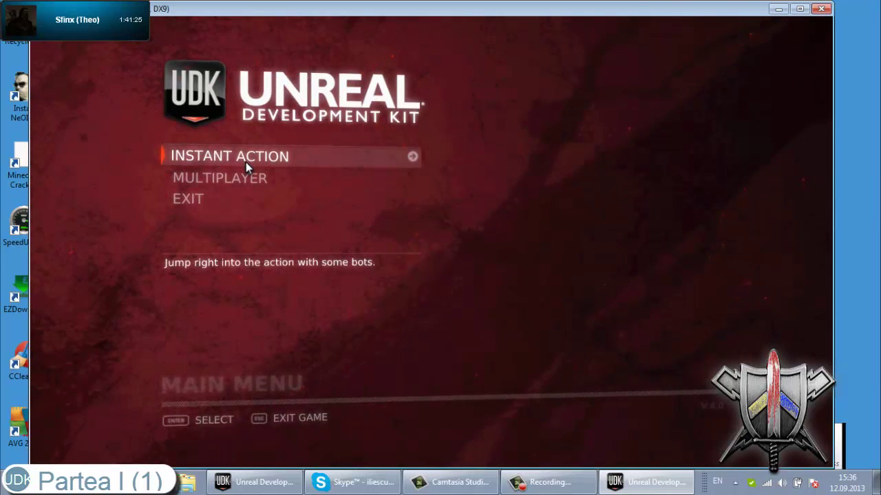
Open the Instant Action setup, then return to the game's main menu
{"action": "key", "text": "Up"}
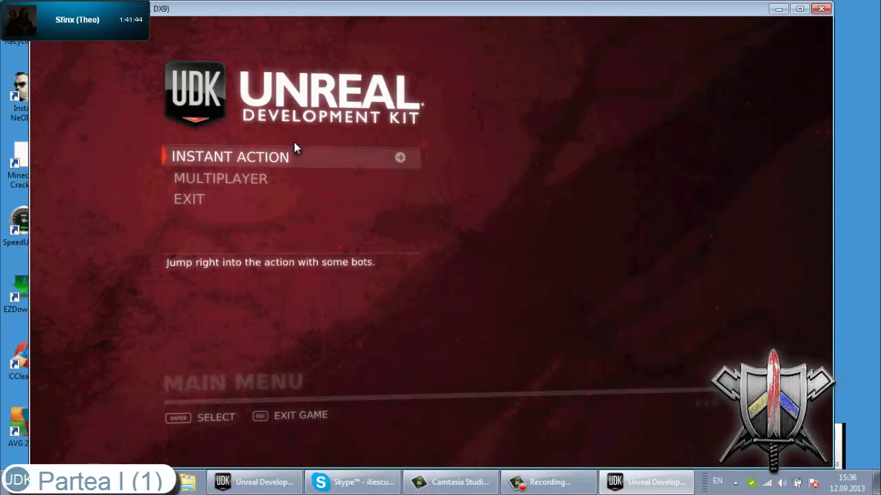
{"action": "left_click", "coordinate": [278, 161]}
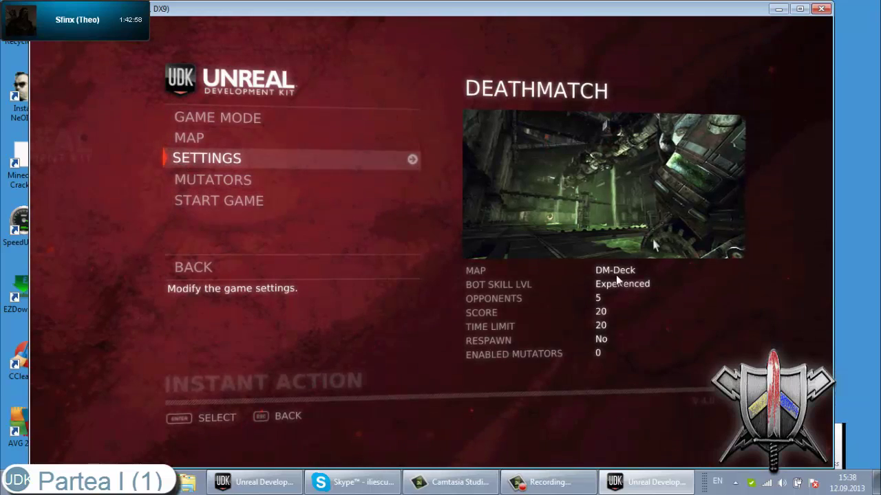
{"action": "left_click", "coordinate": [207, 268]}
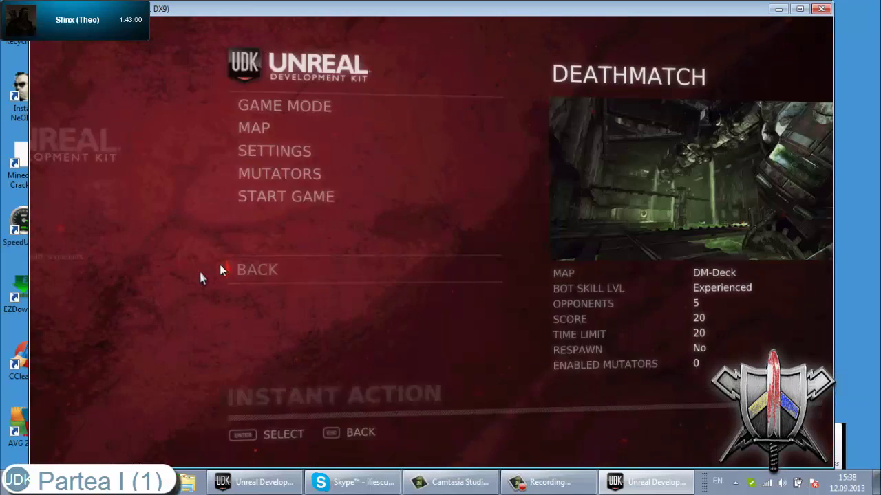
Exit the game via Exit Game and restore the frozen Unreal Development Kit window
{"action": "left_click", "coordinate": [213, 202]}
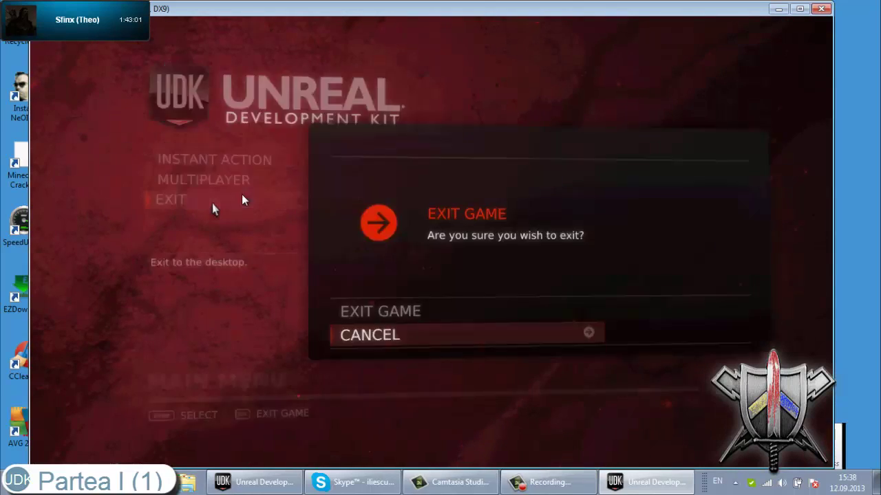
{"action": "left_click", "coordinate": [376, 325]}
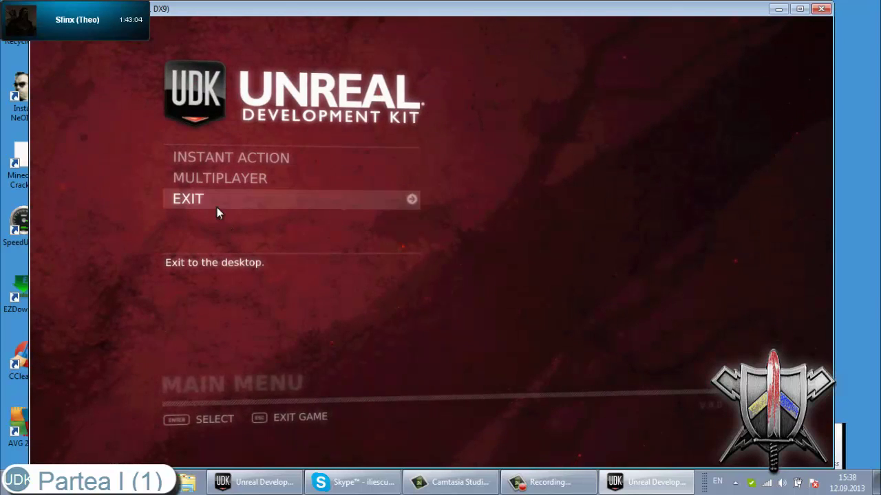
{"action": "left_click", "coordinate": [215, 206]}
{"action": "left_click", "coordinate": [336, 307]}
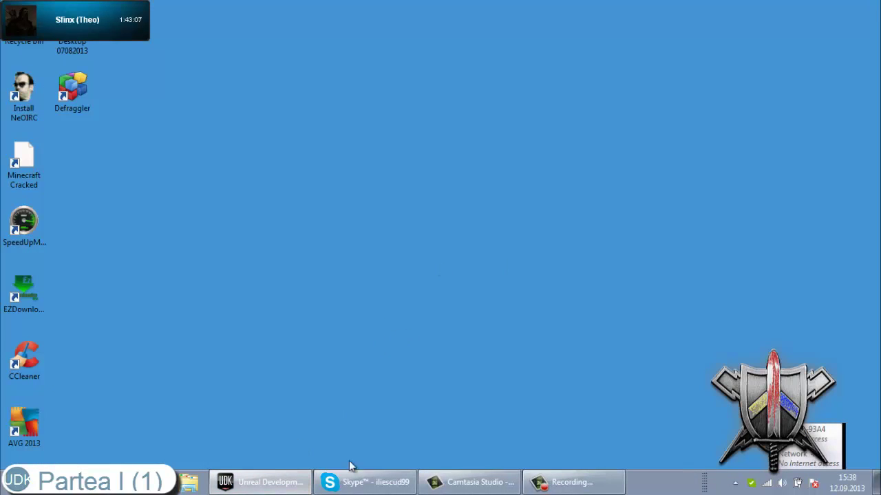
{"action": "left_click", "coordinate": [260, 485]}
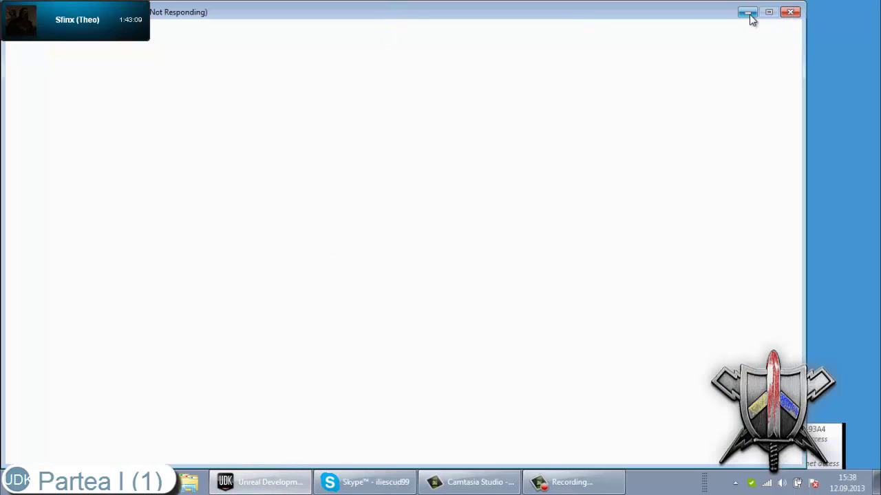
Minimize the unresponsive Unreal window and launch UDK Editor from a Start menu search
{"action": "left_click", "coordinate": [748, 12]}
{"action": "left_click", "coordinate": [15, 483]}
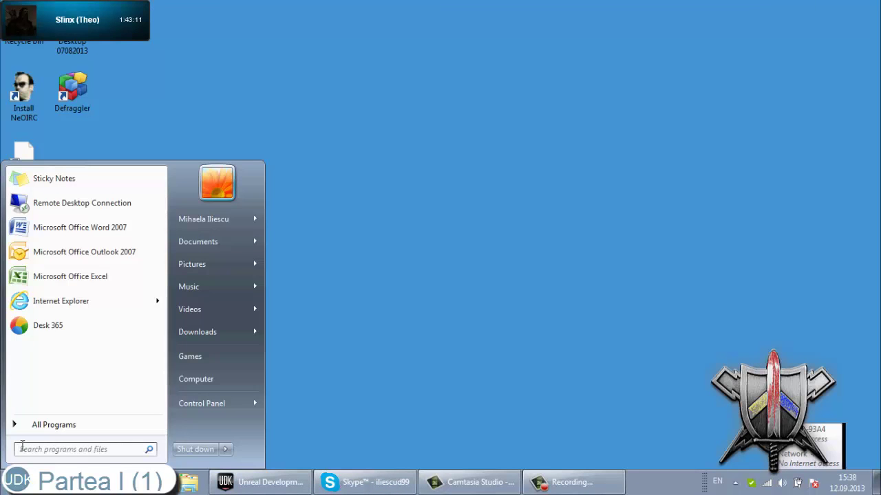
{"action": "type", "text": "udk"}
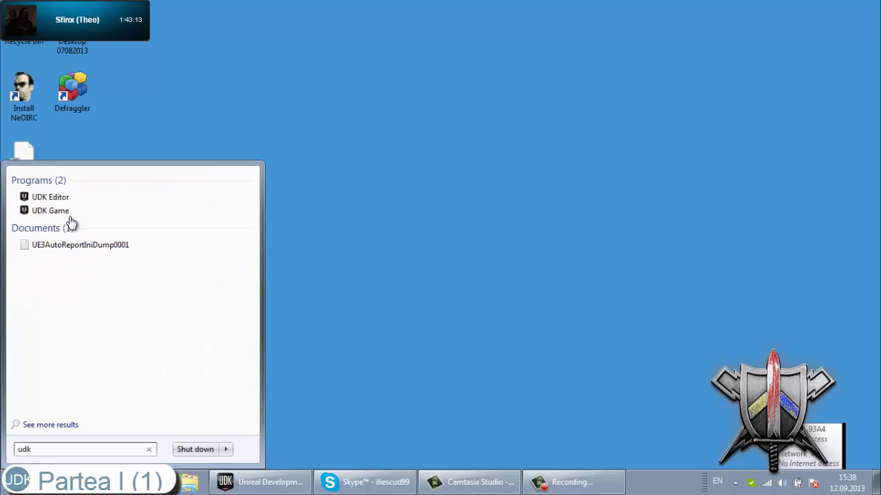
{"action": "left_click", "coordinate": [69, 199]}
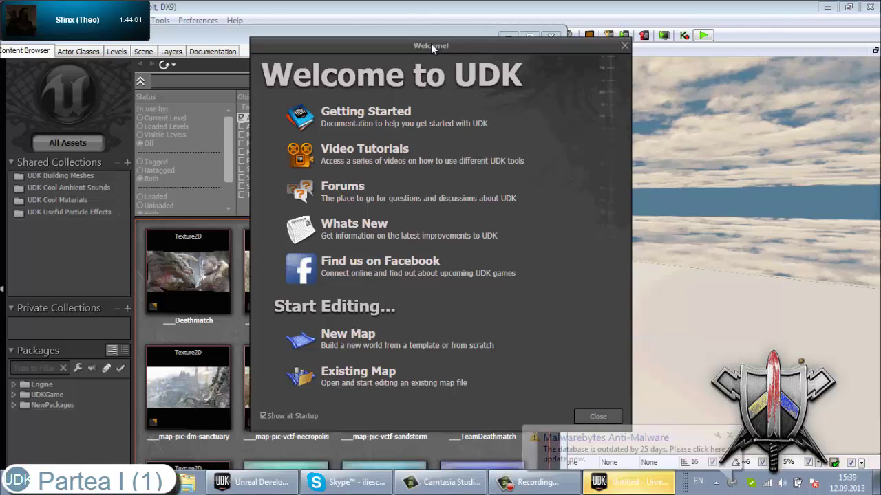
Close the Welcome to UDK dialog and reposition the Content Browser window
{"action": "left_click_drag", "start_coordinate": [431, 43], "coordinate": [445, 43]}
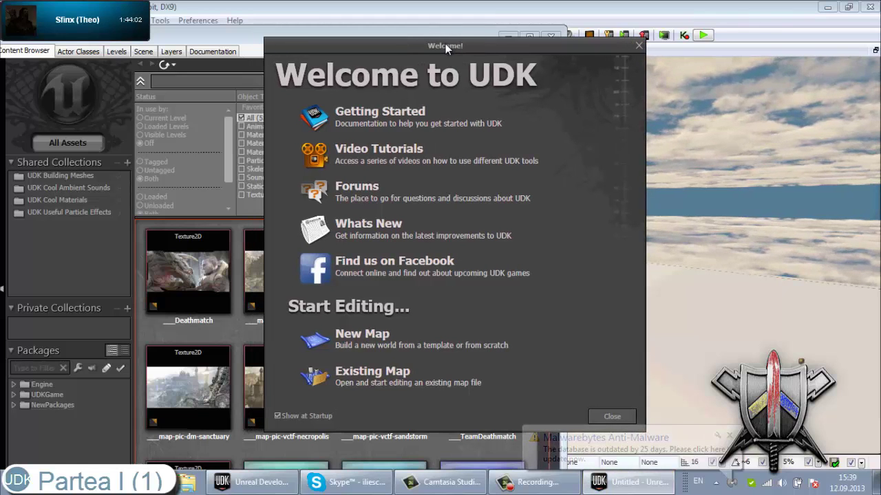
{"action": "left_click", "coordinate": [638, 46]}
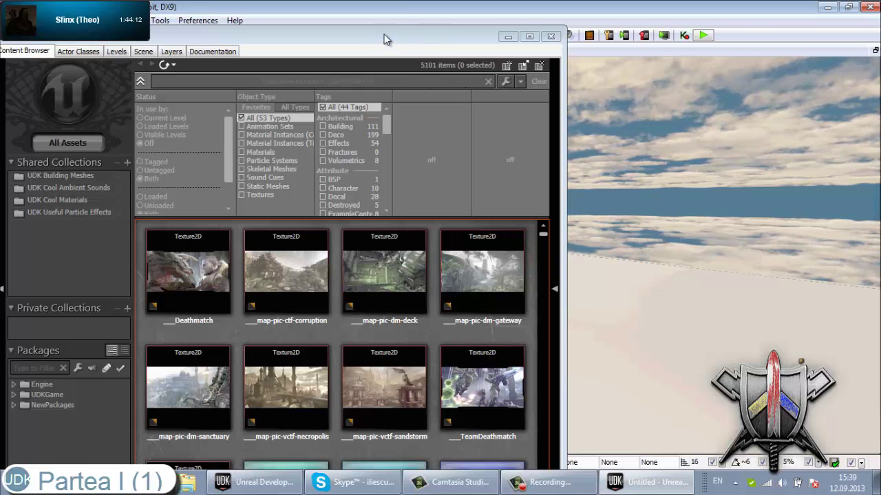
{"action": "left_click_drag", "start_coordinate": [385, 39], "coordinate": [422, 21]}
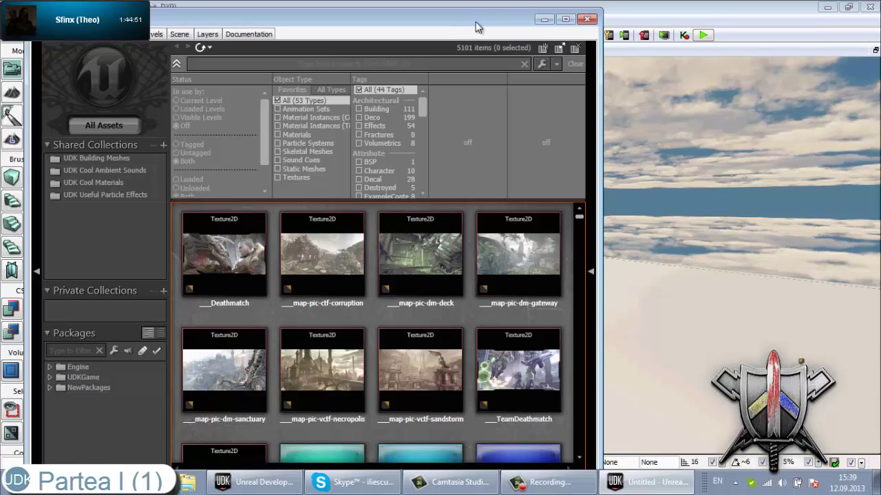
{"action": "mouse_move", "coordinate": [474, 21]}
{"action": "left_mouse_down"}
{"action": "mouse_move", "coordinate": [448, 83]}
{"action": "mouse_move", "coordinate": [455, 65]}
{"action": "left_mouse_up"}
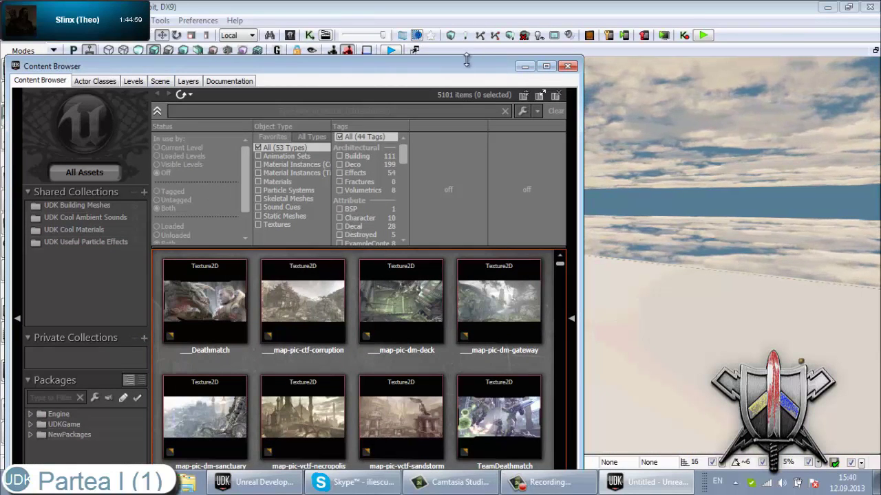
{"action": "left_click_drag", "start_coordinate": [427, 63], "coordinate": [538, 7]}
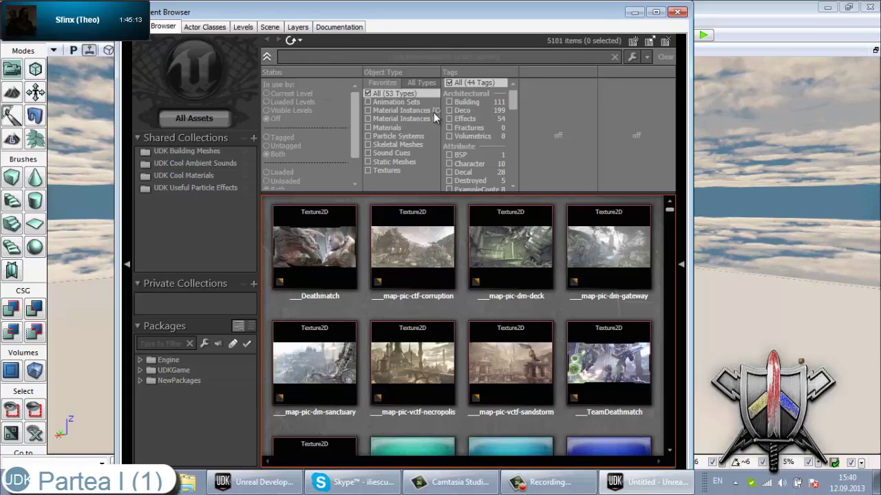
Show and then hide the Content Browser's tag management panel
{"action": "left_click", "coordinate": [682, 265]}
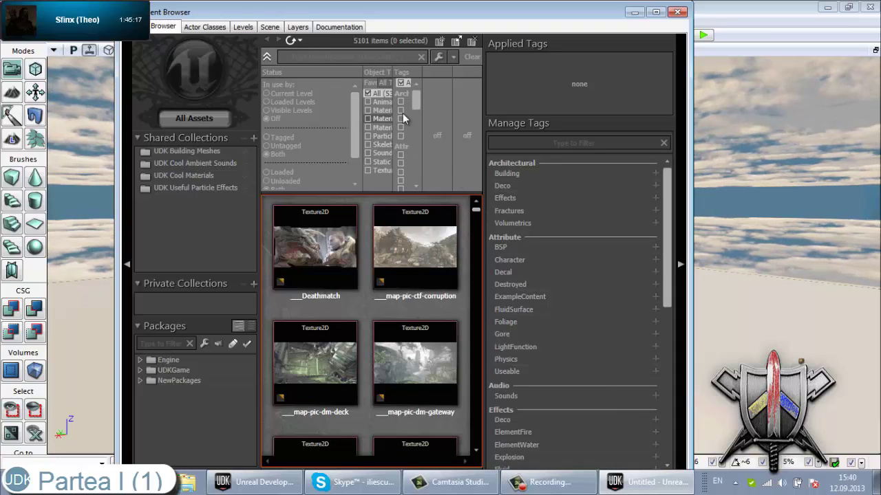
{"action": "left_click", "coordinate": [681, 264]}
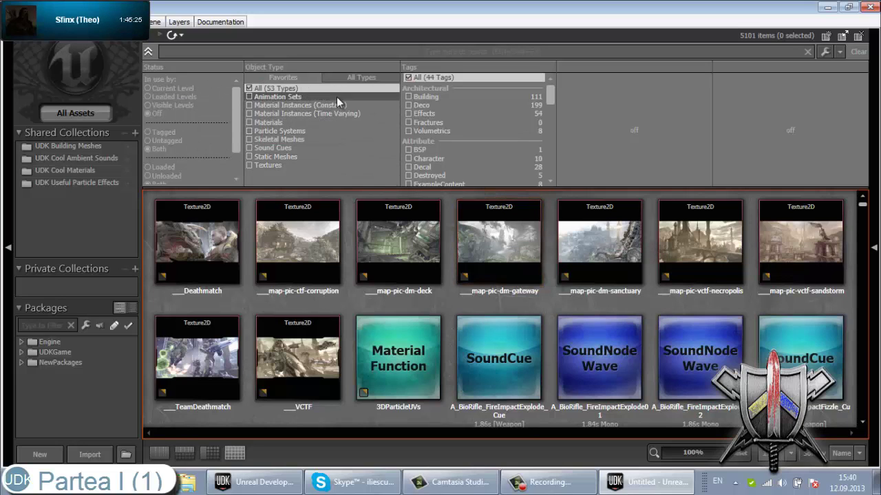
Filter the Content Browser's Object Type to Skeletal Meshes and Static Meshes, dropping Particle Systems
{"action": "left_click", "coordinate": [318, 132]}
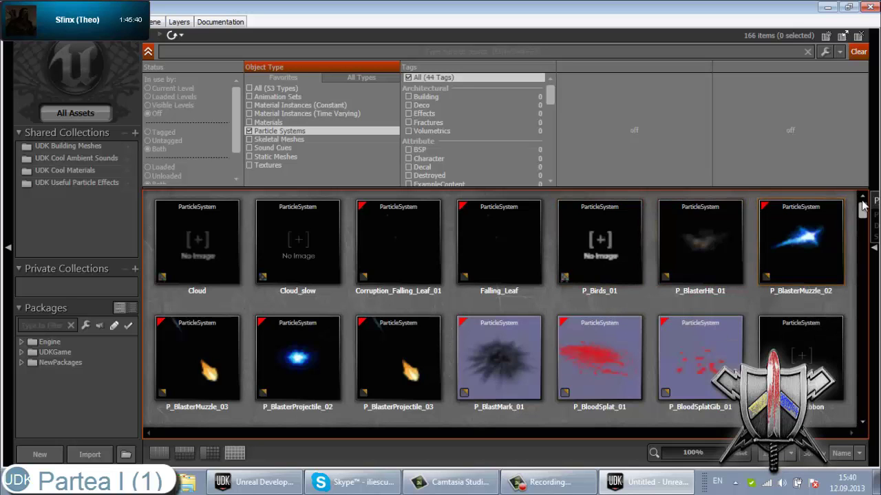
{"action": "left_click_drag", "start_coordinate": [862, 216], "coordinate": [863, 235]}
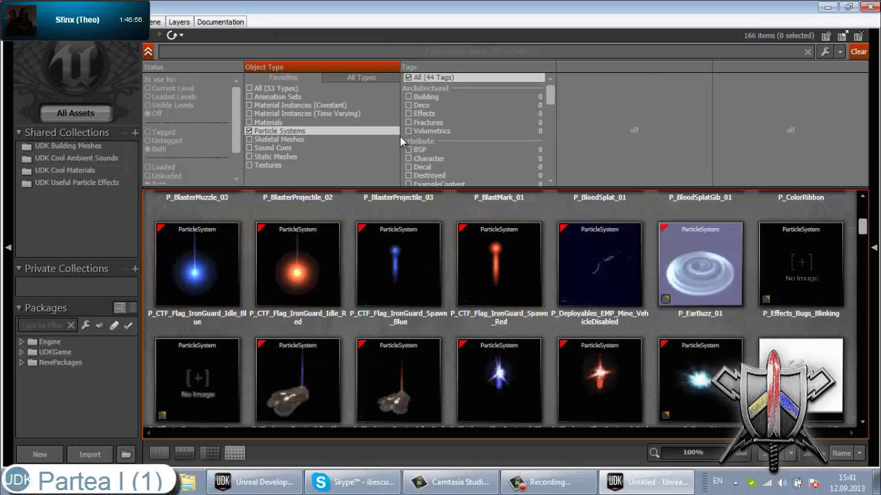
{"action": "left_click", "coordinate": [250, 140]}
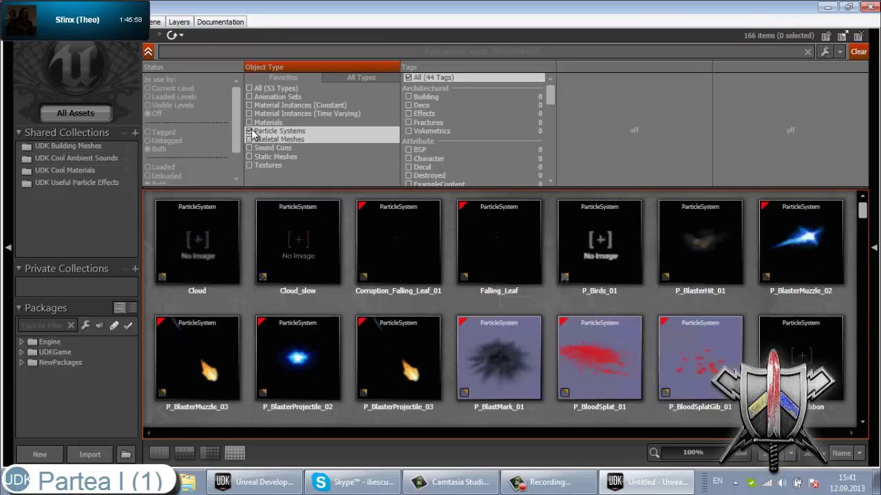
{"action": "left_click", "coordinate": [324, 140]}
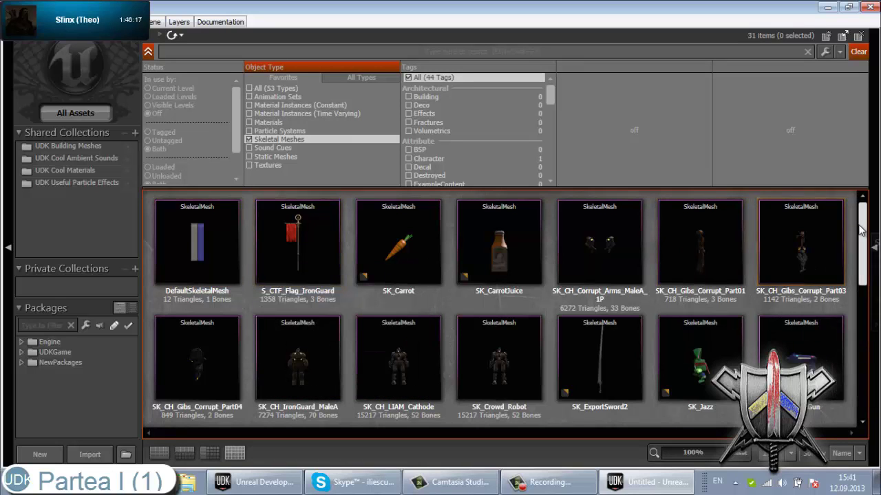
{"action": "mouse_move", "coordinate": [861, 247]}
{"action": "left_mouse_down"}
{"action": "mouse_move", "coordinate": [863, 368]}
{"action": "mouse_move", "coordinate": [861, 207]}
{"action": "left_mouse_up"}
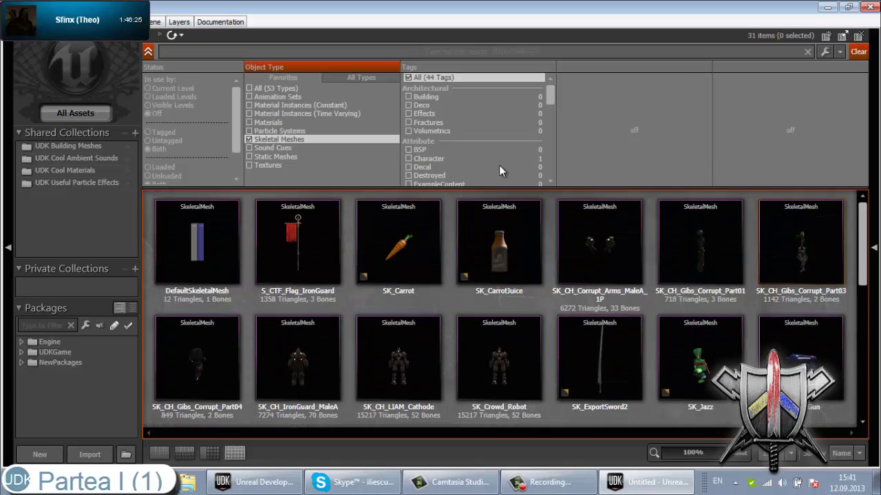
{"action": "left_click", "coordinate": [275, 160]}
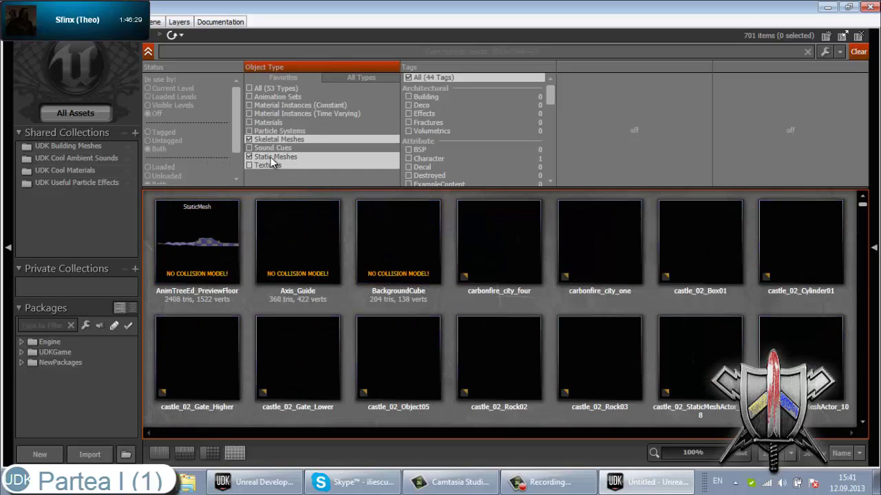
Filter the Content Browser to Materials and Textures only, dropping Skeletal and Static Meshes (2670 items)
{"action": "left_click", "coordinate": [268, 165]}
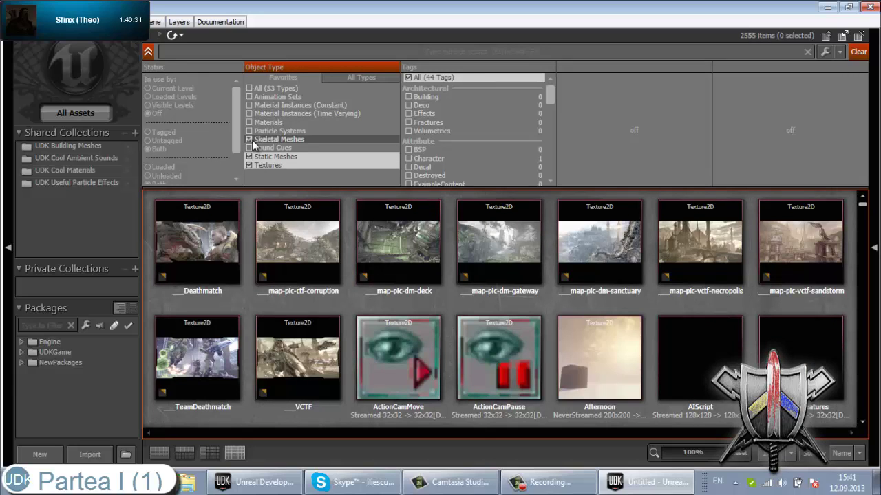
{"action": "left_click", "coordinate": [249, 139]}
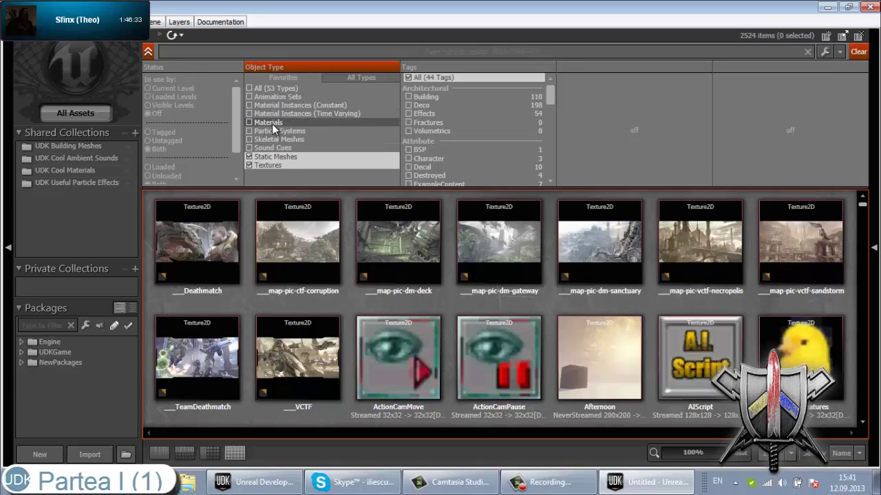
{"action": "left_click", "coordinate": [272, 122]}
{"action": "left_click", "coordinate": [263, 156]}
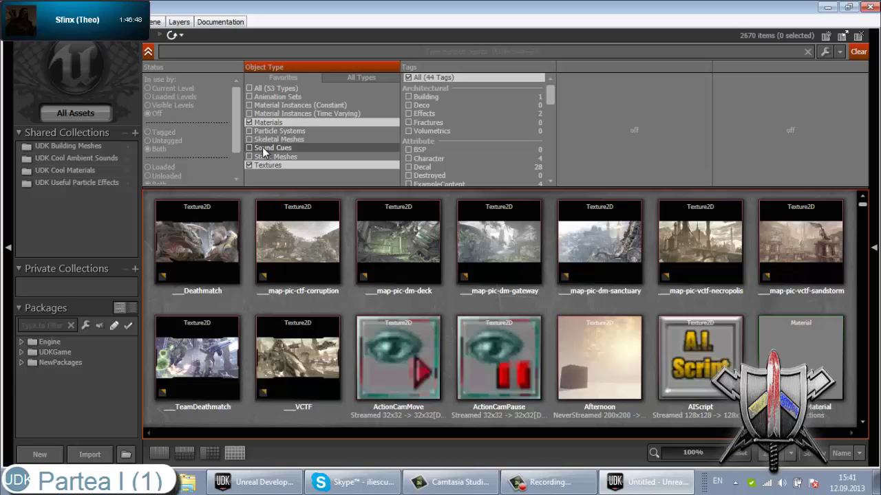
{"action": "mouse_move", "coordinate": [31, 14]}
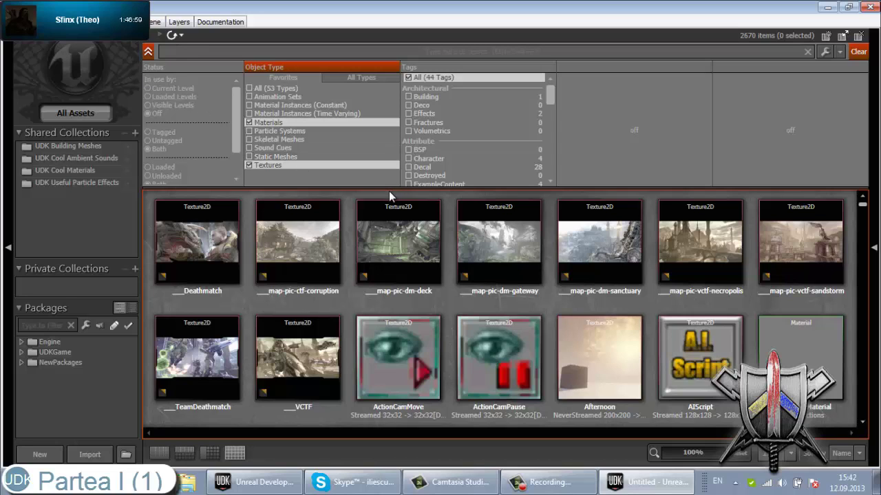
Unmute the call microphone and shrink the Content Browser so the cube viewport shows beside it
{"action": "mouse_move", "coordinate": [61, 23]}
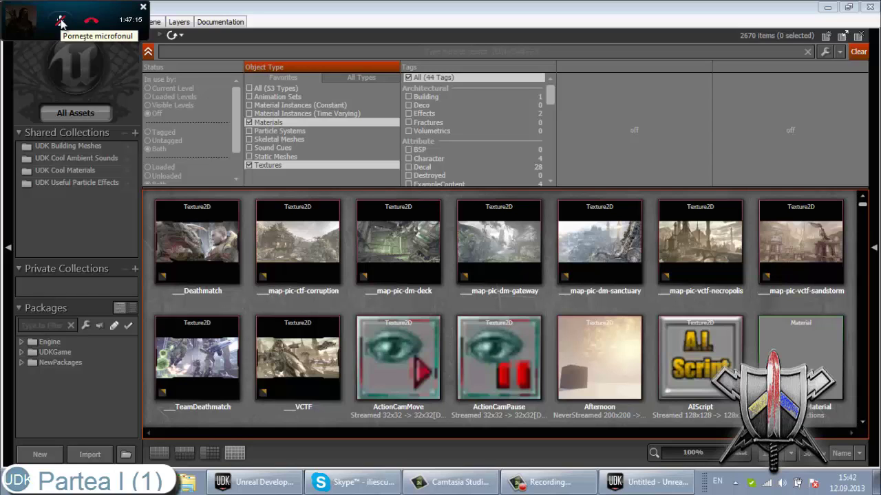
{"action": "left_click", "coordinate": [60, 22]}
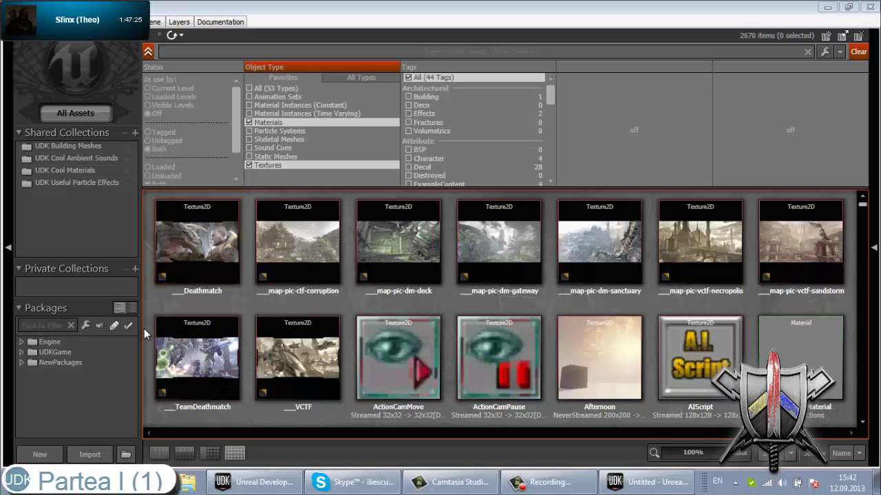
{"action": "left_click_drag", "start_coordinate": [61, 301], "coordinate": [57, 295]}
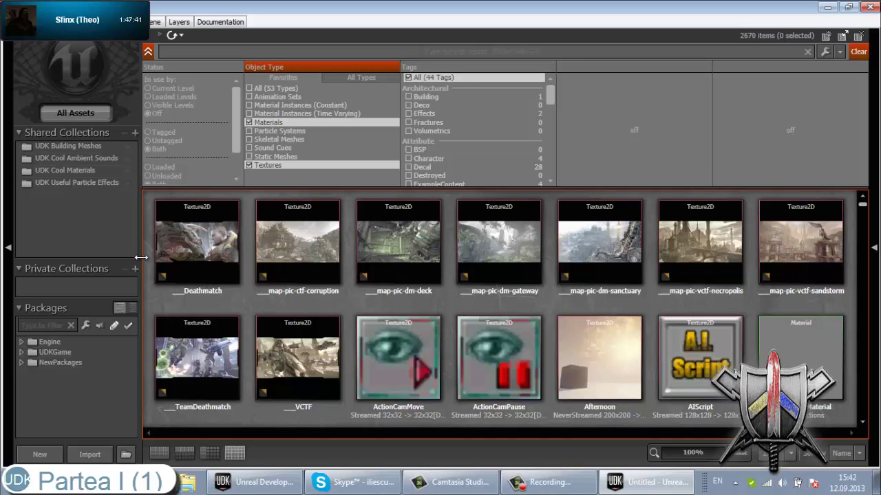
{"action": "mouse_move", "coordinate": [399, 330]}
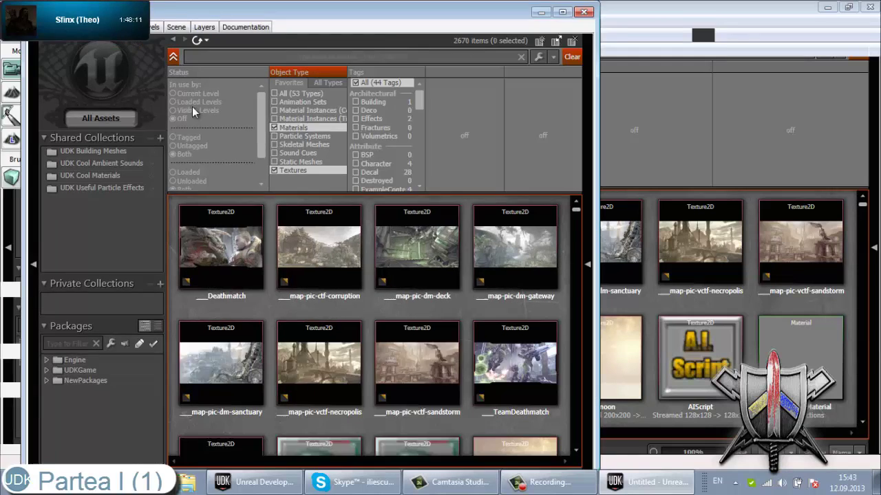
Reveal the level beside the browser and uncheck Textures so only 816 Materials remain
{"action": "left_click_drag", "start_coordinate": [319, 15], "coordinate": [185, 84]}
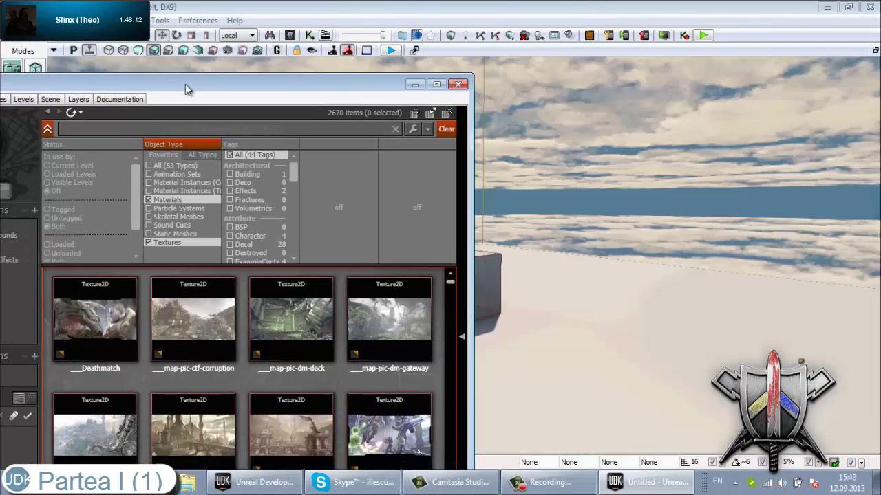
{"action": "mouse_move", "coordinate": [696, 315]}
{"action": "left_mouse_down"}
{"action": "mouse_move", "coordinate": [864, 328]}
{"action": "mouse_move", "coordinate": [791, 328]}
{"action": "left_mouse_up"}
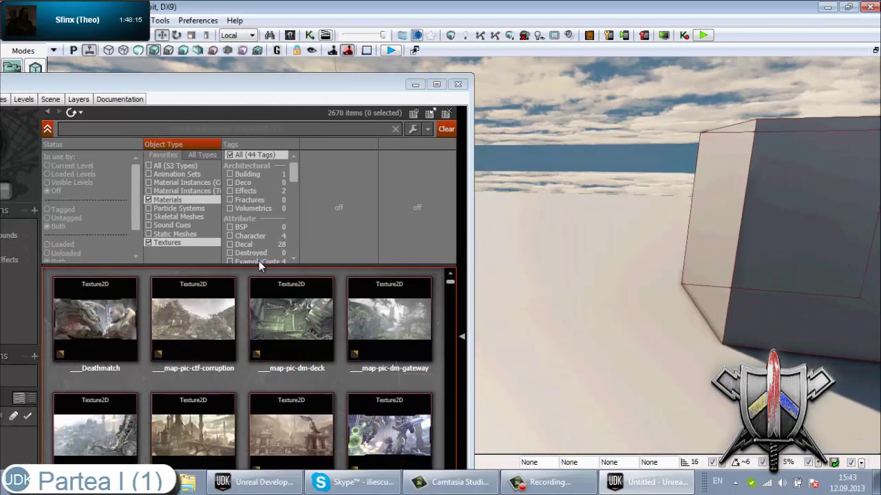
{"action": "left_click", "coordinate": [169, 236]}
{"action": "left_click", "coordinate": [167, 242]}
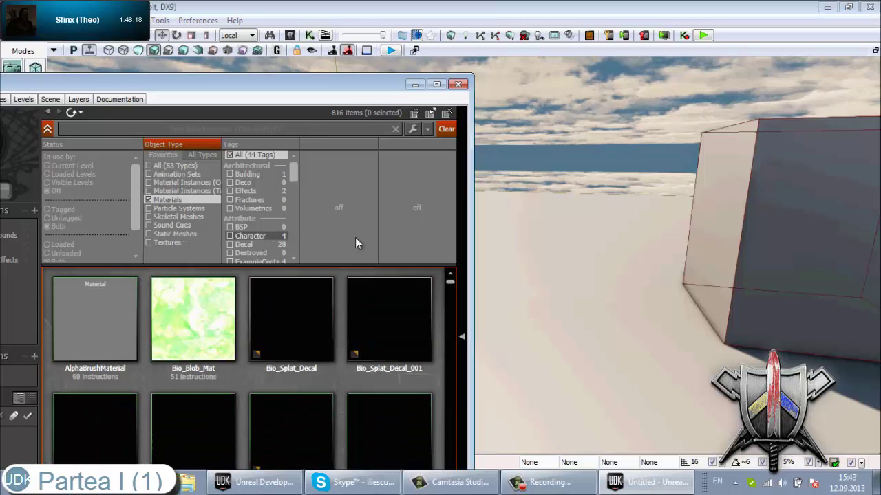
Frame the cube closely in the viewport and pick up the Bio_Splat_Decal_001 material
{"action": "mouse_move", "coordinate": [556, 259]}
{"action": "left_mouse_down"}
{"action": "mouse_move", "coordinate": [705, 212]}
{"action": "mouse_move", "coordinate": [731, 307]}
{"action": "mouse_move", "coordinate": [670, 280]}
{"action": "left_mouse_up"}
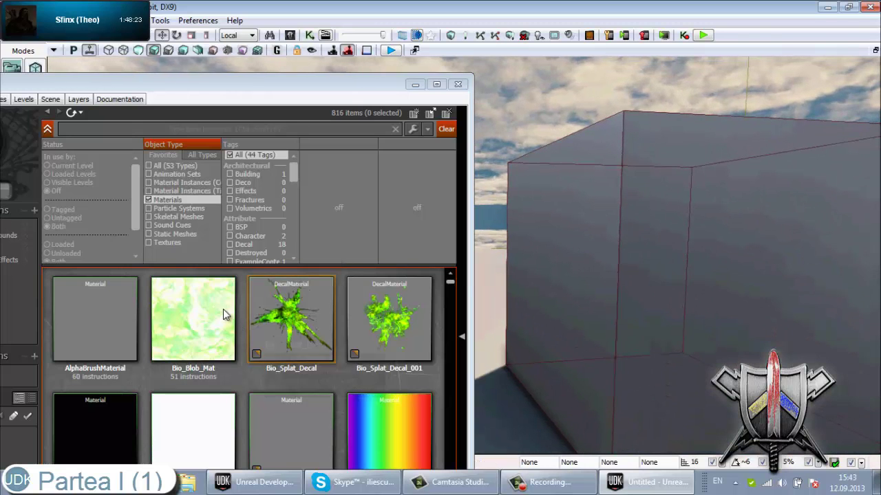
{"action": "mouse_move", "coordinate": [681, 309]}
{"action": "left_mouse_down"}
{"action": "mouse_move", "coordinate": [708, 342]}
{"action": "mouse_move", "coordinate": [564, 334]}
{"action": "mouse_move", "coordinate": [523, 344]}
{"action": "left_mouse_up"}
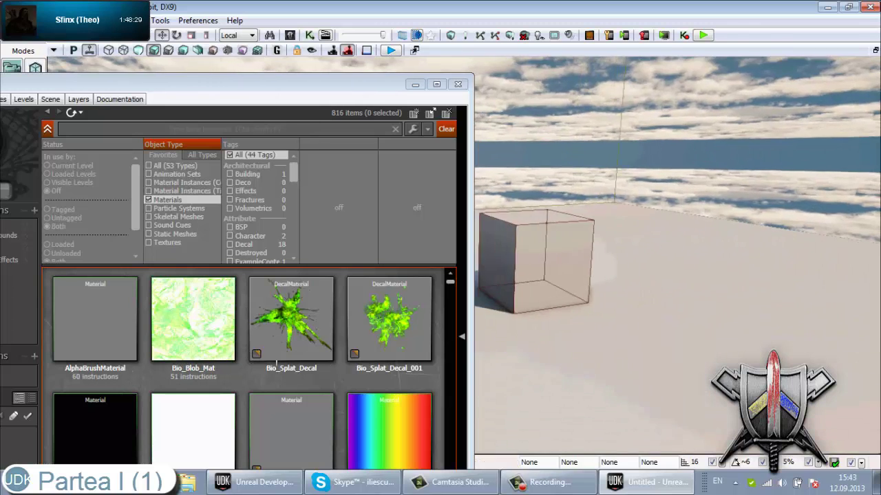
{"action": "mouse_move", "coordinate": [522, 343]}
{"action": "left_mouse_down"}
{"action": "mouse_move", "coordinate": [48, 377]}
{"action": "mouse_move", "coordinate": [787, 233]}
{"action": "left_mouse_up"}
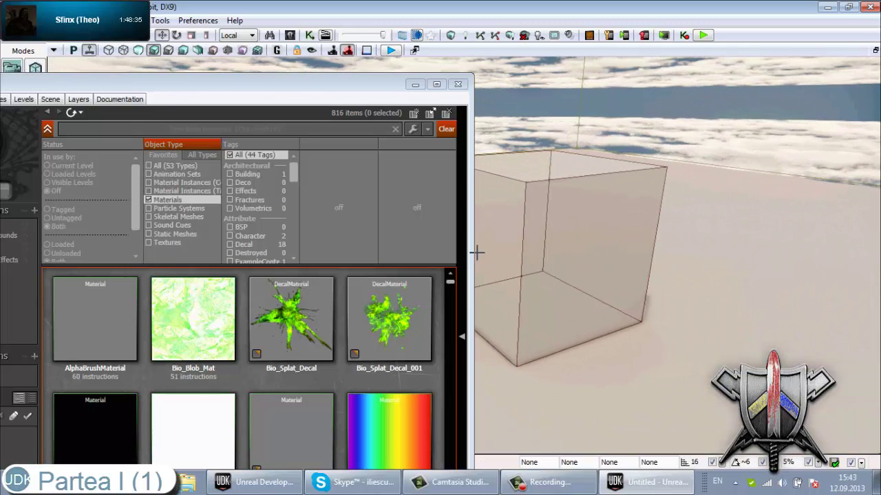
{"action": "mouse_move", "coordinate": [591, 254]}
{"action": "left_mouse_down"}
{"action": "mouse_move", "coordinate": [875, 167]}
{"action": "mouse_move", "coordinate": [496, 294]}
{"action": "left_mouse_up"}
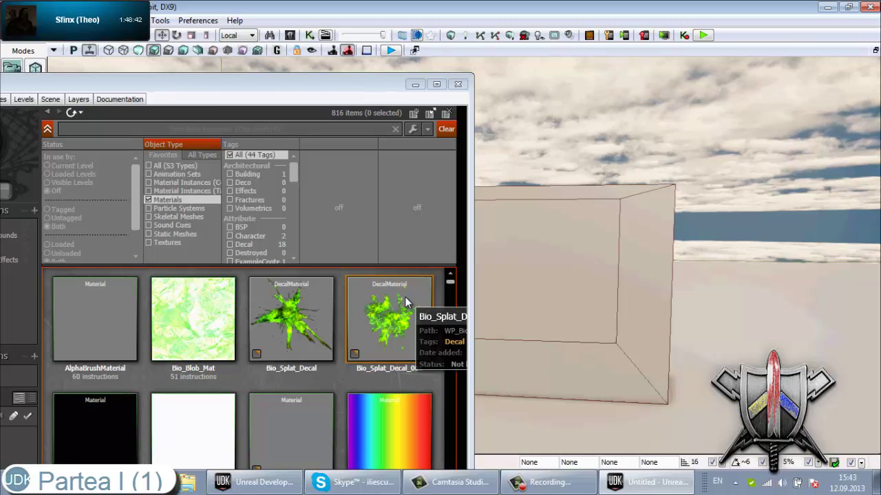
{"action": "left_click_drag", "start_coordinate": [392, 315], "coordinate": [425, 298]}
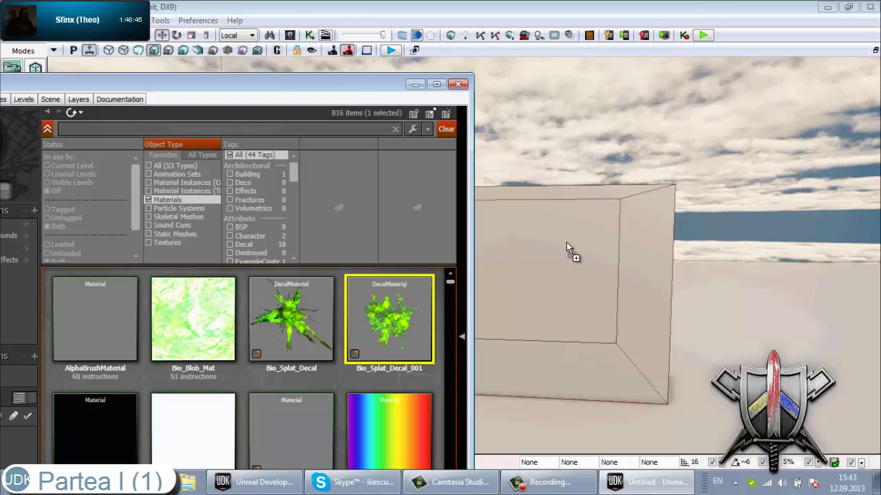
Drop Bio_Splat_Decal_001 onto the cube and shift the decal down and left
{"action": "left_click_drag", "start_coordinate": [569, 242], "coordinate": [569, 242]}
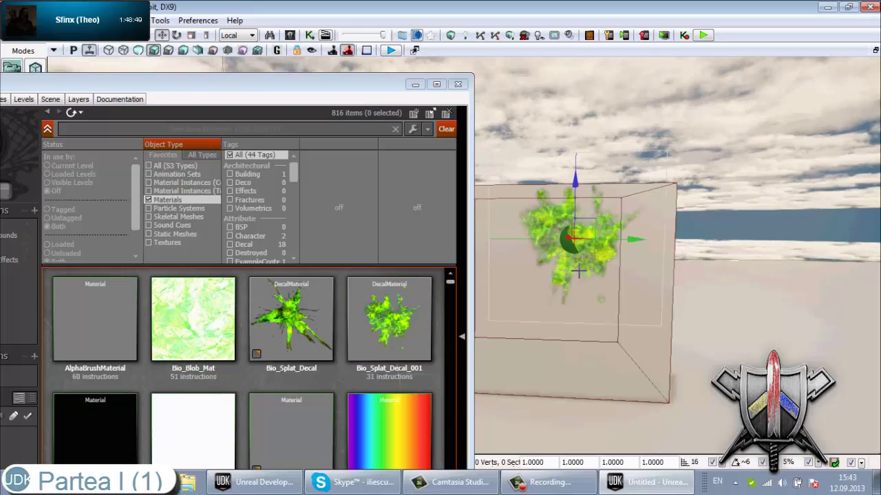
{"action": "right_click_drag", "start_coordinate": [578, 254], "coordinate": [479, 298]}
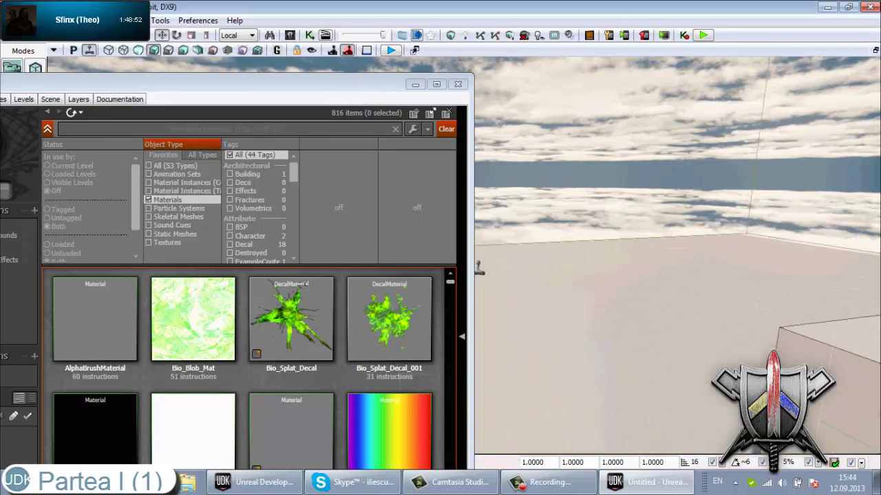
{"action": "mouse_move", "coordinate": [479, 299]}
{"action": "right_mouse_down"}
{"action": "mouse_move", "coordinate": [743, 300]}
{"action": "mouse_move", "coordinate": [712, 248]}
{"action": "right_mouse_up"}
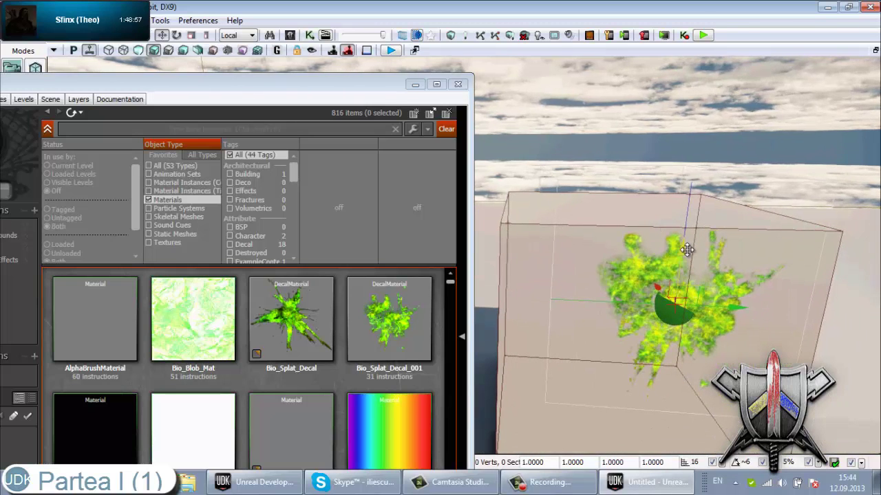
{"action": "left_click_drag", "start_coordinate": [678, 259], "coordinate": [658, 307]}
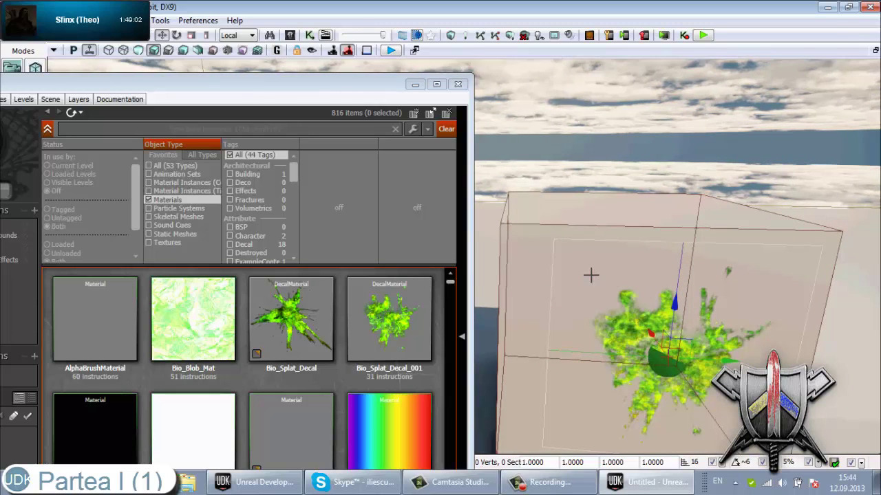
{"action": "mouse_move", "coordinate": [674, 275]}
{"action": "left_mouse_down"}
{"action": "mouse_move", "coordinate": [759, 295]}
{"action": "mouse_move", "coordinate": [791, 289]}
{"action": "mouse_move", "coordinate": [735, 221]}
{"action": "mouse_move", "coordinate": [326, 269]}
{"action": "mouse_move", "coordinate": [46, 282]}
{"action": "mouse_move", "coordinate": [590, 266]}
{"action": "mouse_move", "coordinate": [449, 224]}
{"action": "mouse_move", "coordinate": [875, 248]}
{"action": "mouse_move", "coordinate": [721, 294]}
{"action": "mouse_move", "coordinate": [770, 294]}
{"action": "left_mouse_up"}
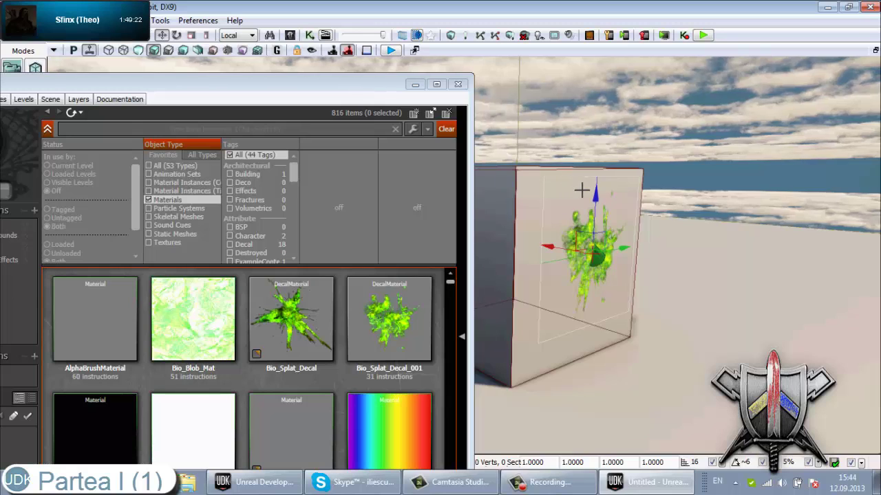
Orbit around the box to inspect the decal, then move the asset browser higher
{"action": "mouse_move", "coordinate": [582, 190]}
{"action": "left_mouse_down"}
{"action": "mouse_move", "coordinate": [619, 193]}
{"action": "mouse_move", "coordinate": [619, 206]}
{"action": "left_mouse_up"}
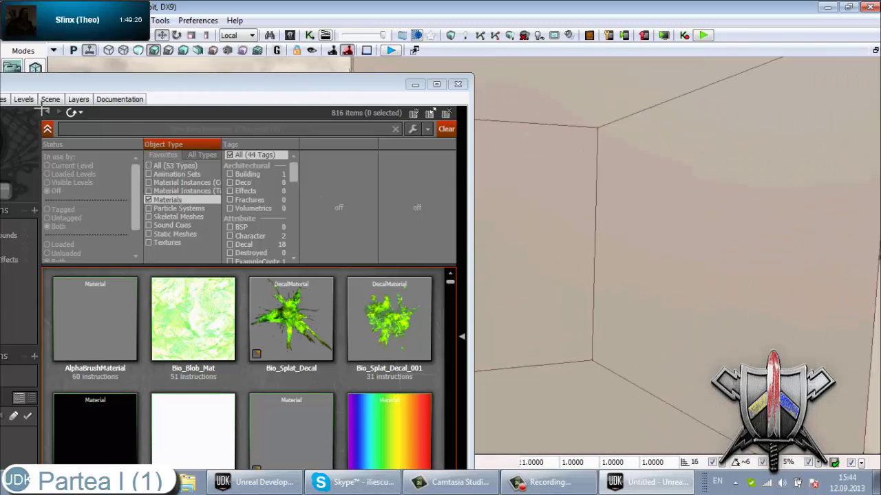
{"action": "mouse_move", "coordinate": [506, 122]}
{"action": "left_mouse_down"}
{"action": "mouse_move", "coordinate": [845, 133]}
{"action": "mouse_move", "coordinate": [84, 122]}
{"action": "left_mouse_up"}
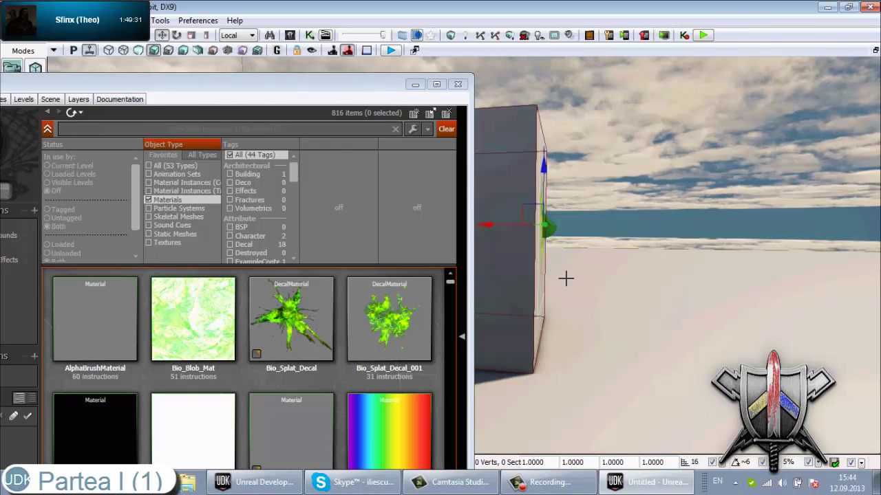
{"action": "left_click_drag", "start_coordinate": [552, 277], "coordinate": [546, 261]}
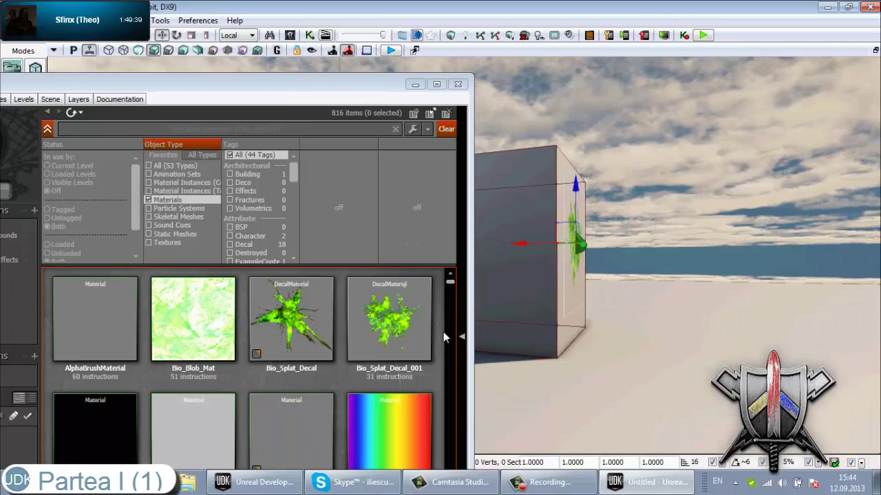
{"action": "left_click_drag", "start_coordinate": [463, 294], "coordinate": [46, 300]}
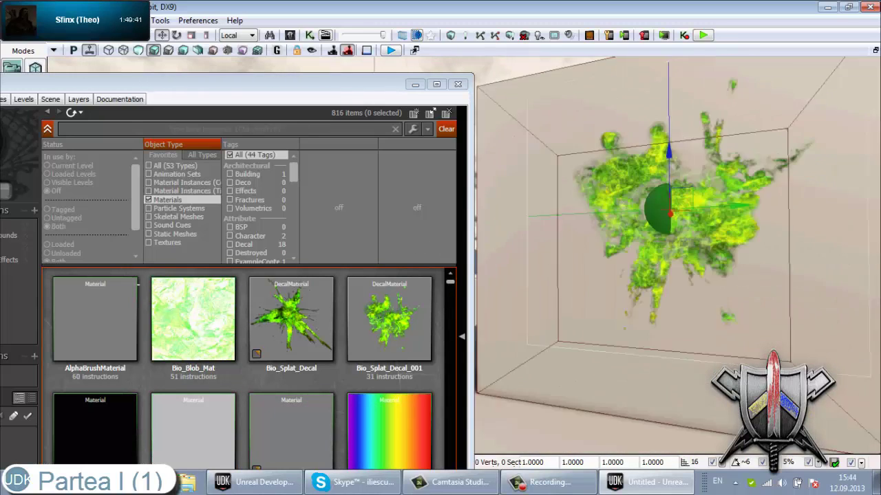
{"action": "left_click_drag", "start_coordinate": [546, 261], "coordinate": [546, 261]}
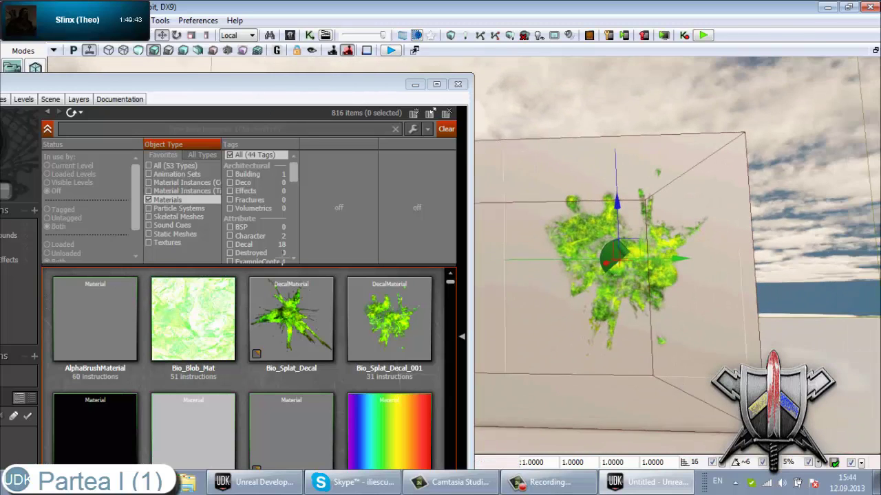
{"action": "mouse_move", "coordinate": [559, 270]}
{"action": "left_mouse_down"}
{"action": "mouse_move", "coordinate": [592, 254]}
{"action": "mouse_move", "coordinate": [599, 268]}
{"action": "left_mouse_up"}
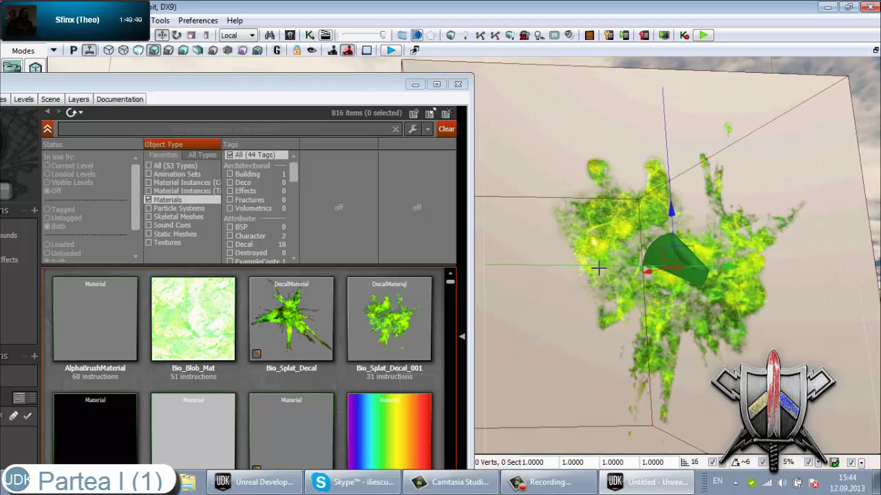
{"action": "mouse_move", "coordinate": [599, 268]}
{"action": "left_mouse_down"}
{"action": "mouse_move", "coordinate": [664, 349]}
{"action": "mouse_move", "coordinate": [662, 393]}
{"action": "left_mouse_up"}
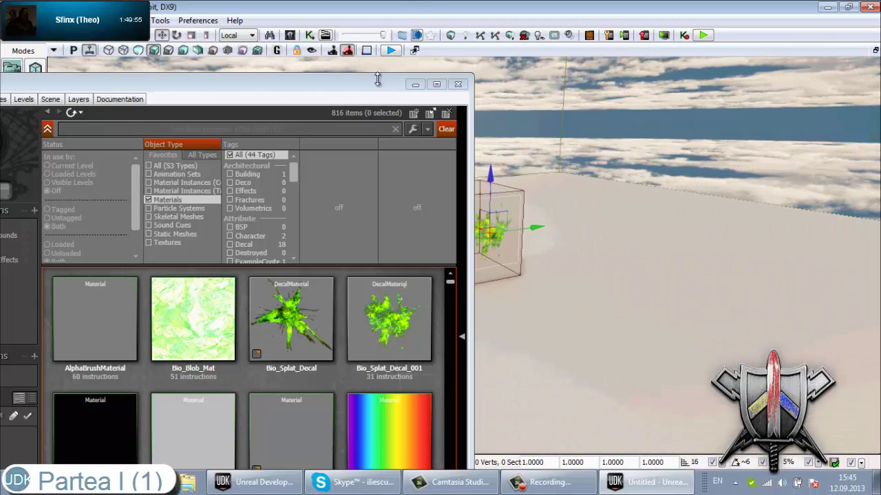
{"action": "left_click_drag", "start_coordinate": [358, 94], "coordinate": [639, 19]}
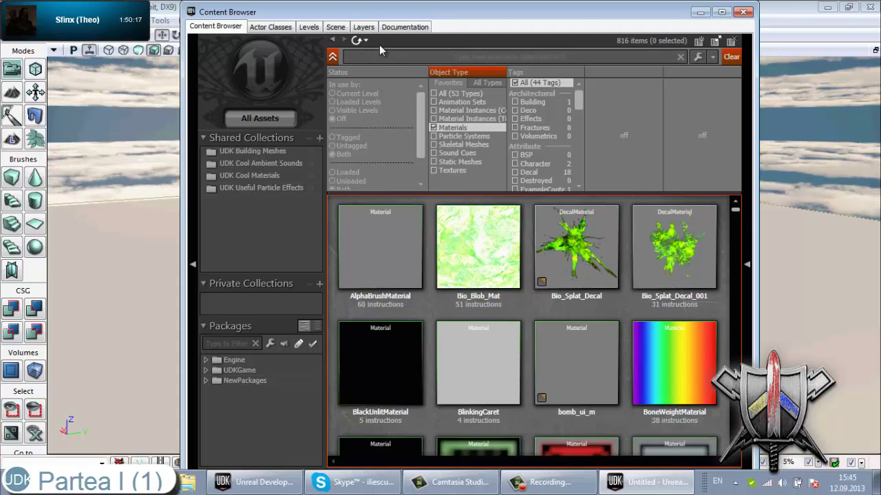
Set the Content Browser's Object Type filter to All (53 Types), listing 5101 assets
{"action": "left_click", "coordinate": [382, 62]}
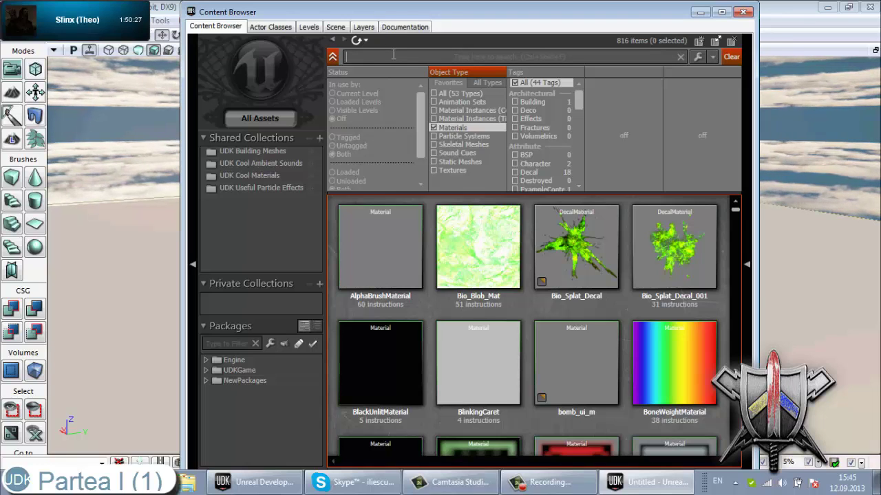
{"action": "left_click", "coordinate": [434, 93]}
{"action": "left_click", "coordinate": [434, 127]}
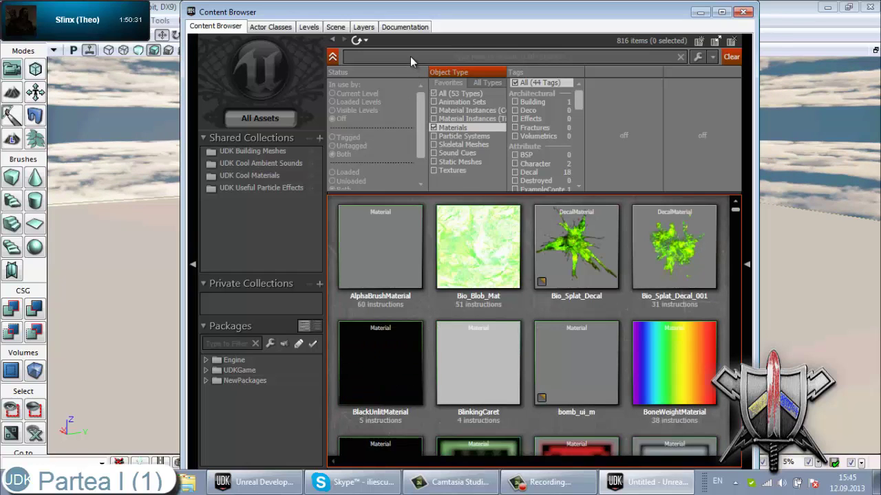
{"action": "left_click", "coordinate": [435, 93]}
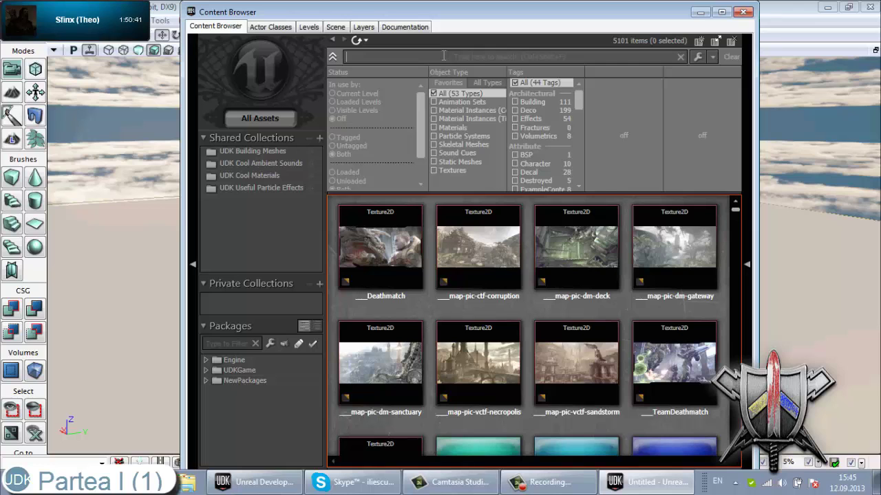
Search the Content Browser for 'wall' (170 assets) and select a bunker wall mesh
{"action": "type", "text": "wall"}
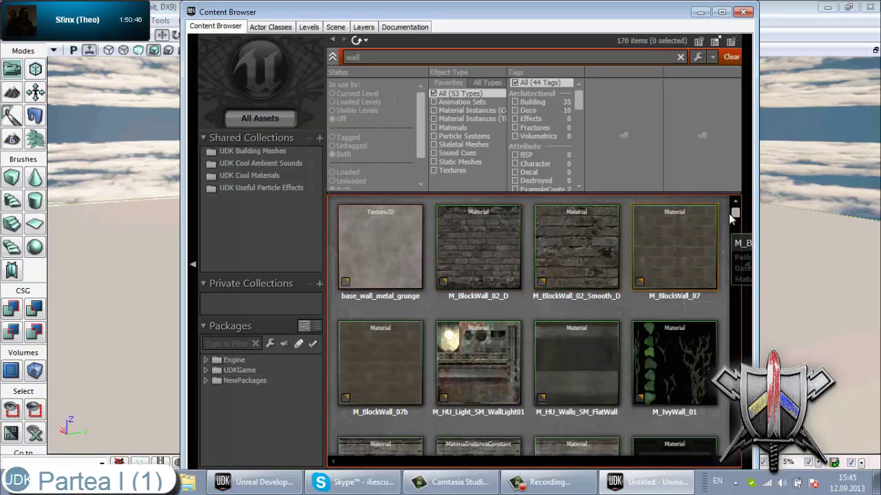
{"action": "left_click_drag", "start_coordinate": [732, 212], "coordinate": [735, 267]}
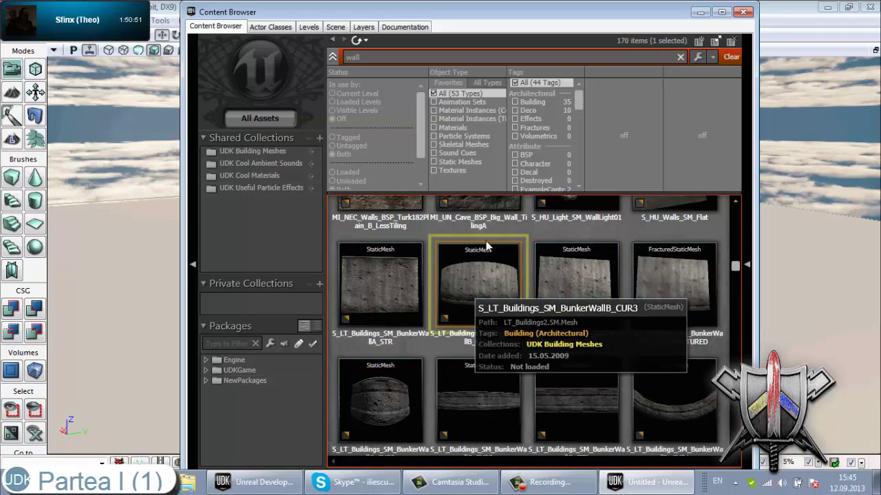
{"action": "left_click", "coordinate": [485, 262]}
Move the browser aside and turn the camera toward empty floor
{"action": "mouse_move", "coordinate": [480, 14]}
{"action": "left_mouse_down"}
{"action": "mouse_move", "coordinate": [296, 5]}
{"action": "mouse_move", "coordinate": [22, 129]}
{"action": "mouse_move", "coordinate": [131, 18]}
{"action": "left_mouse_up"}
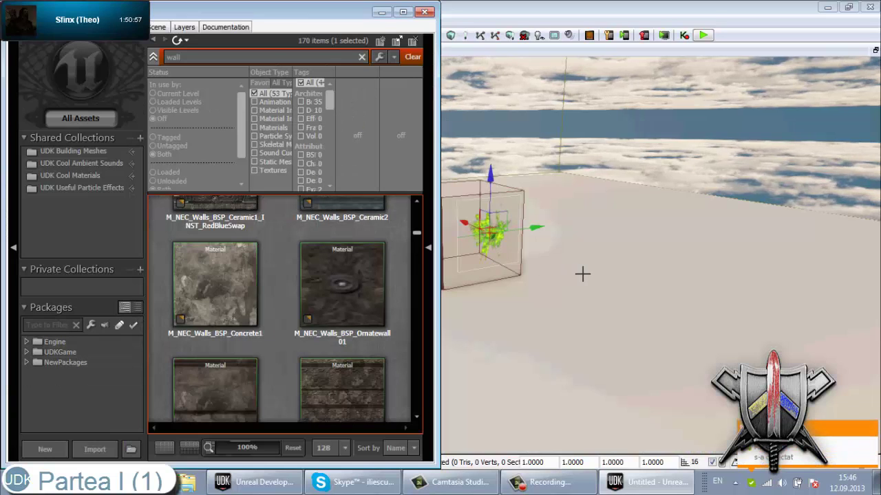
{"action": "mouse_move", "coordinate": [582, 273]}
{"action": "left_mouse_down"}
{"action": "mouse_move", "coordinate": [696, 338]}
{"action": "mouse_move", "coordinate": [469, 296]}
{"action": "left_mouse_up"}
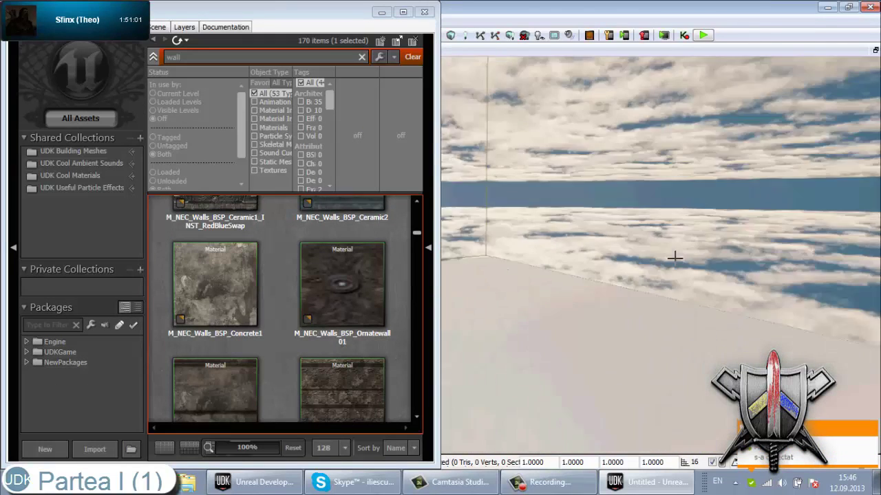
{"action": "right_click_drag", "start_coordinate": [470, 296], "coordinate": [474, 326]}
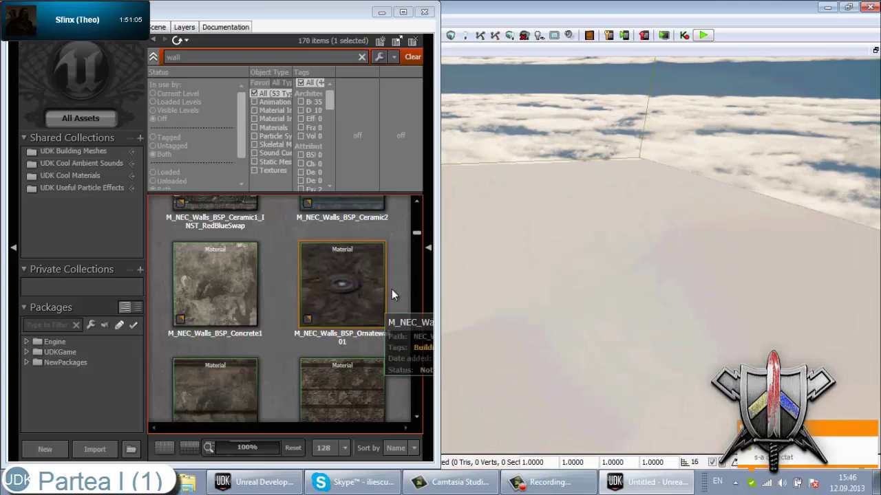
Clear the selection, scroll the wall results and select S_HU_Walls_SM_Flat
{"action": "left_click", "coordinate": [397, 346]}
{"action": "scroll", "coordinate": [396, 347], "scroll_direction": "down", "scroll_amount": 3}
{"action": "scroll", "coordinate": [396, 347], "scroll_direction": "down", "scroll_amount": 2}
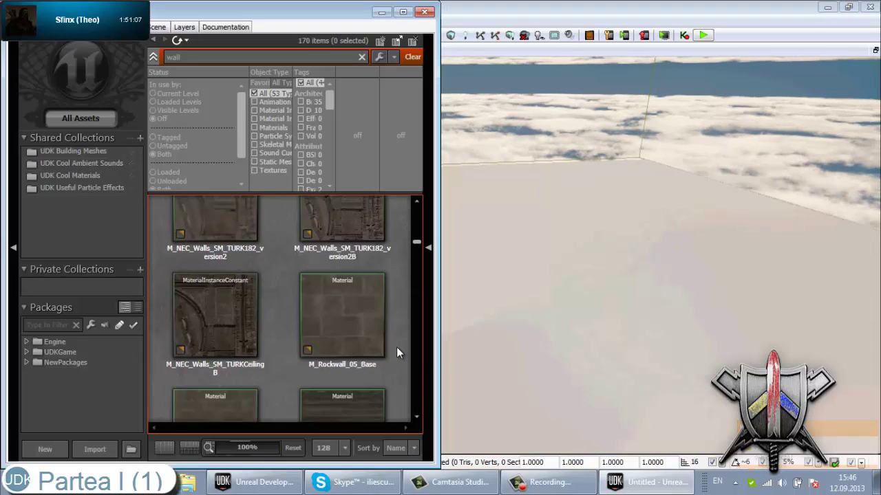
{"action": "scroll", "coordinate": [396, 347], "scroll_direction": "down", "scroll_amount": 2}
{"action": "scroll", "coordinate": [396, 347], "scroll_direction": "down", "scroll_amount": 2}
{"action": "scroll", "coordinate": [397, 347], "scroll_direction": "down", "scroll_amount": 2}
{"action": "scroll", "coordinate": [396, 347], "scroll_direction": "up", "scroll_amount": 3}
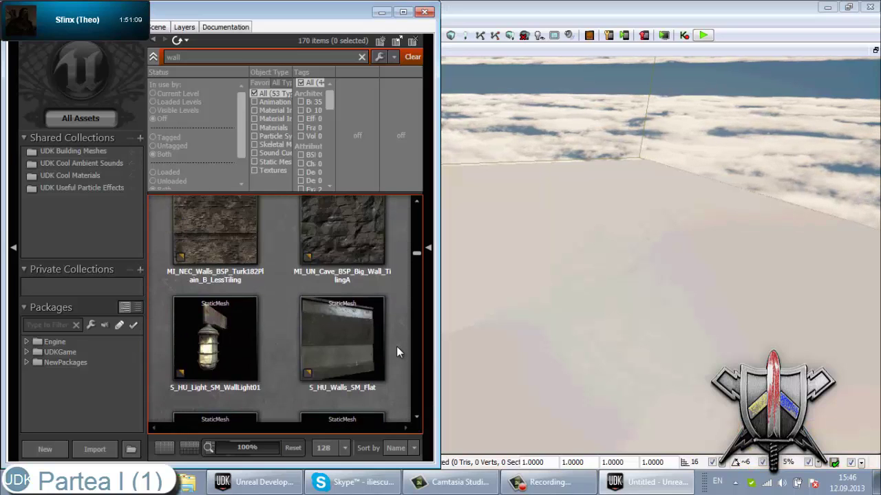
{"action": "scroll", "coordinate": [396, 346], "scroll_direction": "down", "scroll_amount": 2}
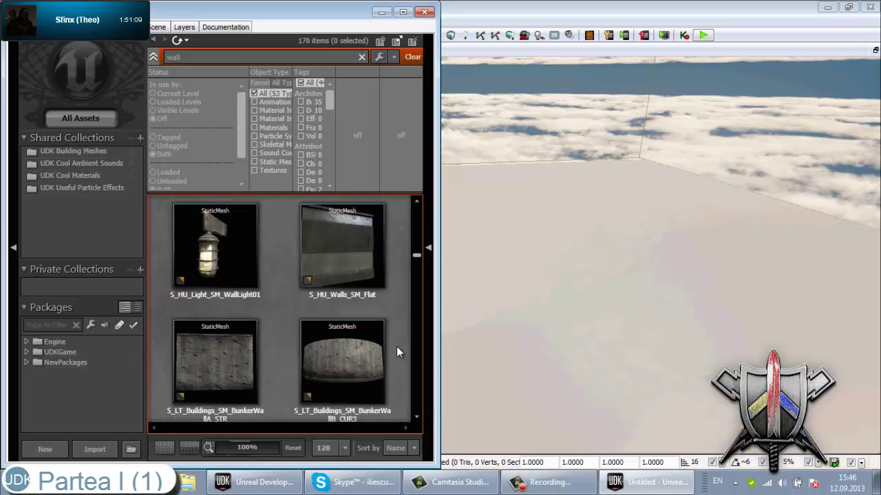
{"action": "left_click", "coordinate": [334, 248]}
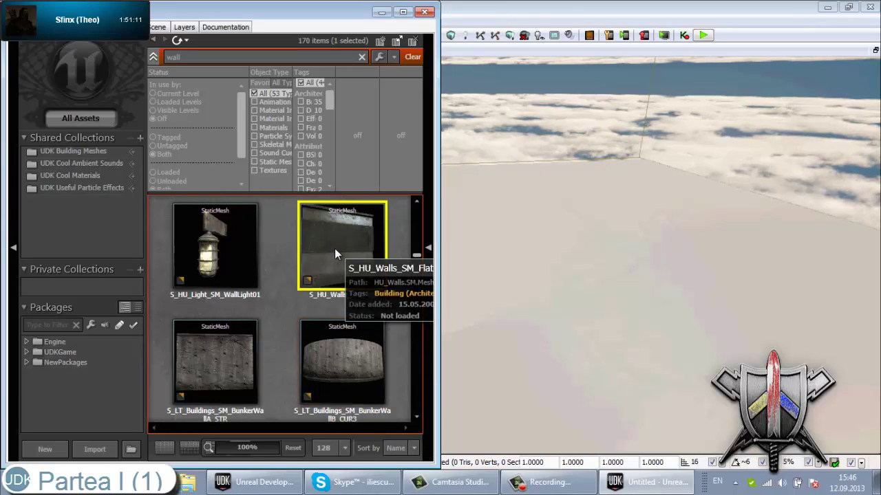
{"action": "right_click", "coordinate": [588, 287]}
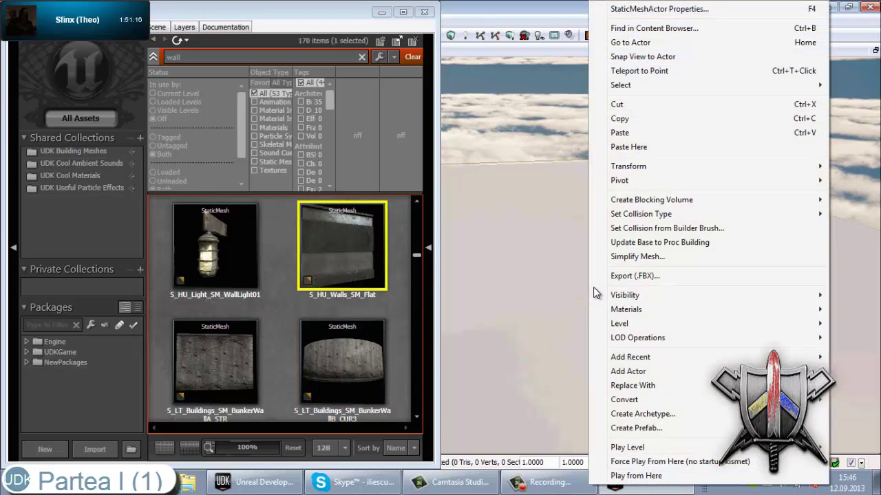
{"action": "mouse_move", "coordinate": [615, 311]}
{"action": "mouse_move", "coordinate": [643, 309]}
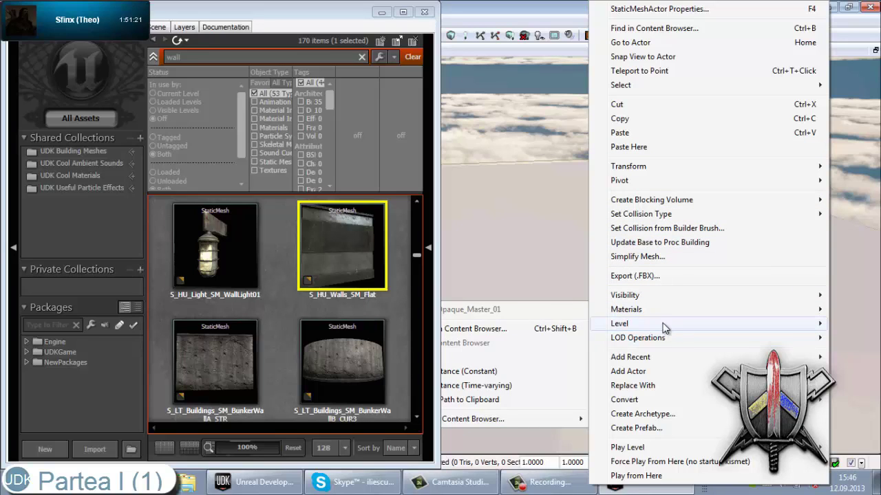
{"action": "mouse_move", "coordinate": [661, 374]}
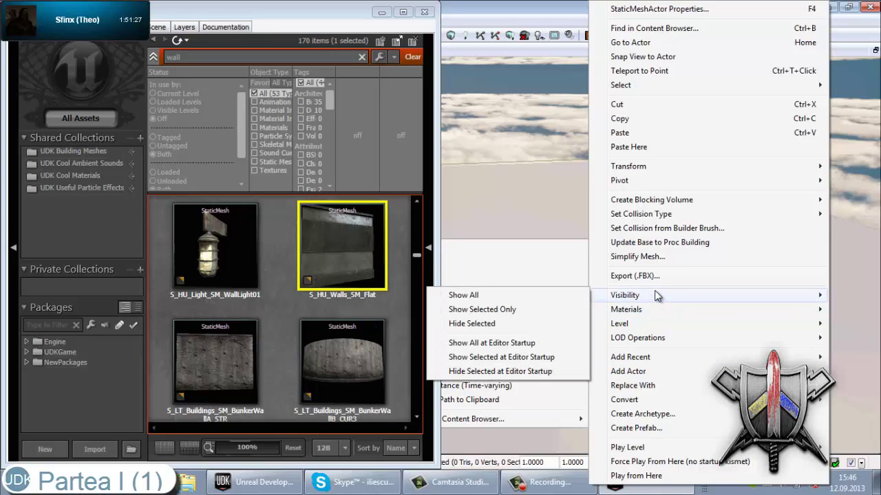
{"action": "mouse_move", "coordinate": [659, 356]}
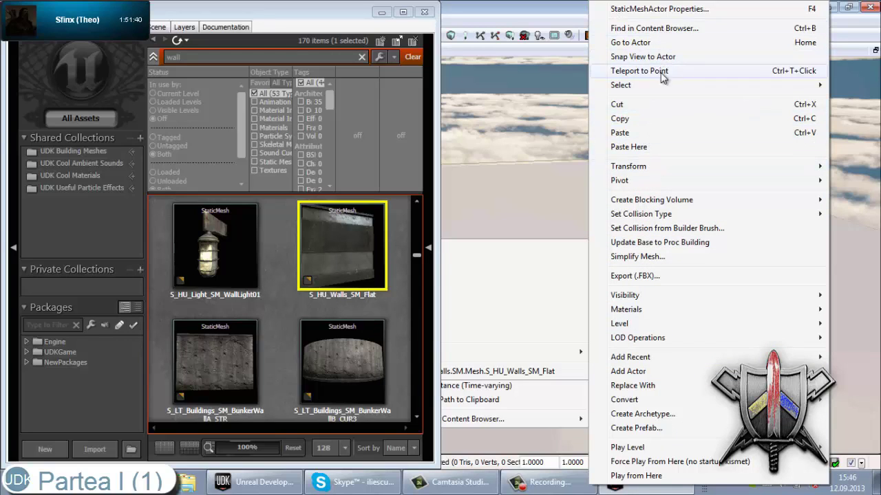
{"action": "left_click", "coordinate": [632, 131]}
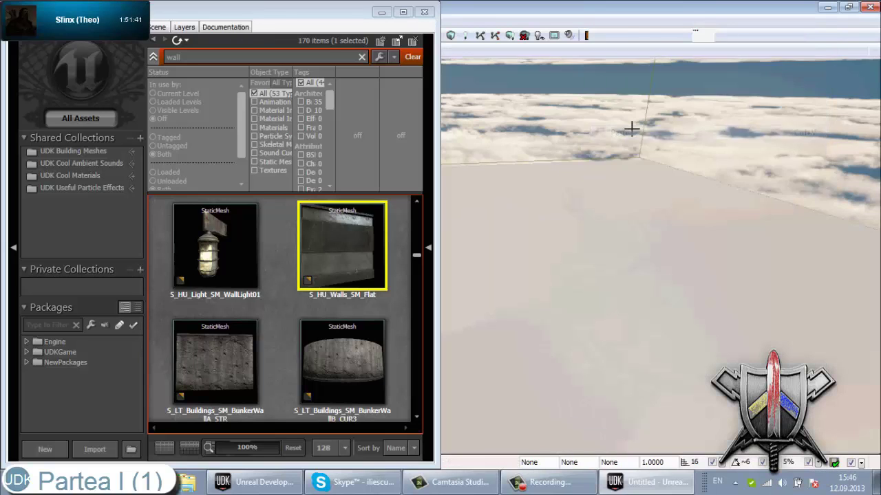
{"action": "right_click", "coordinate": [511, 319]}
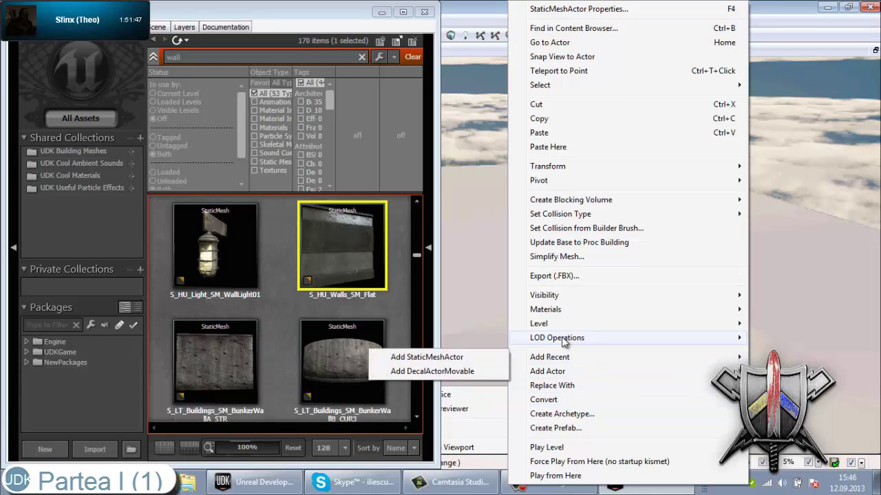
{"action": "mouse_move", "coordinate": [564, 342]}
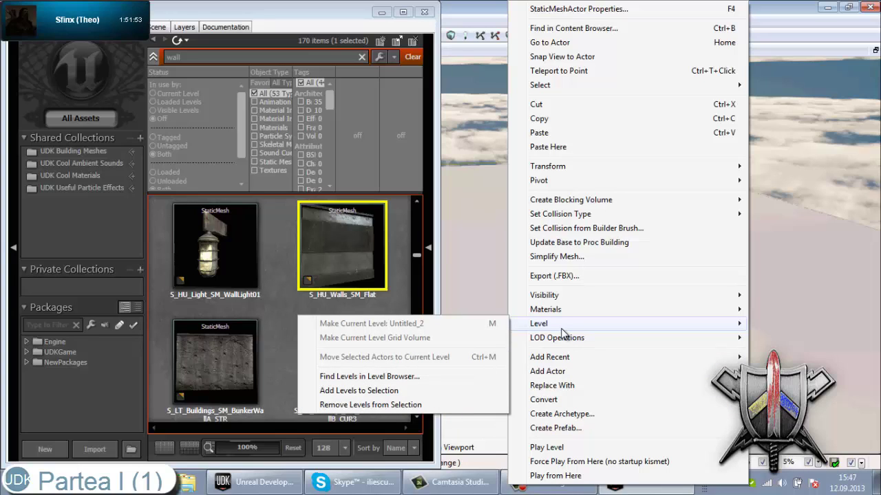
{"action": "left_click", "coordinate": [287, 273]}
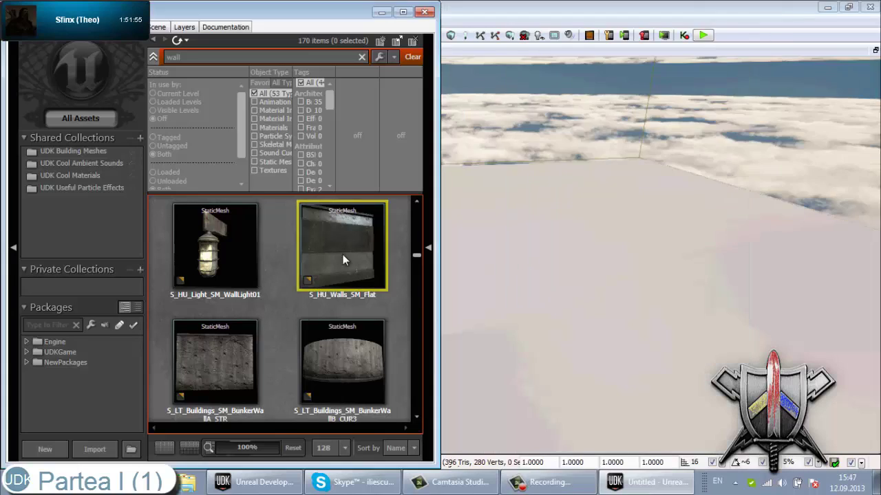
{"action": "left_click", "coordinate": [359, 234]}
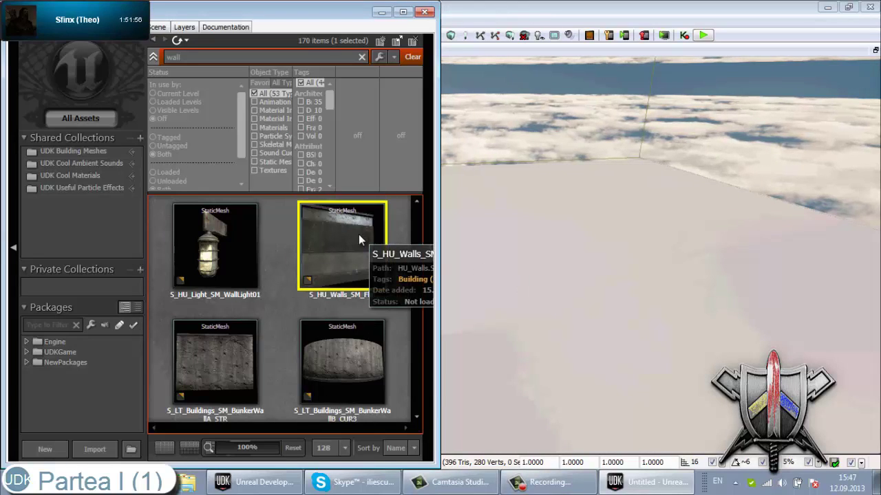
{"action": "right_click", "coordinate": [540, 280]}
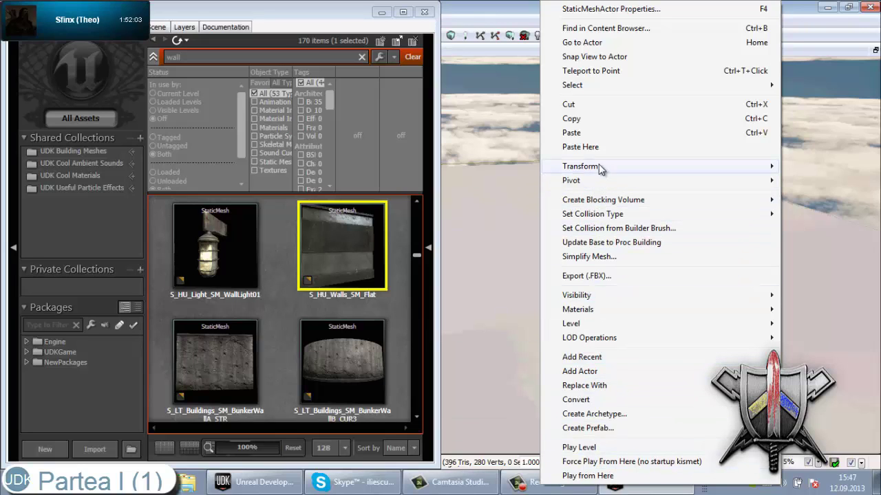
{"action": "left_click", "coordinate": [265, 226]}
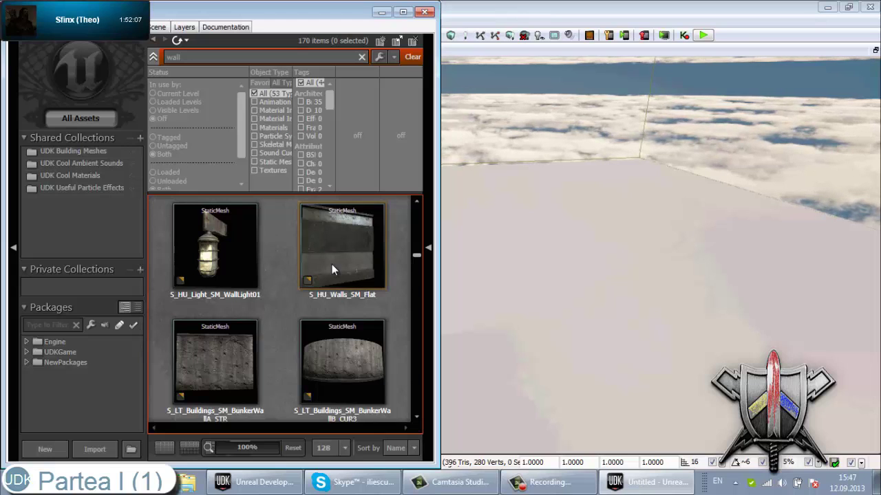
{"action": "left_click", "coordinate": [332, 241]}
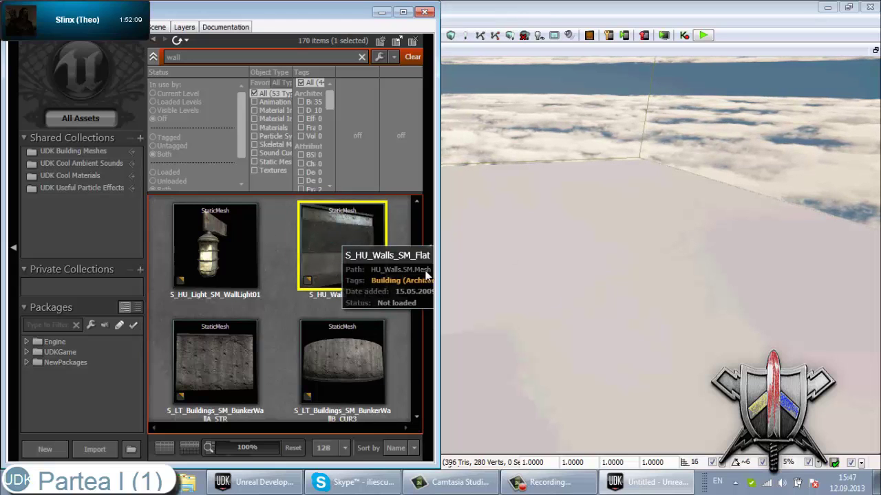
{"action": "double_click", "coordinate": [339, 235]}
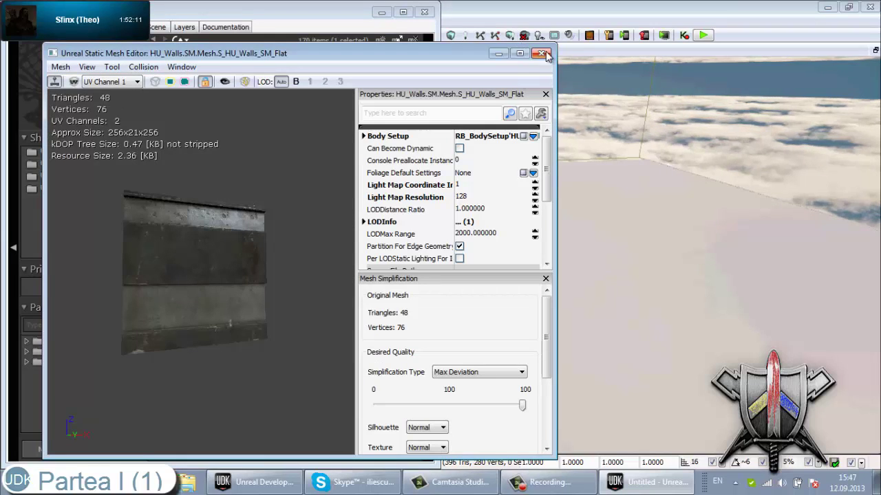
{"action": "left_click", "coordinate": [541, 54]}
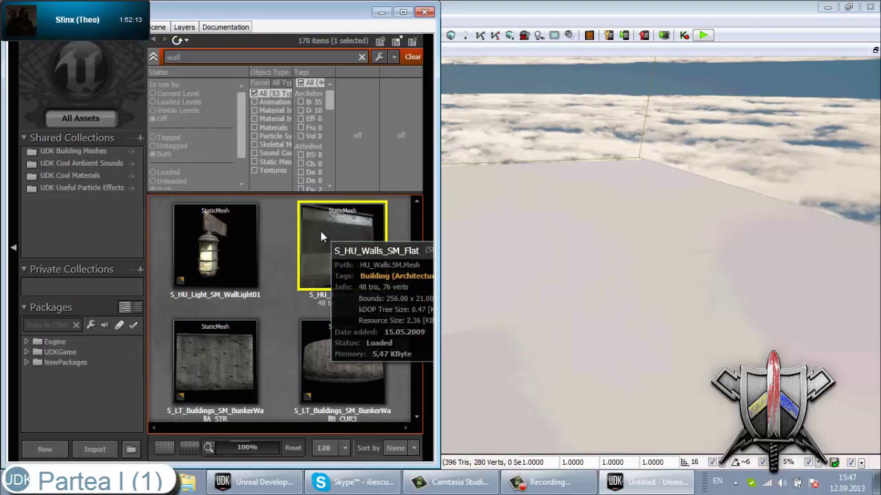
Place the S_HU_Walls_SM_Flat wall mesh on the floor and view it up close
{"action": "left_click_drag", "start_coordinate": [321, 233], "coordinate": [387, 251]}
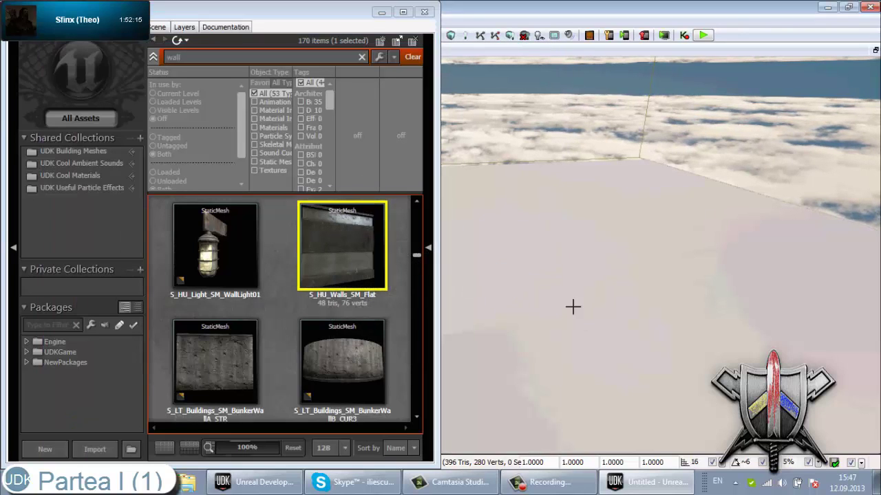
{"action": "mouse_move", "coordinate": [573, 307]}
{"action": "left_mouse_down"}
{"action": "mouse_move", "coordinate": [510, 256]}
{"action": "mouse_move", "coordinate": [426, 313]}
{"action": "left_mouse_up"}
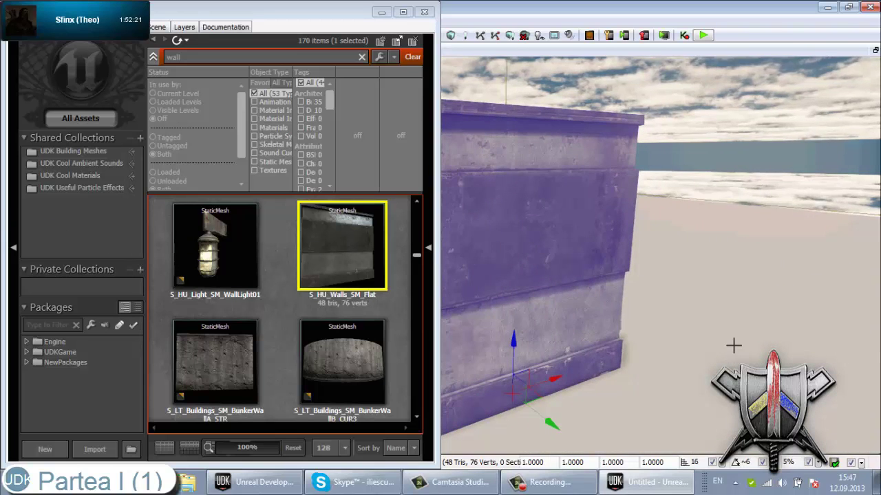
{"action": "mouse_move", "coordinate": [733, 345]}
{"action": "left_mouse_down"}
{"action": "mouse_move", "coordinate": [595, 331]}
{"action": "mouse_move", "coordinate": [617, 294]}
{"action": "mouse_move", "coordinate": [617, 258]}
{"action": "left_mouse_up"}
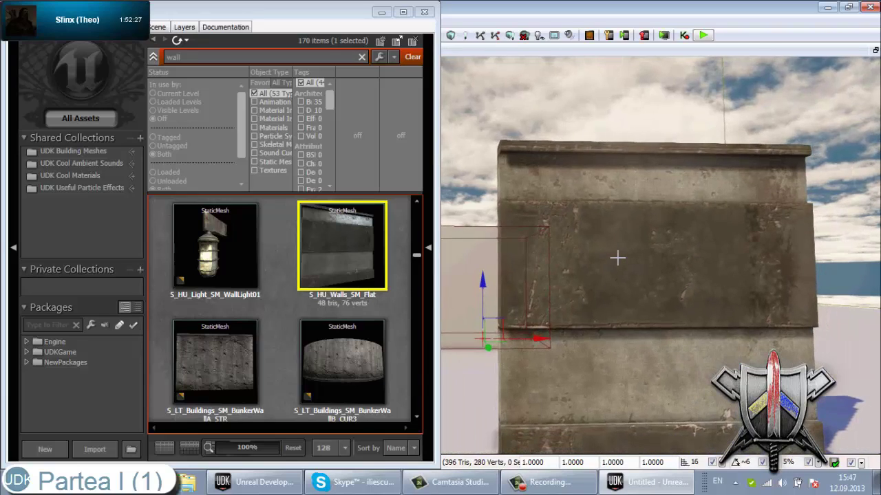
{"action": "mouse_move", "coordinate": [682, 323]}
{"action": "left_mouse_down"}
{"action": "mouse_move", "coordinate": [725, 322]}
{"action": "mouse_move", "coordinate": [692, 329]}
{"action": "mouse_move", "coordinate": [662, 357]}
{"action": "left_mouse_up"}
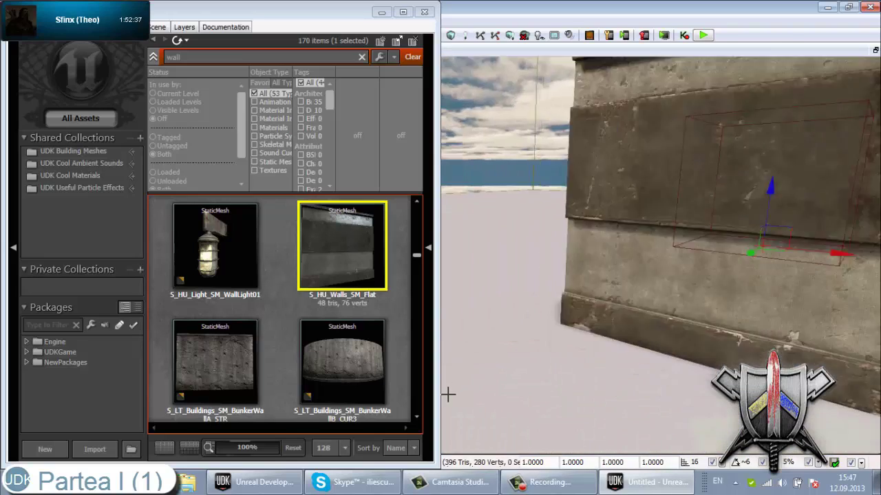
{"action": "left_click_drag", "start_coordinate": [662, 357], "coordinate": [420, 402]}
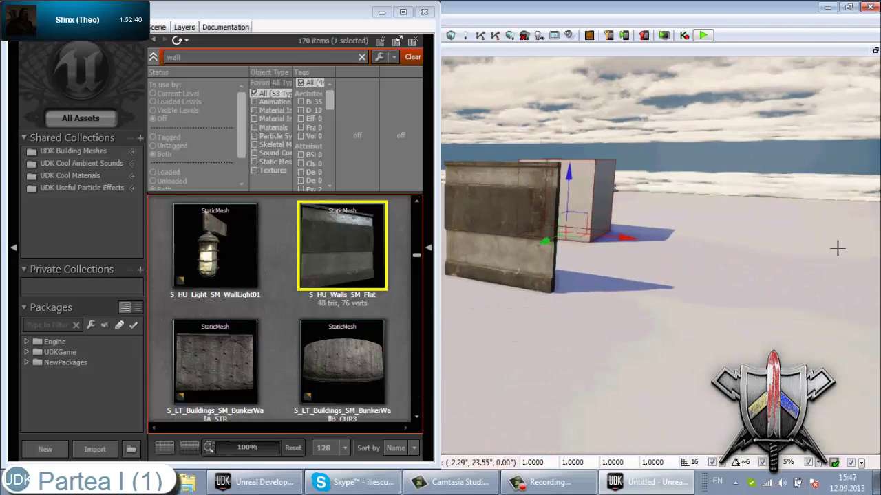
Frame the wall and green-decal box, then filter the wall search to Textures
{"action": "left_click_drag", "start_coordinate": [837, 247], "coordinate": [241, 260]}
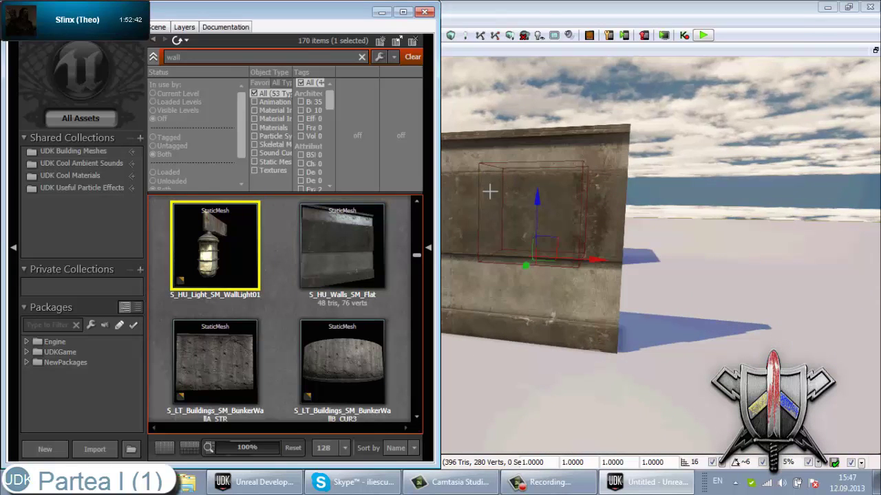
{"action": "left_click_drag", "start_coordinate": [501, 190], "coordinate": [629, 190]}
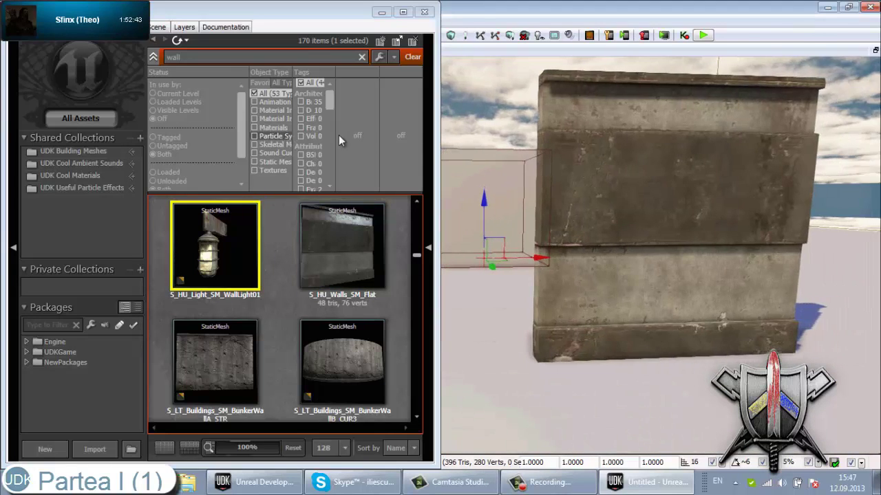
{"action": "left_click_drag", "start_coordinate": [471, 205], "coordinate": [700, 190]}
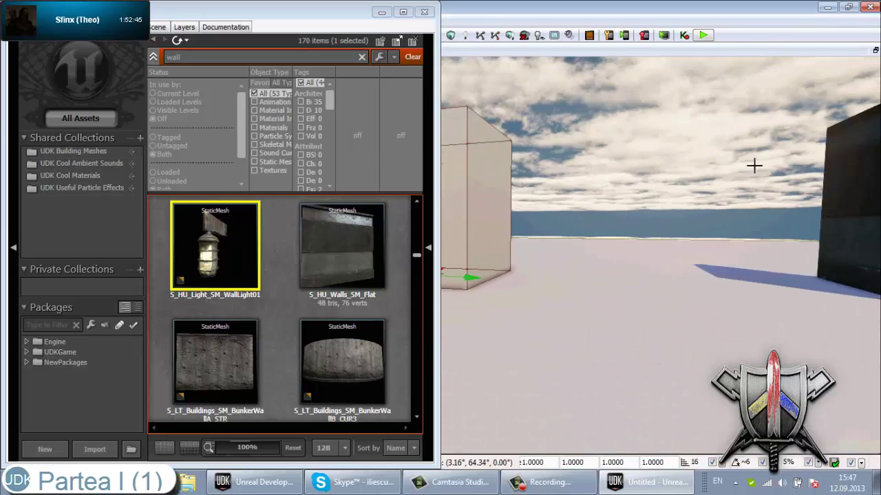
{"action": "left_click_drag", "start_coordinate": [754, 165], "coordinate": [468, 220]}
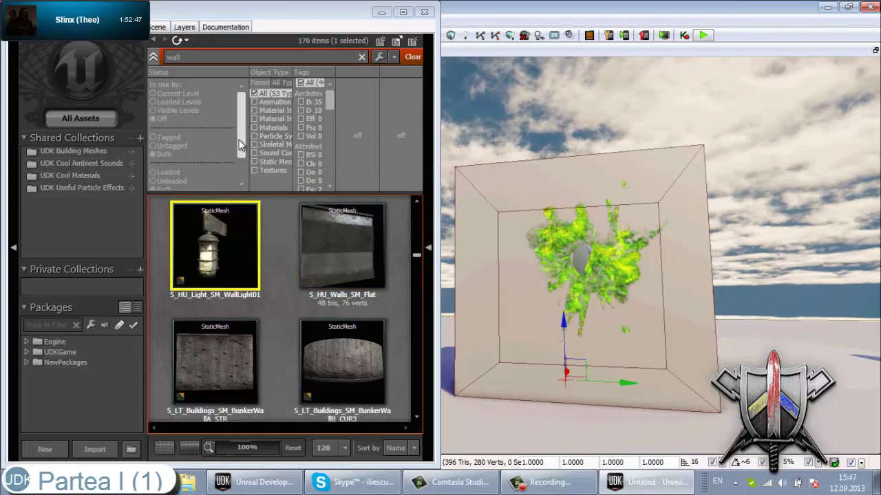
{"action": "left_click", "coordinate": [257, 171]}
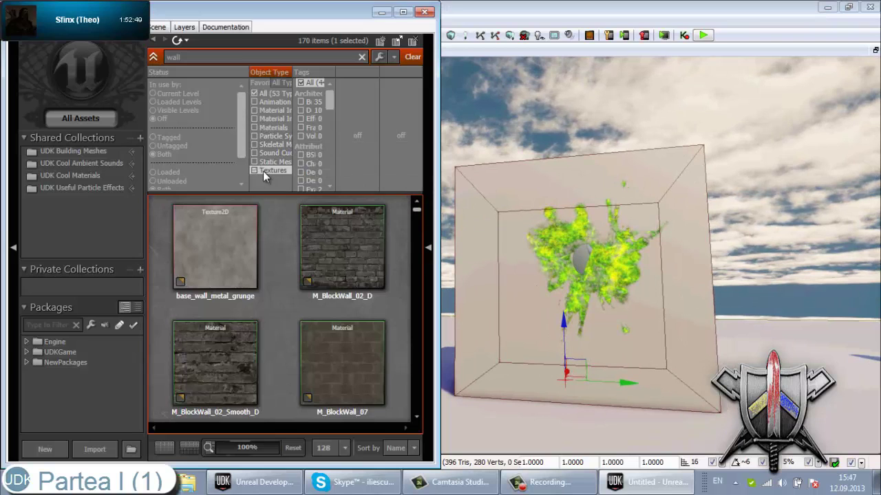
Pick the T_BlockWall_02_B texture and turn the view to the box's front face
{"action": "mouse_move", "coordinate": [661, 275]}
{"action": "left_mouse_down"}
{"action": "mouse_move", "coordinate": [875, 402]}
{"action": "mouse_move", "coordinate": [457, 350]}
{"action": "left_mouse_up"}
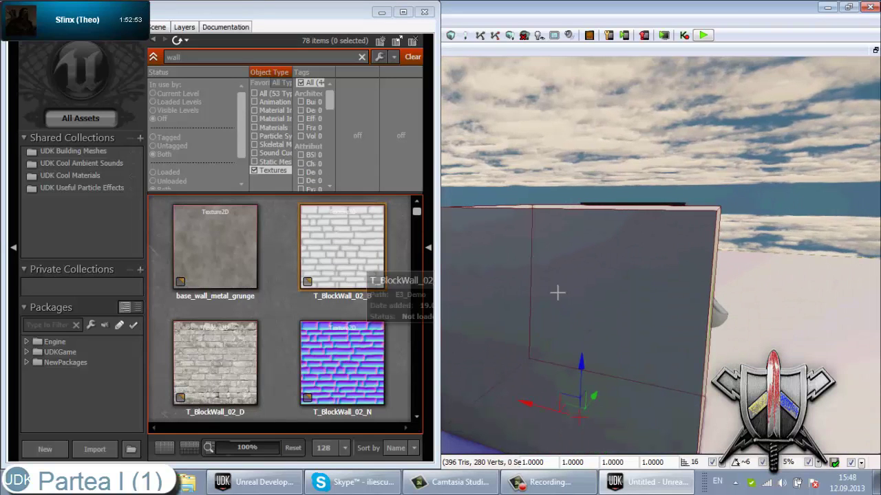
{"action": "mouse_move", "coordinate": [306, 245]}
{"action": "left_mouse_down"}
{"action": "mouse_move", "coordinate": [344, 246]}
{"action": "mouse_move", "coordinate": [529, 307]}
{"action": "left_mouse_up"}
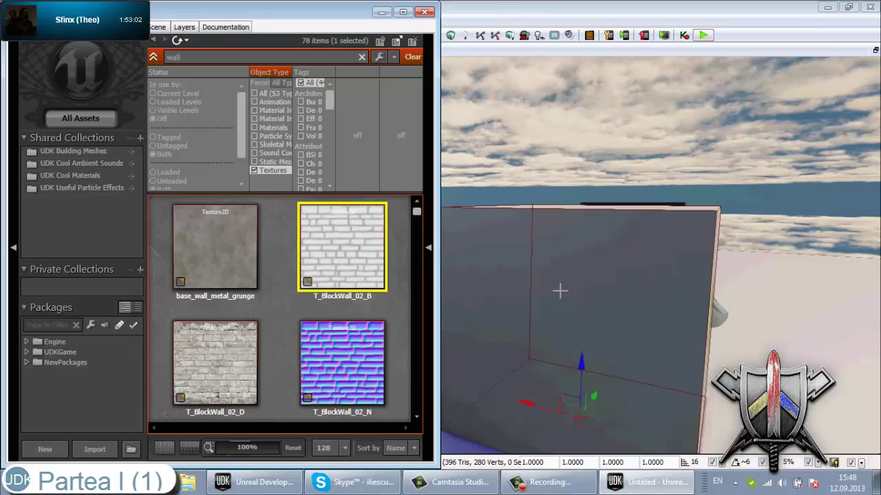
{"action": "left_click_drag", "start_coordinate": [534, 289], "coordinate": [486, 303]}
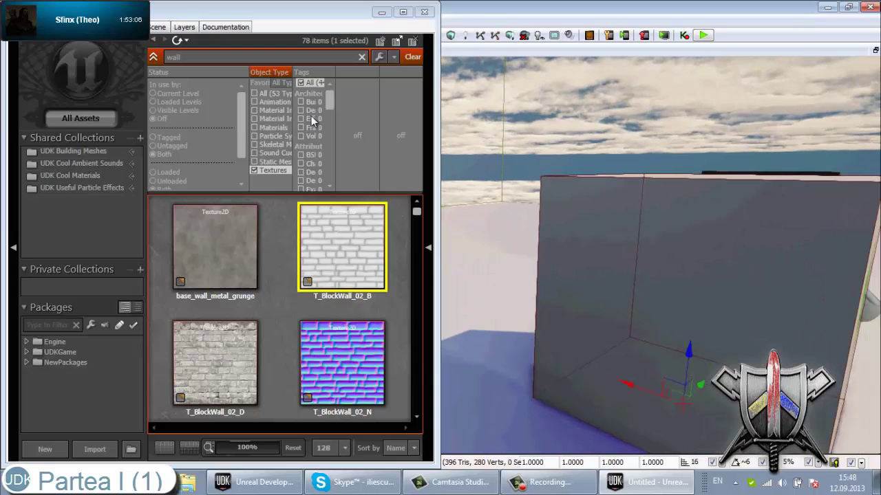
{"action": "mouse_move", "coordinate": [626, 301]}
{"action": "left_mouse_down"}
{"action": "mouse_move", "coordinate": [739, 265]}
{"action": "mouse_move", "coordinate": [487, 246]}
{"action": "mouse_move", "coordinate": [633, 245]}
{"action": "mouse_move", "coordinate": [693, 258]}
{"action": "mouse_move", "coordinate": [521, 217]}
{"action": "mouse_move", "coordinate": [636, 218]}
{"action": "left_mouse_up"}
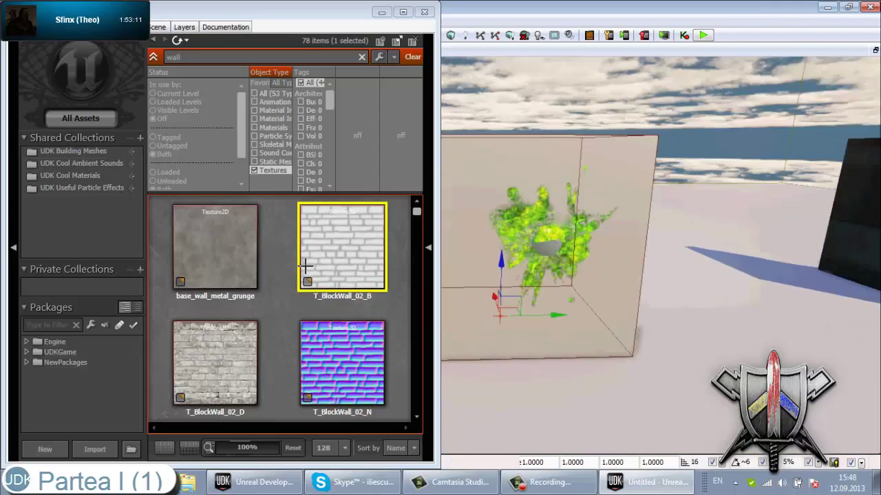
{"action": "left_click_drag", "start_coordinate": [577, 218], "coordinate": [767, 163]}
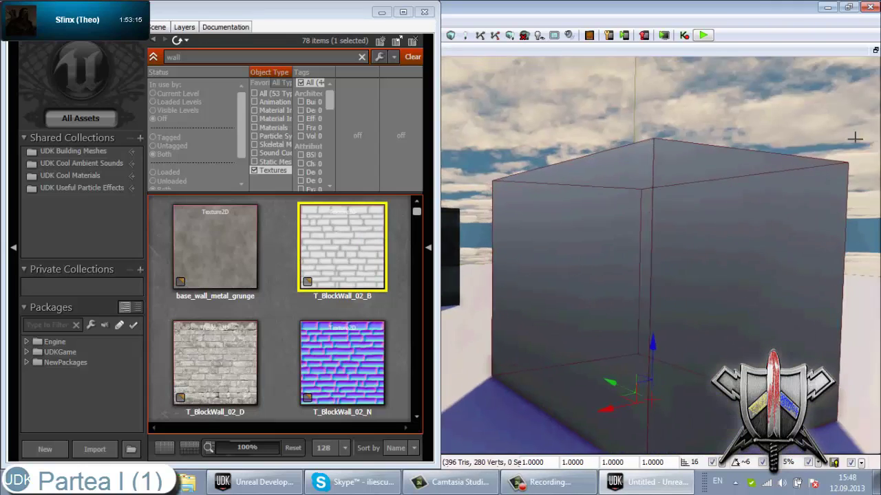
{"action": "mouse_move", "coordinate": [766, 163]}
{"action": "left_mouse_down"}
{"action": "mouse_move", "coordinate": [674, 112]}
{"action": "mouse_move", "coordinate": [619, 172]}
{"action": "left_mouse_up"}
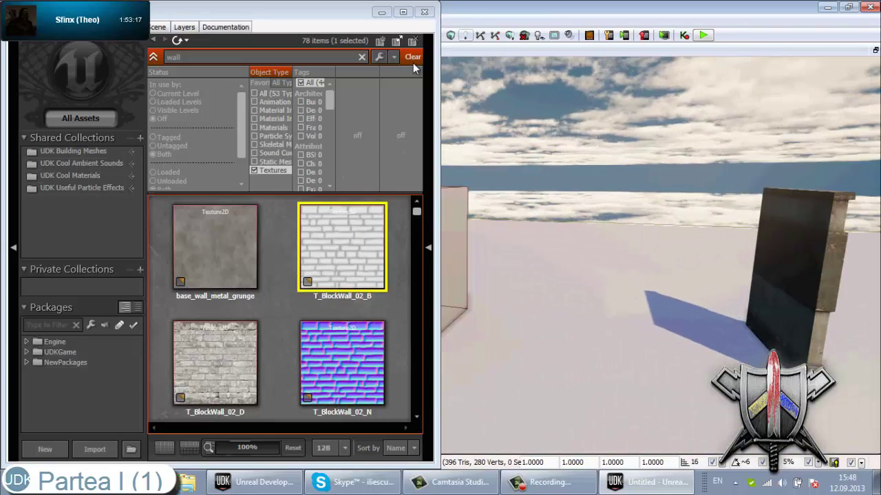
Minimize the Content Browser and open, then dismiss, the wall's context menu
{"action": "left_click", "coordinate": [384, 13]}
{"action": "mouse_move", "coordinate": [570, 199]}
{"action": "left_mouse_down"}
{"action": "mouse_move", "coordinate": [613, 287]}
{"action": "mouse_move", "coordinate": [458, 214]}
{"action": "left_mouse_up"}
{"action": "right_click", "coordinate": [504, 274]}
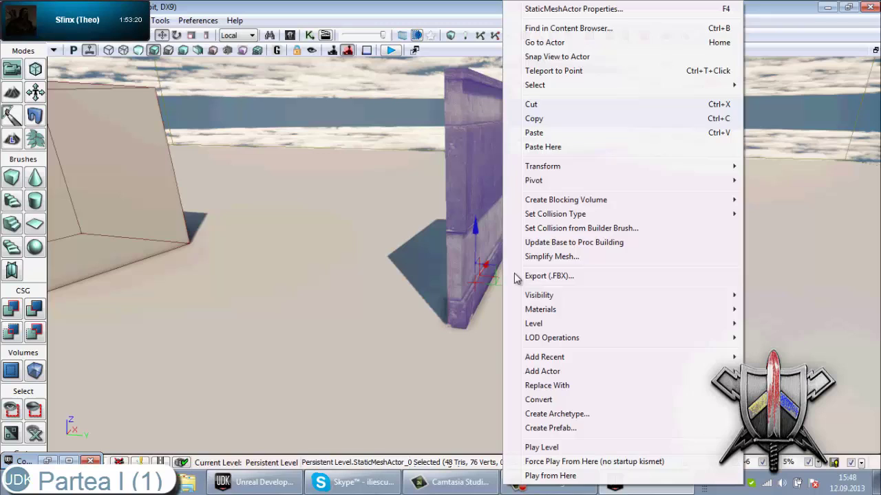
{"action": "left_click", "coordinate": [475, 227]}
Fly the viewport around the wall until it fills the view
{"action": "mouse_move", "coordinate": [524, 284]}
{"action": "left_mouse_down"}
{"action": "mouse_move", "coordinate": [662, 301]}
{"action": "mouse_move", "coordinate": [540, 290]}
{"action": "left_mouse_up"}
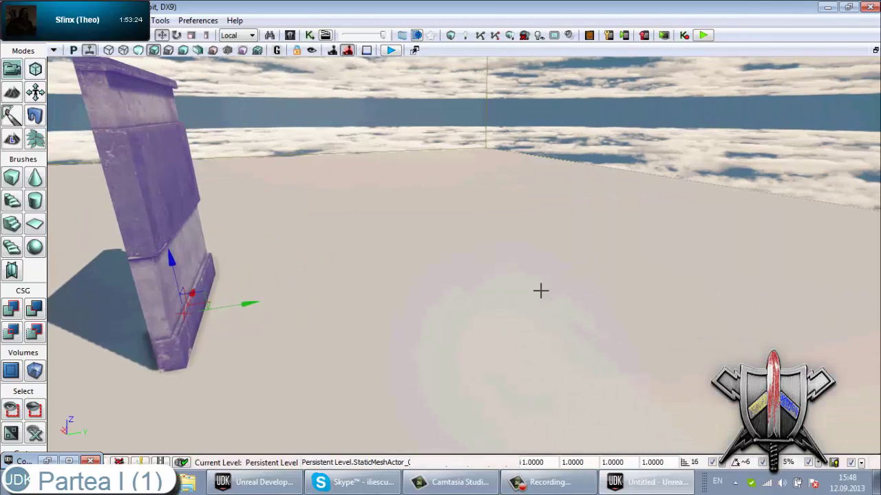
{"action": "left_click_drag", "start_coordinate": [243, 305], "coordinate": [351, 235]}
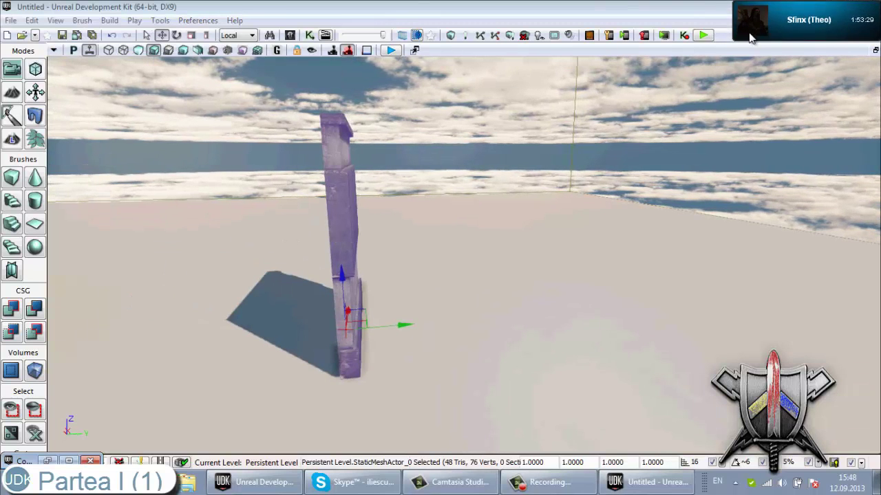
{"action": "mouse_move", "coordinate": [471, 203]}
{"action": "left_mouse_down"}
{"action": "mouse_move", "coordinate": [259, 238]}
{"action": "mouse_move", "coordinate": [49, 176]}
{"action": "mouse_move", "coordinate": [185, 143]}
{"action": "mouse_move", "coordinate": [856, 359]}
{"action": "mouse_move", "coordinate": [853, 299]}
{"action": "mouse_move", "coordinate": [515, 330]}
{"action": "mouse_move", "coordinate": [513, 360]}
{"action": "mouse_move", "coordinate": [558, 386]}
{"action": "left_mouse_up"}
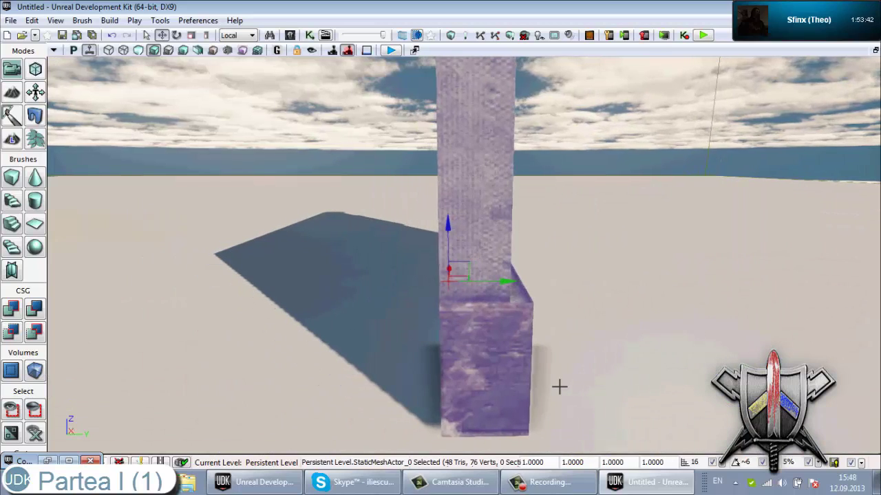
{"action": "right_click_drag", "start_coordinate": [558, 387], "coordinate": [542, 278]}
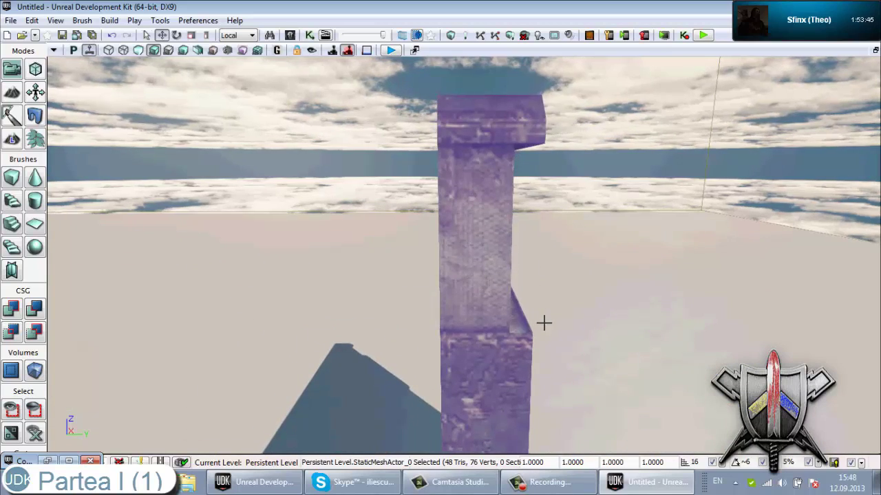
{"action": "mouse_move", "coordinate": [544, 322]}
{"action": "left_mouse_down"}
{"action": "mouse_move", "coordinate": [475, 346]}
{"action": "mouse_move", "coordinate": [511, 344]}
{"action": "mouse_move", "coordinate": [548, 319]}
{"action": "mouse_move", "coordinate": [356, 283]}
{"action": "mouse_move", "coordinate": [547, 309]}
{"action": "left_mouse_up"}
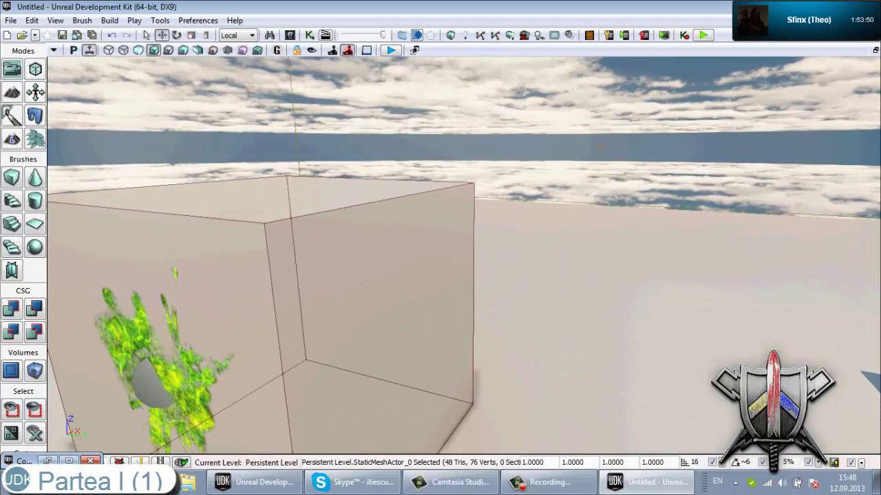
{"action": "mouse_move", "coordinate": [538, 256]}
{"action": "left_mouse_down"}
{"action": "mouse_move", "coordinate": [800, 248]}
{"action": "mouse_move", "coordinate": [733, 285]}
{"action": "mouse_move", "coordinate": [547, 266]}
{"action": "left_mouse_up"}
{"action": "left_click_drag", "start_coordinate": [505, 225], "coordinate": [486, 254]}
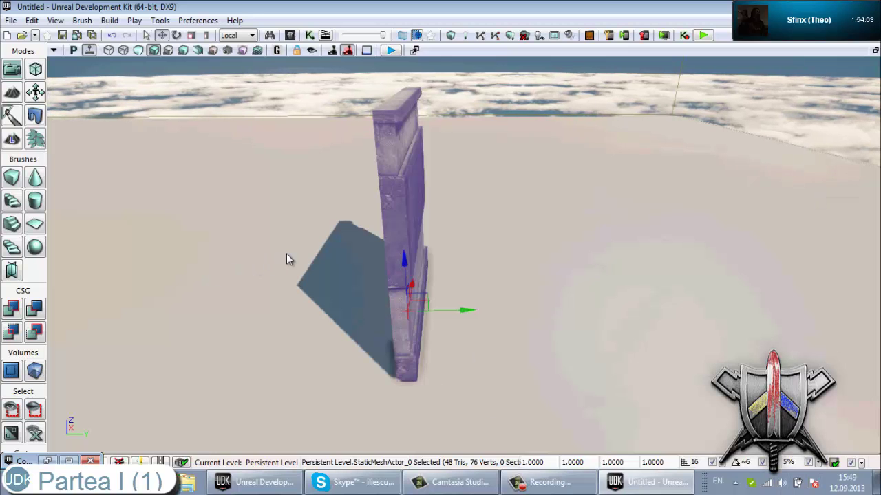
{"action": "right_click_drag", "start_coordinate": [286, 253], "coordinate": [207, 280]}
{"action": "left_click_drag", "start_coordinate": [207, 280], "coordinate": [45, 178]}
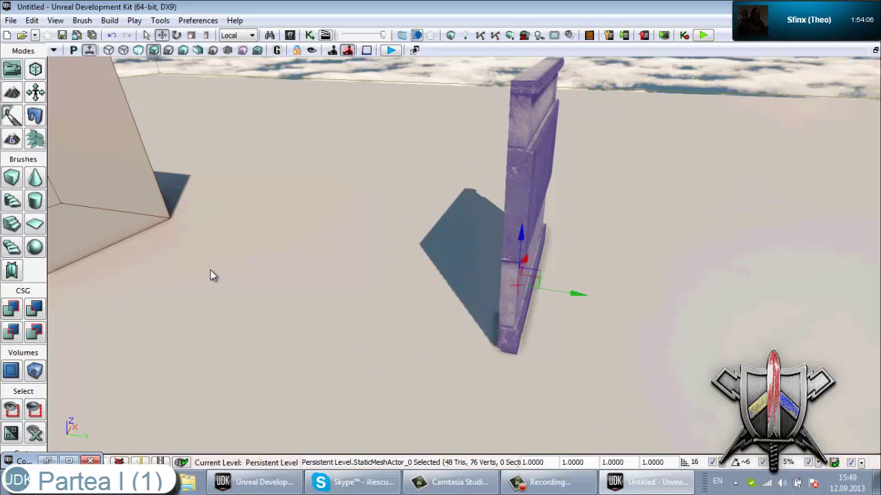
{"action": "key", "text": "f"}
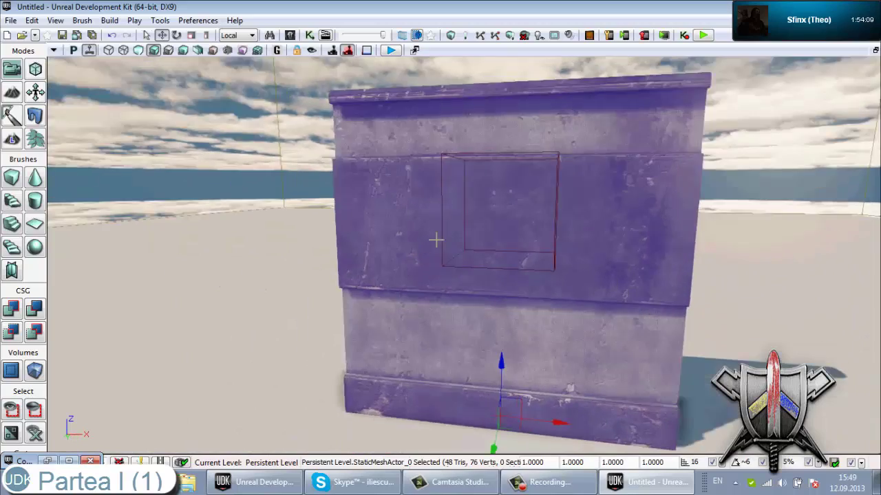
{"action": "mouse_move", "coordinate": [434, 241]}
{"action": "left_mouse_down"}
{"action": "mouse_move", "coordinate": [274, 218]}
{"action": "mouse_move", "coordinate": [86, 216]}
{"action": "mouse_move", "coordinate": [334, 160]}
{"action": "mouse_move", "coordinate": [662, 269]}
{"action": "mouse_move", "coordinate": [417, 206]}
{"action": "mouse_move", "coordinate": [150, 170]}
{"action": "mouse_move", "coordinate": [440, 151]}
{"action": "mouse_move", "coordinate": [609, 215]}
{"action": "left_mouse_up"}
{"action": "mouse_move", "coordinate": [554, 199]}
{"action": "left_mouse_down"}
{"action": "mouse_move", "coordinate": [350, 161]}
{"action": "mouse_move", "coordinate": [229, 155]}
{"action": "mouse_move", "coordinate": [644, 161]}
{"action": "mouse_move", "coordinate": [287, 220]}
{"action": "mouse_move", "coordinate": [493, 253]}
{"action": "mouse_move", "coordinate": [481, 272]}
{"action": "mouse_move", "coordinate": [458, 411]}
{"action": "mouse_move", "coordinate": [496, 405]}
{"action": "left_mouse_up"}
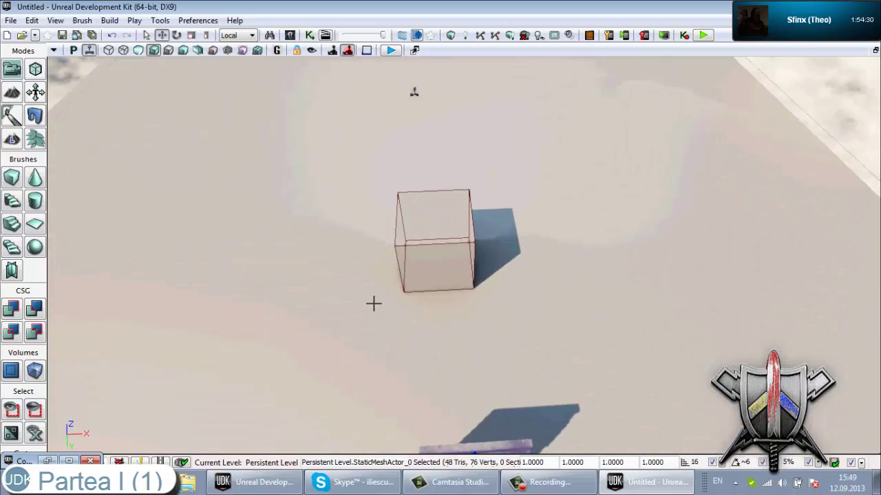
{"action": "mouse_move", "coordinate": [373, 303]}
{"action": "left_mouse_down"}
{"action": "mouse_move", "coordinate": [415, 56]}
{"action": "mouse_move", "coordinate": [554, 236]}
{"action": "mouse_move", "coordinate": [876, 361]}
{"action": "left_mouse_up"}
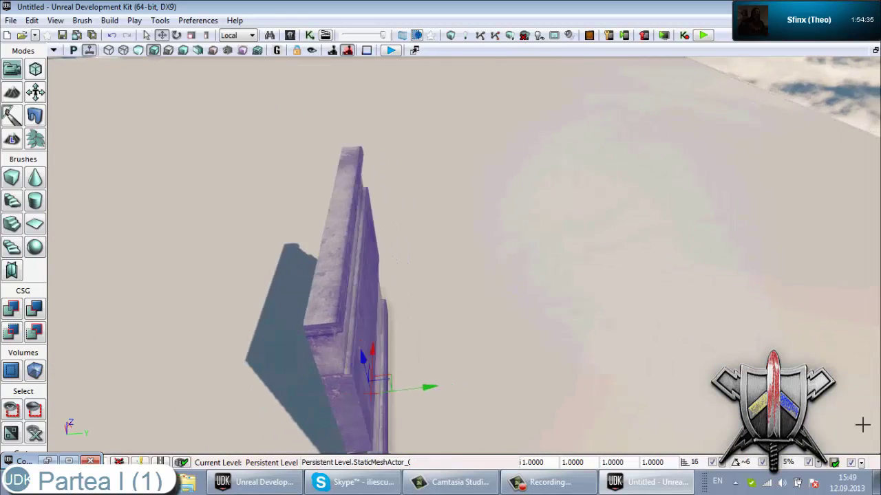
{"action": "mouse_move", "coordinate": [862, 425]}
{"action": "left_mouse_down"}
{"action": "mouse_move", "coordinate": [777, 337]}
{"action": "mouse_move", "coordinate": [628, 287]}
{"action": "left_mouse_up"}
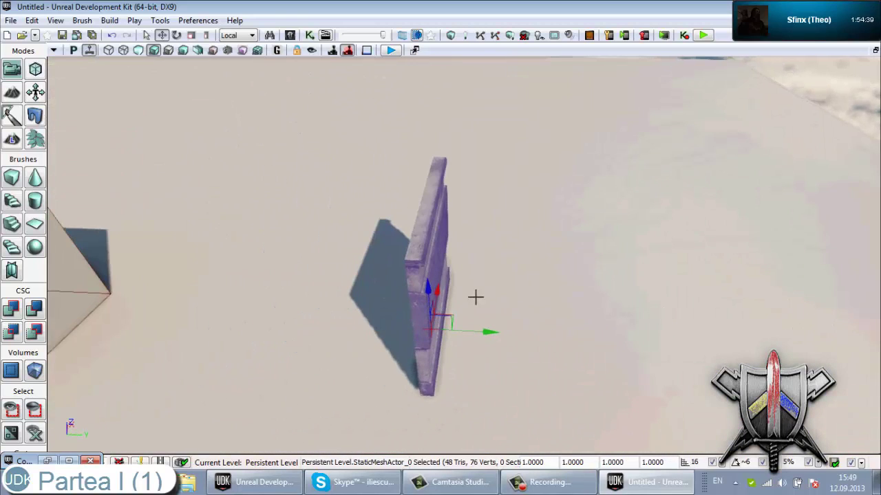
{"action": "mouse_move", "coordinate": [453, 262]}
{"action": "left_mouse_down"}
{"action": "mouse_move", "coordinate": [309, 228]}
{"action": "mouse_move", "coordinate": [672, 249]}
{"action": "left_mouse_up"}
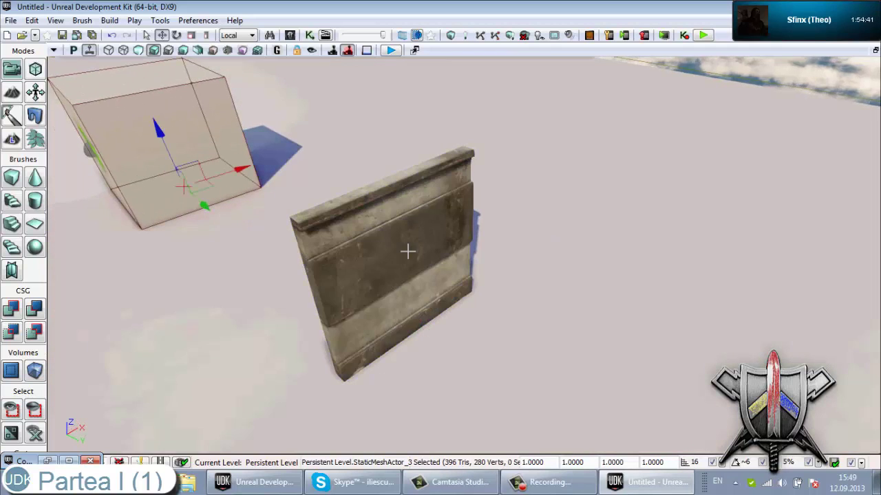
{"action": "left_click_drag", "start_coordinate": [408, 252], "coordinate": [513, 232]}
Orbit the viewport around the wall and cube to face the wall from the front
{"action": "left_click_drag", "start_coordinate": [728, 101], "coordinate": [711, 113]}
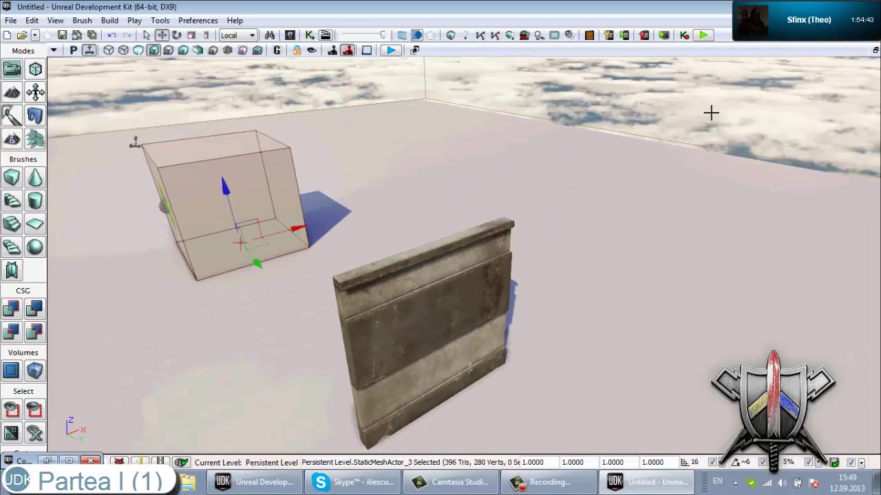
{"action": "left_click_drag", "start_coordinate": [581, 199], "coordinate": [507, 297]}
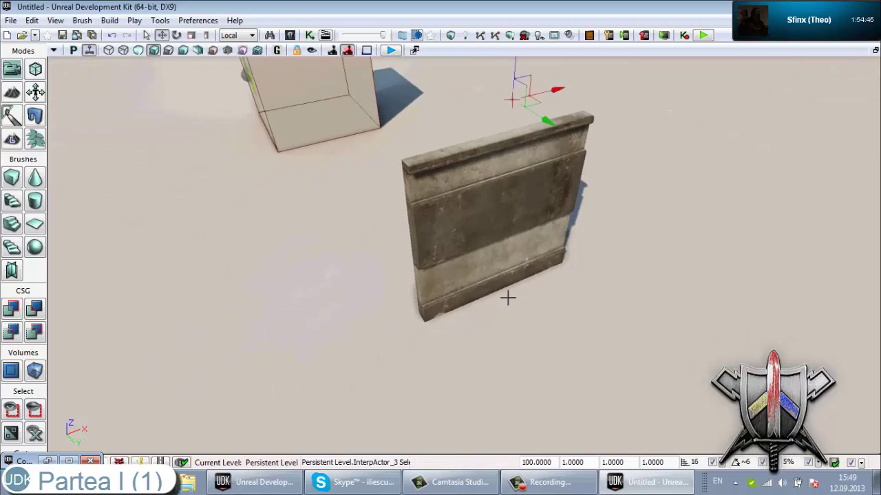
{"action": "left_click_drag", "start_coordinate": [269, 221], "coordinate": [269, 227]}
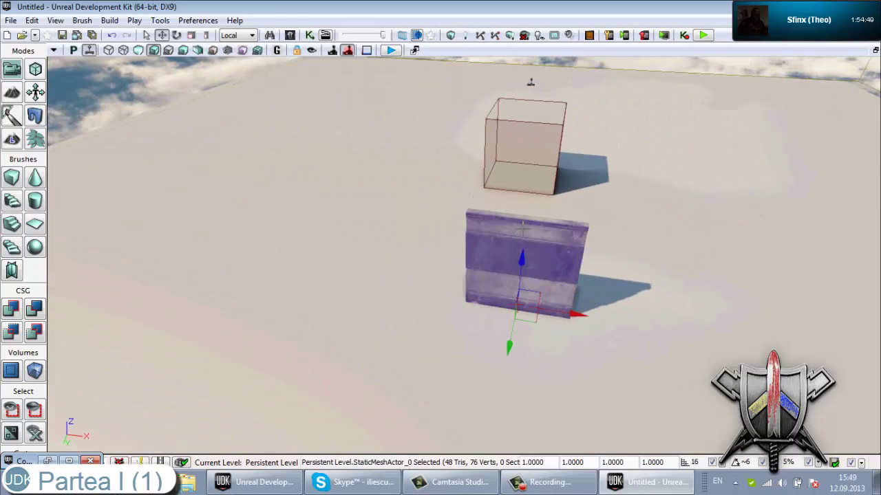
{"action": "mouse_move", "coordinate": [522, 229]}
{"action": "left_mouse_down"}
{"action": "mouse_move", "coordinate": [723, 229]}
{"action": "mouse_move", "coordinate": [439, 200]}
{"action": "left_mouse_up"}
{"action": "mouse_move", "coordinate": [374, 183]}
{"action": "left_mouse_down"}
{"action": "mouse_move", "coordinate": [870, 54]}
{"action": "mouse_move", "coordinate": [763, 131]}
{"action": "mouse_move", "coordinate": [710, 112]}
{"action": "mouse_move", "coordinate": [374, 102]}
{"action": "mouse_move", "coordinate": [374, 84]}
{"action": "mouse_move", "coordinate": [354, 104]}
{"action": "mouse_move", "coordinate": [129, 145]}
{"action": "mouse_move", "coordinate": [130, 165]}
{"action": "left_mouse_up"}
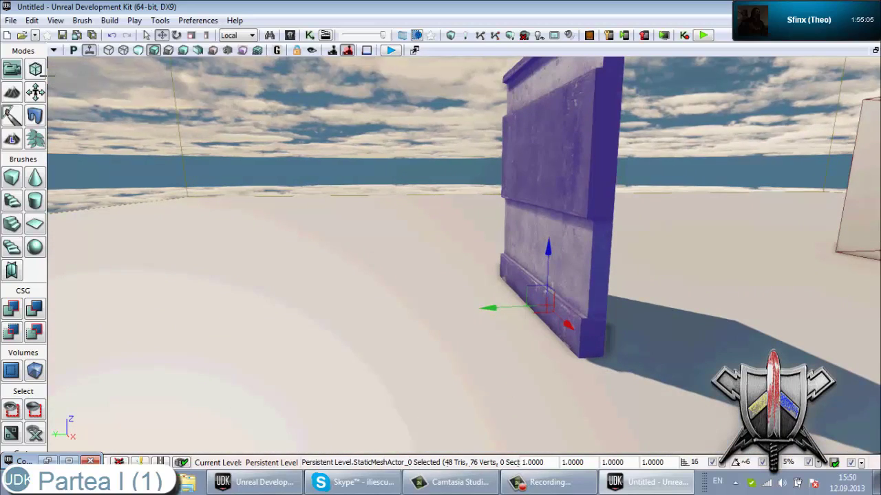
{"action": "left_click_drag", "start_coordinate": [46, 77], "coordinate": [50, 77]}
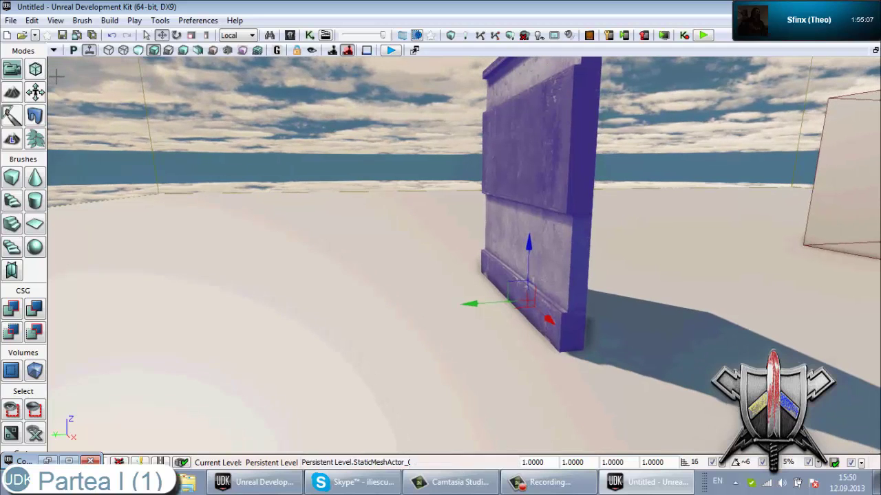
{"action": "right_click_drag", "start_coordinate": [53, 52], "coordinate": [74, 58]}
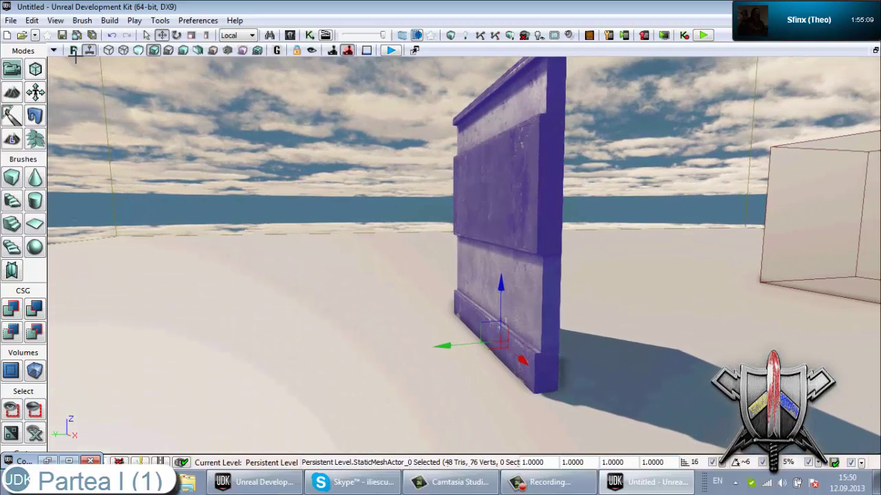
{"action": "left_click_drag", "start_coordinate": [74, 58], "coordinate": [68, 85]}
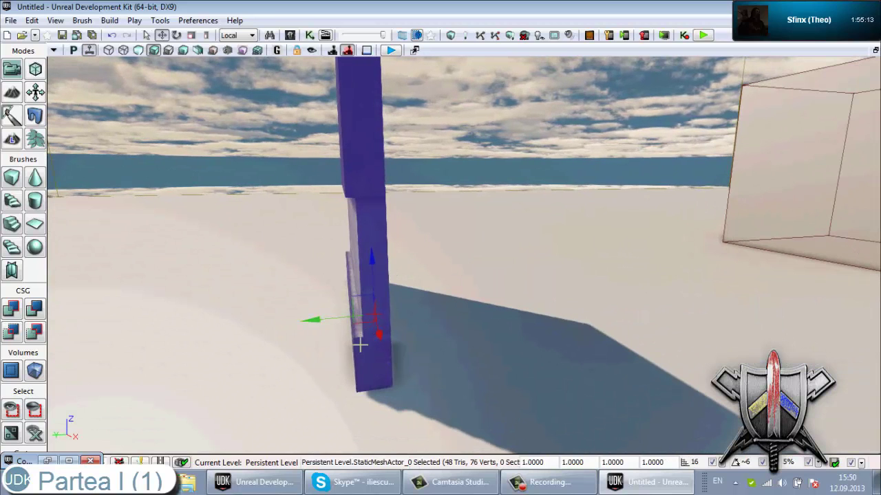
{"action": "mouse_move", "coordinate": [377, 272]}
{"action": "left_mouse_down"}
{"action": "mouse_move", "coordinate": [251, 241]}
{"action": "mouse_move", "coordinate": [332, 262]}
{"action": "mouse_move", "coordinate": [404, 387]}
{"action": "mouse_move", "coordinate": [492, 310]}
{"action": "mouse_move", "coordinate": [344, 335]}
{"action": "left_mouse_up"}
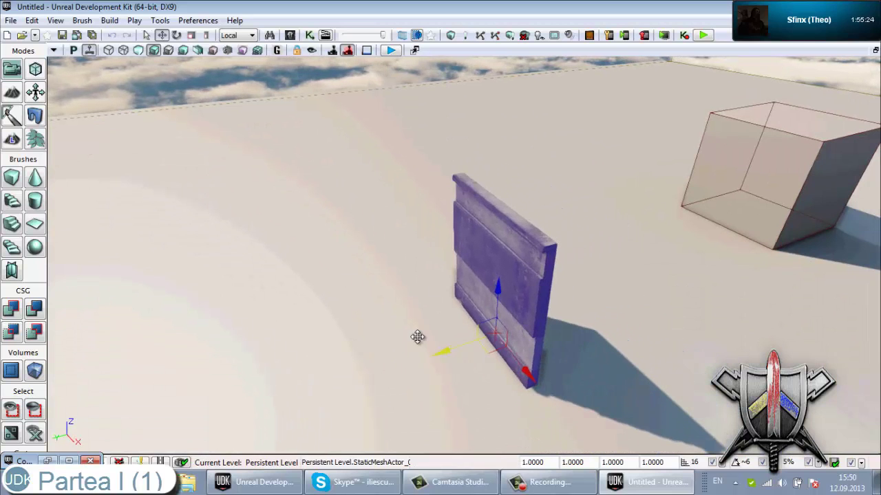
Slide the wall sideways along its axis onto the floor platform's edge
{"action": "left_click_drag", "start_coordinate": [233, 284], "coordinate": [566, 261]}
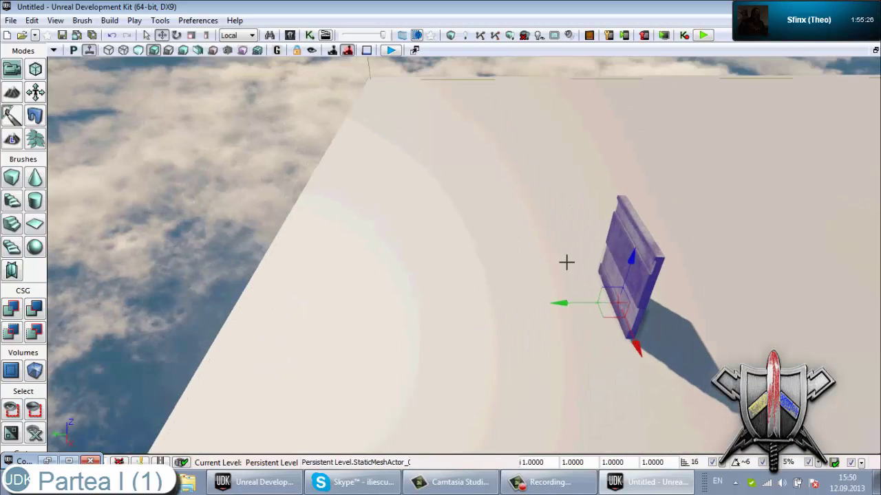
{"action": "left_click_drag", "start_coordinate": [536, 309], "coordinate": [347, 288]}
{"action": "mouse_move", "coordinate": [347, 288]}
{"action": "right_mouse_down"}
{"action": "mouse_move", "coordinate": [486, 260]}
{"action": "mouse_move", "coordinate": [385, 257]}
{"action": "mouse_move", "coordinate": [511, 269]}
{"action": "mouse_move", "coordinate": [493, 257]}
{"action": "mouse_move", "coordinate": [553, 279]}
{"action": "right_mouse_up"}
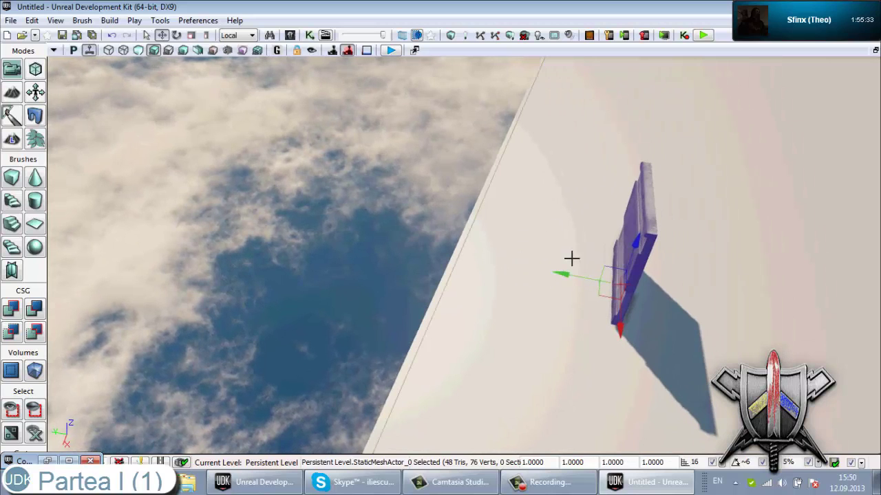
{"action": "mouse_move", "coordinate": [547, 278]}
{"action": "left_mouse_down"}
{"action": "mouse_move", "coordinate": [403, 257]}
{"action": "mouse_move", "coordinate": [414, 261]}
{"action": "left_mouse_up"}
{"action": "key", "text": "space"}
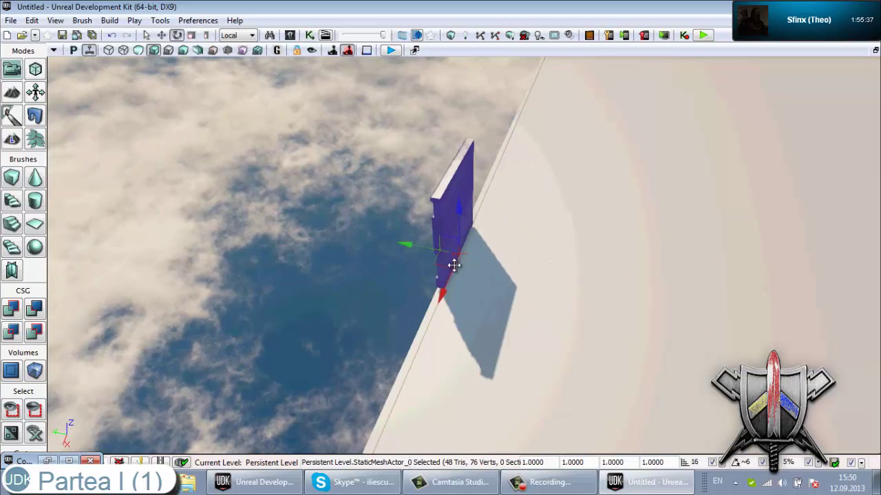
{"action": "key", "text": "space"}
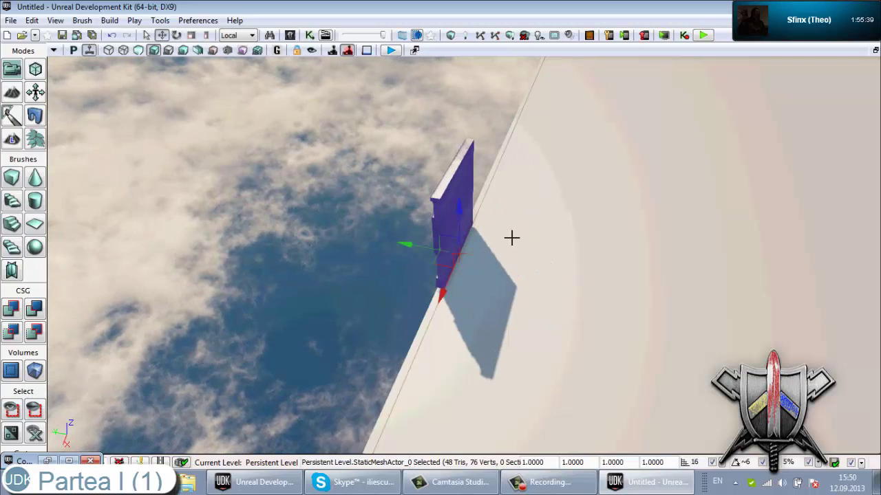
{"action": "mouse_move", "coordinate": [511, 238]}
{"action": "right_mouse_down"}
{"action": "mouse_move", "coordinate": [731, 210]}
{"action": "mouse_move", "coordinate": [653, 190]}
{"action": "mouse_move", "coordinate": [578, 205]}
{"action": "right_mouse_up"}
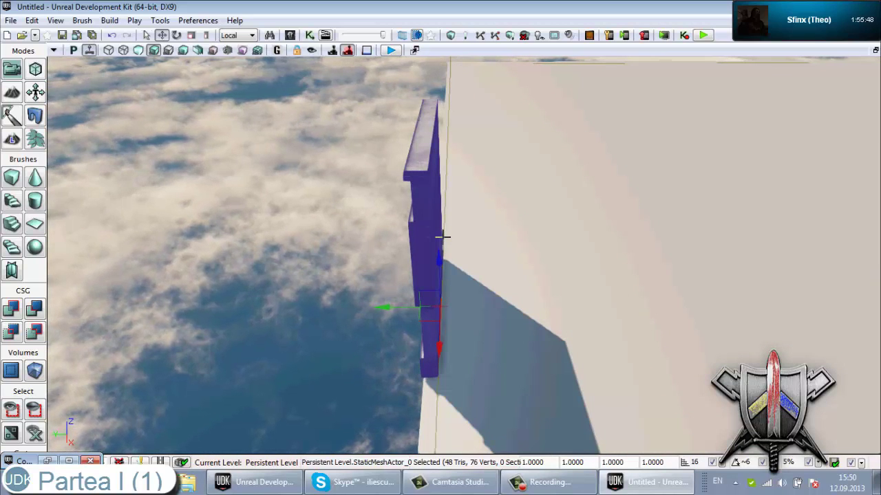
Rotate the S_HU_Walls_SM_Flat wall about its vertical axis to about 13.18° yaw
{"action": "key", "text": "space"}
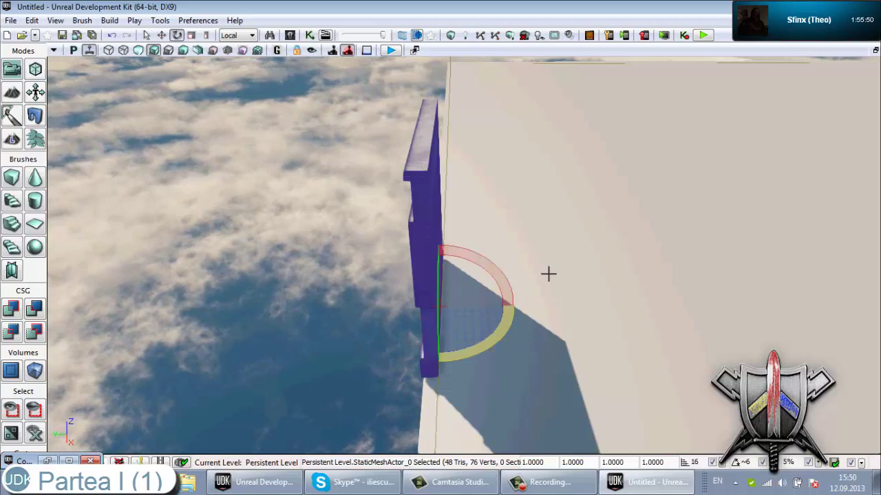
{"action": "mouse_move", "coordinate": [549, 273]}
{"action": "right_mouse_down"}
{"action": "mouse_move", "coordinate": [592, 297]}
{"action": "mouse_move", "coordinate": [491, 298]}
{"action": "mouse_move", "coordinate": [392, 261]}
{"action": "mouse_move", "coordinate": [426, 204]}
{"action": "mouse_move", "coordinate": [334, 304]}
{"action": "mouse_move", "coordinate": [497, 264]}
{"action": "mouse_move", "coordinate": [487, 351]}
{"action": "mouse_move", "coordinate": [427, 348]}
{"action": "mouse_move", "coordinate": [543, 245]}
{"action": "right_mouse_up"}
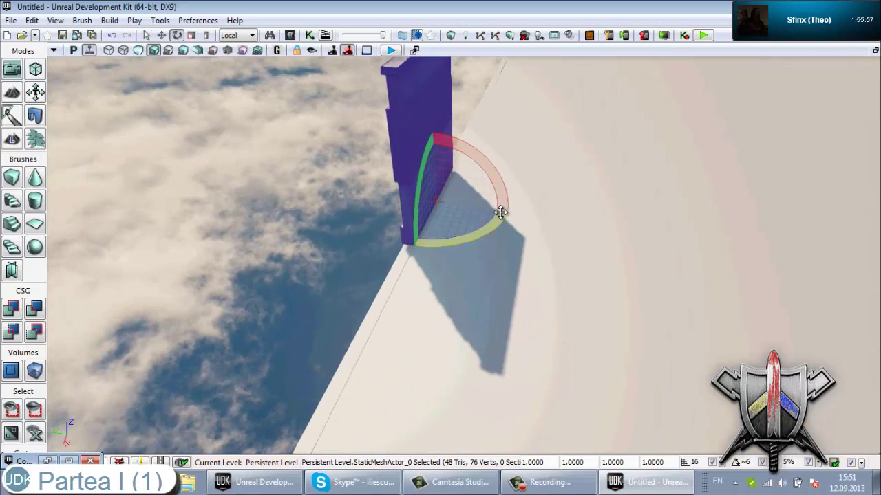
{"action": "mouse_move", "coordinate": [501, 212]}
{"action": "left_mouse_down"}
{"action": "mouse_move", "coordinate": [396, 298]}
{"action": "mouse_move", "coordinate": [362, 367]}
{"action": "mouse_move", "coordinate": [351, 456]}
{"action": "mouse_move", "coordinate": [358, 455]}
{"action": "mouse_move", "coordinate": [308, 454]}
{"action": "mouse_move", "coordinate": [315, 390]}
{"action": "mouse_move", "coordinate": [229, 81]}
{"action": "mouse_move", "coordinate": [212, 57]}
{"action": "mouse_move", "coordinate": [232, 57]}
{"action": "mouse_move", "coordinate": [216, 71]}
{"action": "mouse_move", "coordinate": [226, 69]}
{"action": "left_mouse_up"}
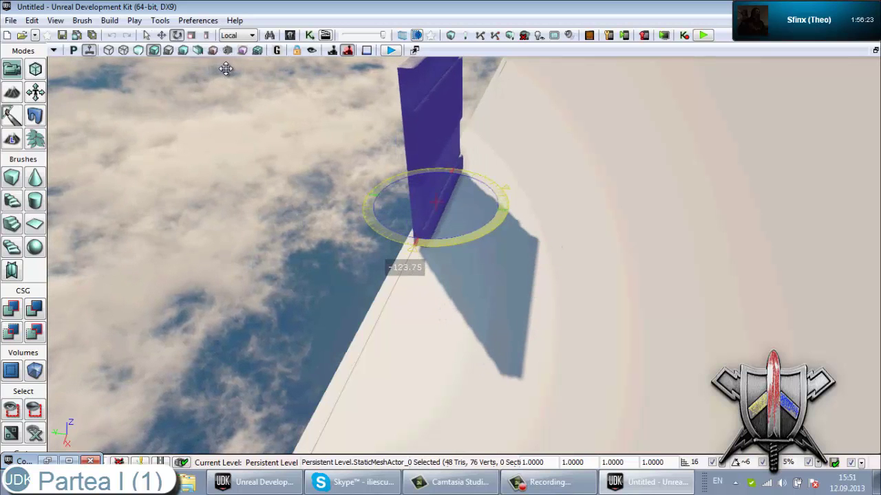
{"action": "right_click_drag", "start_coordinate": [593, 185], "coordinate": [458, 165]}
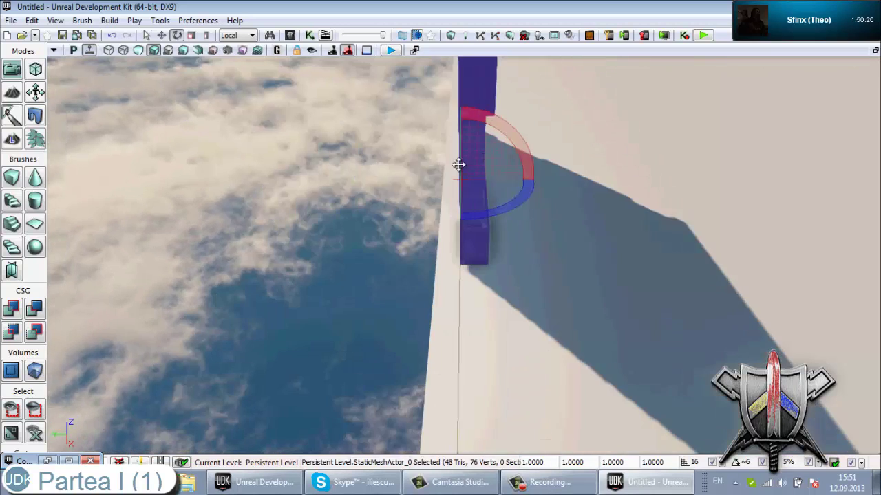
{"action": "left_click", "coordinate": [458, 165]}
{"action": "scroll", "coordinate": [551, 145], "scroll_direction": "up", "scroll_amount": 3}
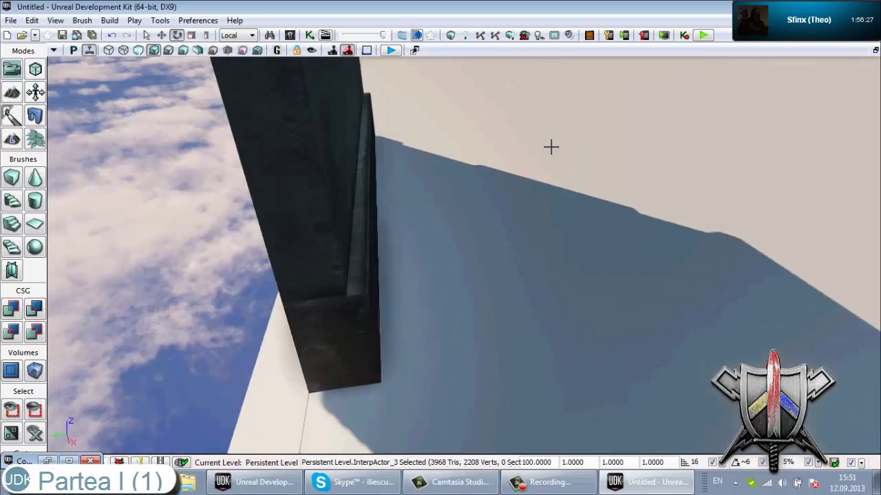
{"action": "scroll", "coordinate": [543, 220], "scroll_direction": "up", "scroll_amount": 2}
{"action": "scroll", "coordinate": [543, 219], "scroll_direction": "up", "scroll_amount": 1}
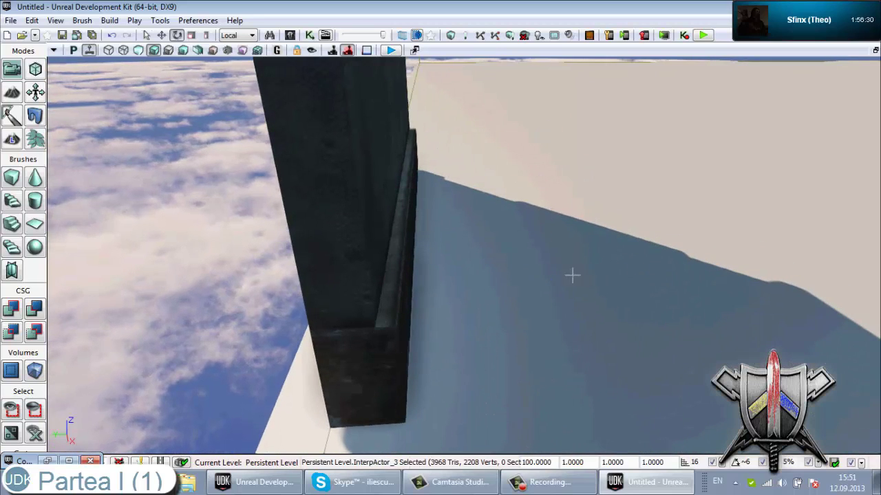
{"action": "mouse_move", "coordinate": [572, 276]}
{"action": "right_mouse_down"}
{"action": "mouse_move", "coordinate": [875, 101]}
{"action": "mouse_move", "coordinate": [243, 99]}
{"action": "mouse_move", "coordinate": [496, 180]}
{"action": "mouse_move", "coordinate": [431, 105]}
{"action": "right_mouse_up"}
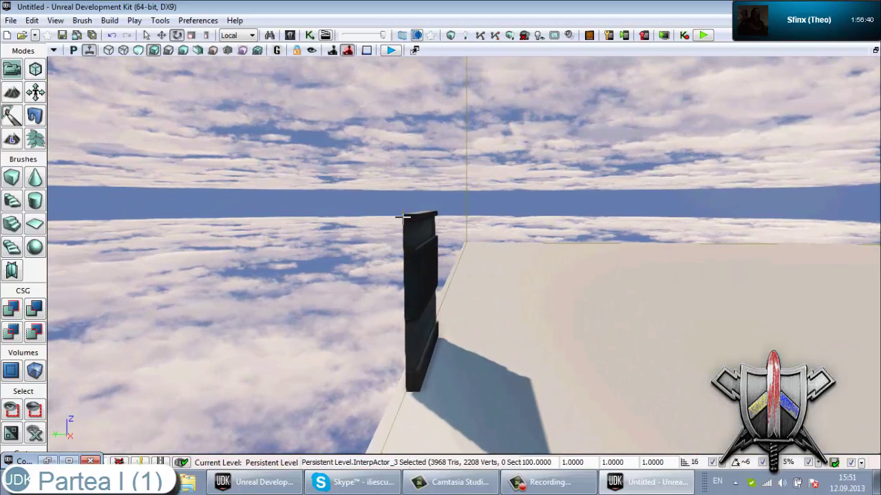
{"action": "mouse_move", "coordinate": [448, 255]}
{"action": "right_mouse_down"}
{"action": "mouse_move", "coordinate": [583, 204]}
{"action": "mouse_move", "coordinate": [689, 196]}
{"action": "right_mouse_up"}
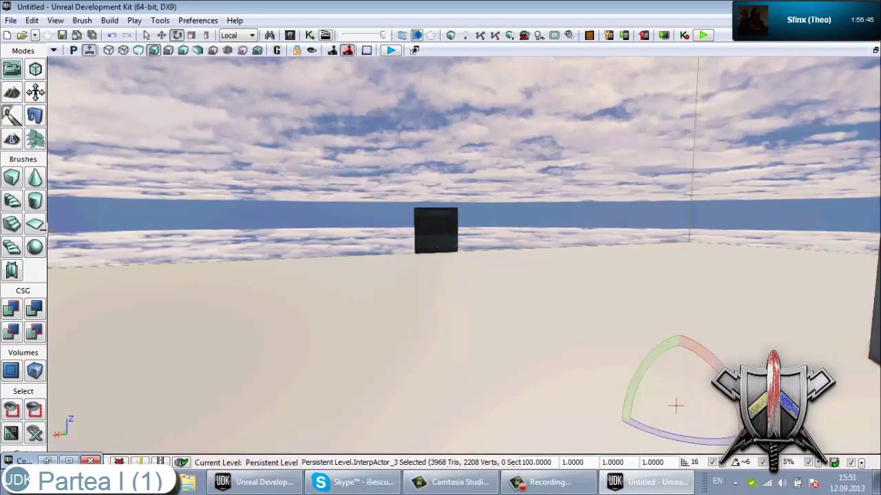
{"action": "mouse_move", "coordinate": [675, 406]}
{"action": "right_mouse_down"}
{"action": "mouse_move", "coordinate": [366, 268]}
{"action": "mouse_move", "coordinate": [549, 254]}
{"action": "mouse_move", "coordinate": [348, 254]}
{"action": "right_mouse_up"}
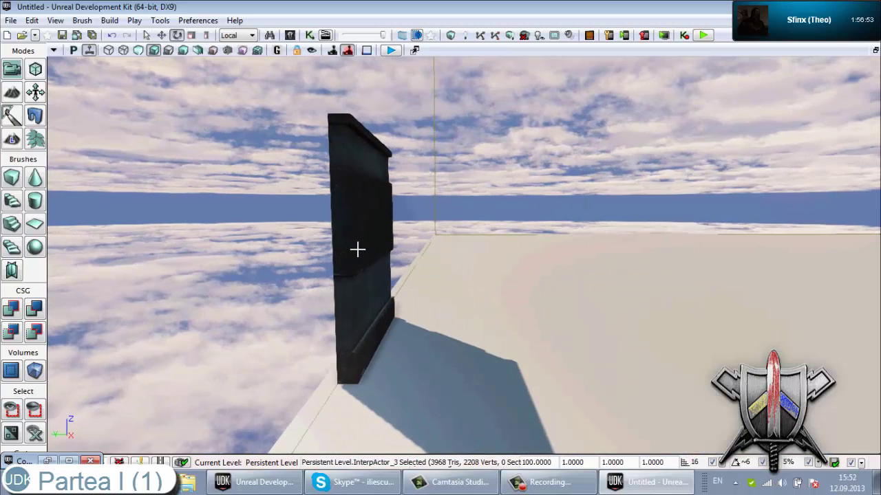
{"action": "left_click", "coordinate": [357, 250]}
{"action": "right_click_drag", "start_coordinate": [384, 225], "coordinate": [387, 305]}
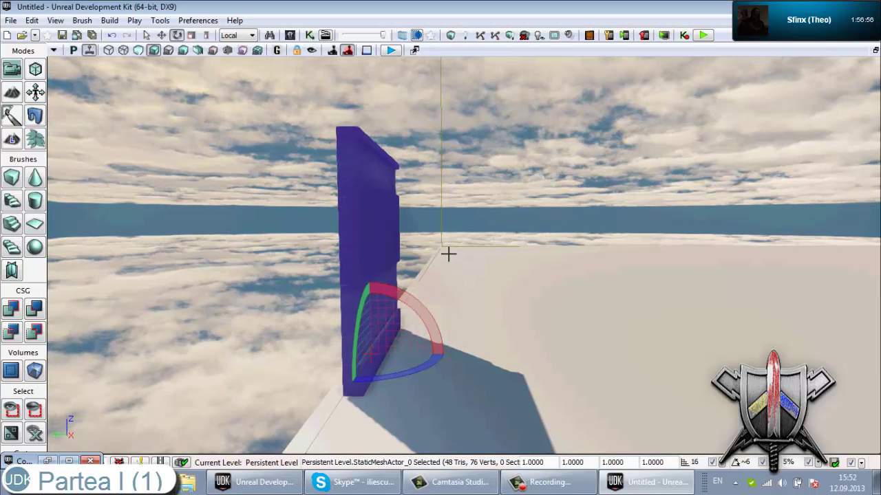
Scale the wall up uniformly to about 2.1435
{"action": "right_click_drag", "start_coordinate": [402, 244], "coordinate": [422, 410]}
{"action": "key", "text": "space"}
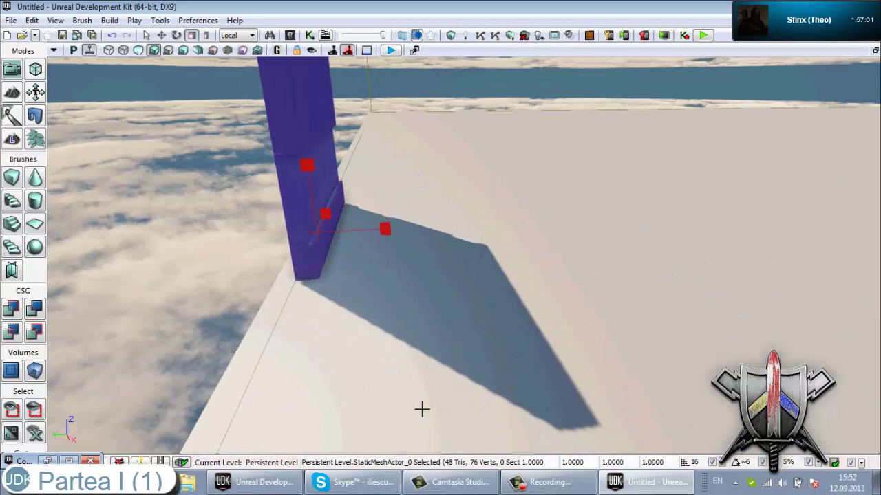
{"action": "mouse_move", "coordinate": [327, 209]}
{"action": "right_mouse_down"}
{"action": "mouse_move", "coordinate": [51, 90]}
{"action": "mouse_move", "coordinate": [429, 153]}
{"action": "right_mouse_up"}
{"action": "mouse_move", "coordinate": [429, 153]}
{"action": "left_mouse_down"}
{"action": "mouse_move", "coordinate": [227, 308]}
{"action": "mouse_move", "coordinate": [425, 158]}
{"action": "left_mouse_up"}
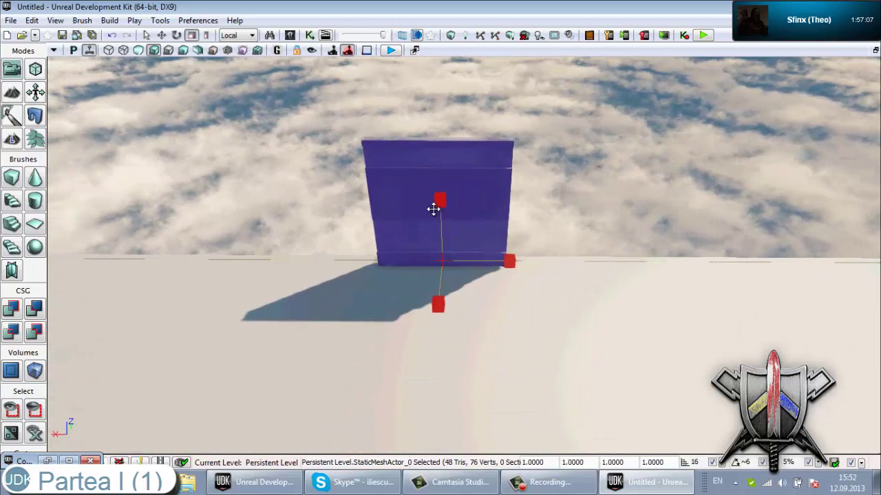
{"action": "mouse_move", "coordinate": [439, 201]}
{"action": "left_mouse_down"}
{"action": "mouse_move", "coordinate": [450, 56]}
{"action": "mouse_move", "coordinate": [507, 137]}
{"action": "left_mouse_up"}
{"action": "right_click_drag", "start_coordinate": [507, 137], "coordinate": [535, 55]}
{"action": "left_click_drag", "start_coordinate": [535, 55], "coordinate": [399, 277]}
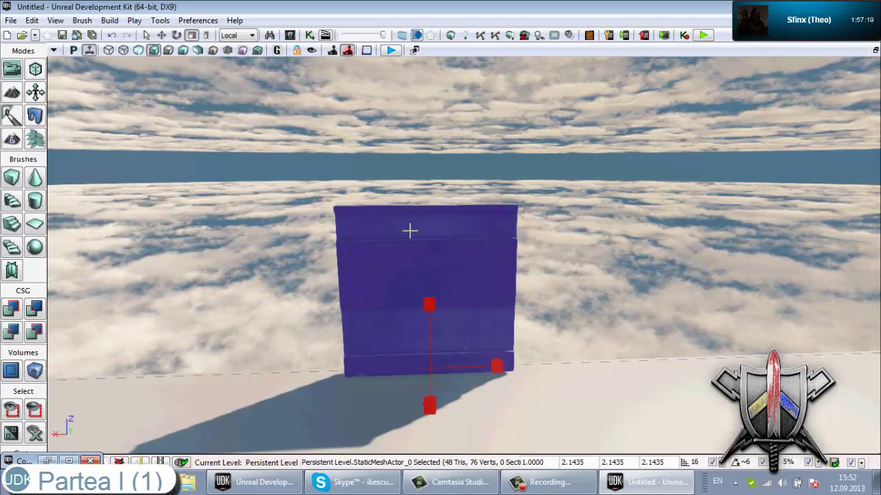
Stretch the wall non-uniformly to Z scale 3.8147 and Y scale 8.7765
{"action": "left_click", "coordinate": [207, 36]}
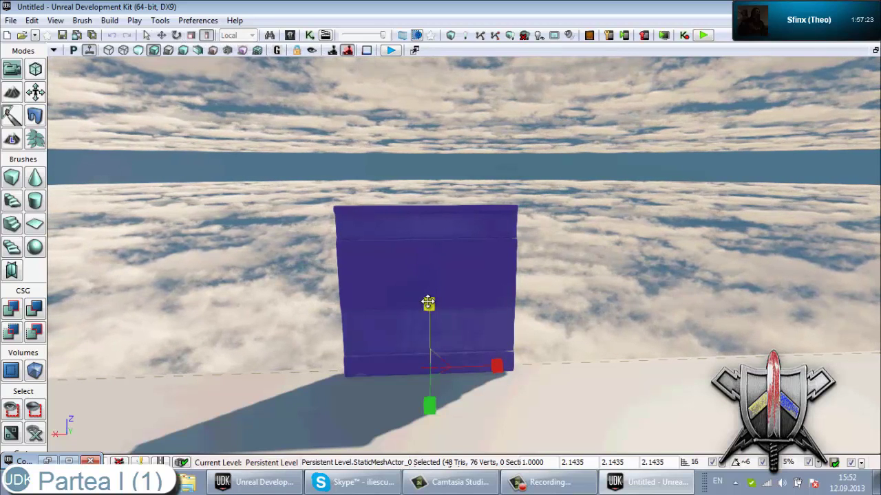
{"action": "left_click_drag", "start_coordinate": [426, 282], "coordinate": [423, 201]}
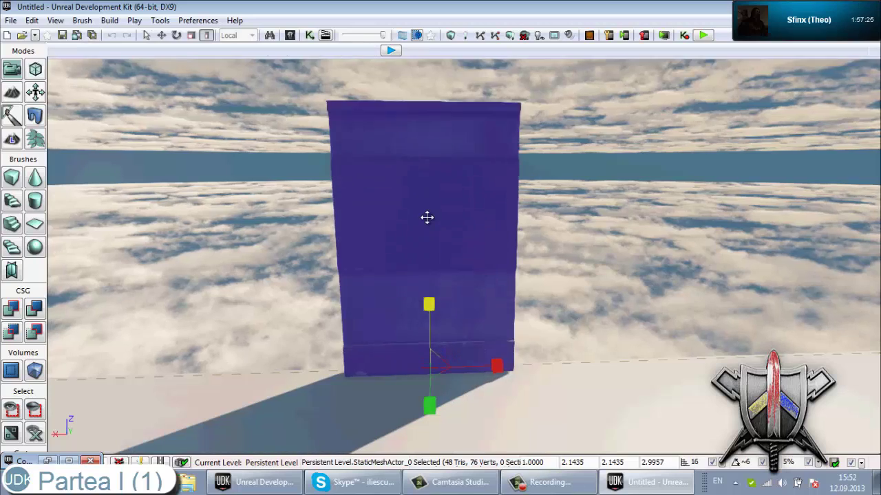
{"action": "mouse_move", "coordinate": [394, 226]}
{"action": "right_mouse_down"}
{"action": "mouse_move", "coordinate": [319, 317]}
{"action": "mouse_move", "coordinate": [505, 315]}
{"action": "mouse_move", "coordinate": [608, 335]}
{"action": "mouse_move", "coordinate": [446, 330]}
{"action": "mouse_move", "coordinate": [149, 285]}
{"action": "mouse_move", "coordinate": [424, 271]}
{"action": "right_mouse_up"}
{"action": "left_click_drag", "start_coordinate": [424, 271], "coordinate": [172, 310]}
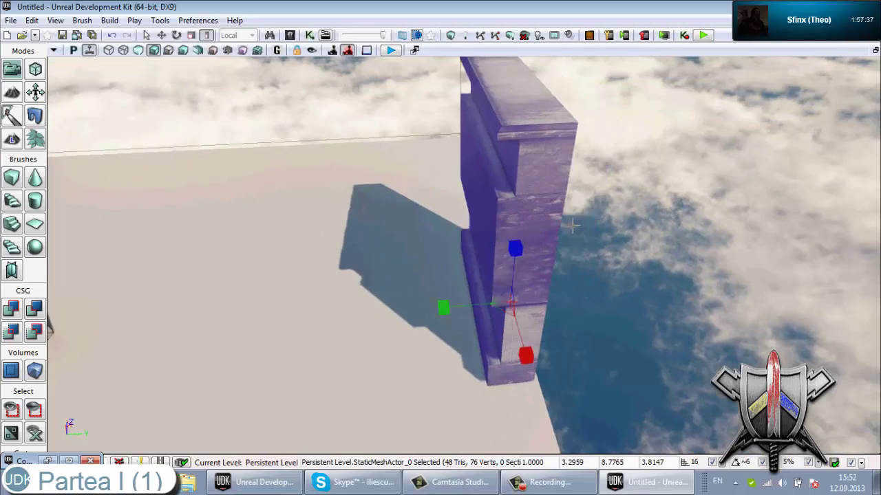
{"action": "mouse_move", "coordinate": [571, 224]}
{"action": "right_mouse_down"}
{"action": "mouse_move", "coordinate": [496, 112]}
{"action": "mouse_move", "coordinate": [556, 144]}
{"action": "mouse_move", "coordinate": [682, 167]}
{"action": "right_mouse_up"}
{"action": "mouse_move", "coordinate": [440, 247]}
{"action": "right_mouse_down"}
{"action": "mouse_move", "coordinate": [341, 229]}
{"action": "mouse_move", "coordinate": [305, 238]}
{"action": "mouse_move", "coordinate": [516, 204]}
{"action": "mouse_move", "coordinate": [639, 240]}
{"action": "mouse_move", "coordinate": [758, 198]}
{"action": "mouse_move", "coordinate": [597, 193]}
{"action": "mouse_move", "coordinate": [503, 169]}
{"action": "mouse_move", "coordinate": [491, 180]}
{"action": "right_mouse_up"}
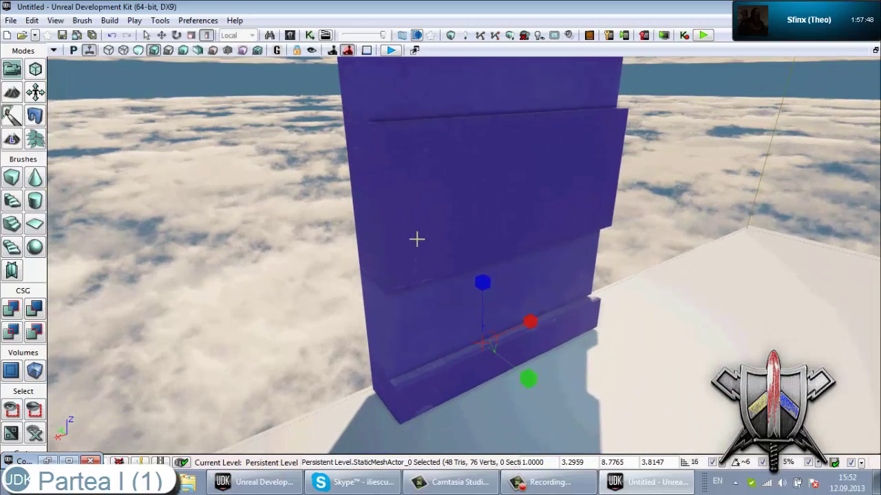
{"action": "right_click_drag", "start_coordinate": [417, 239], "coordinate": [173, 197]}
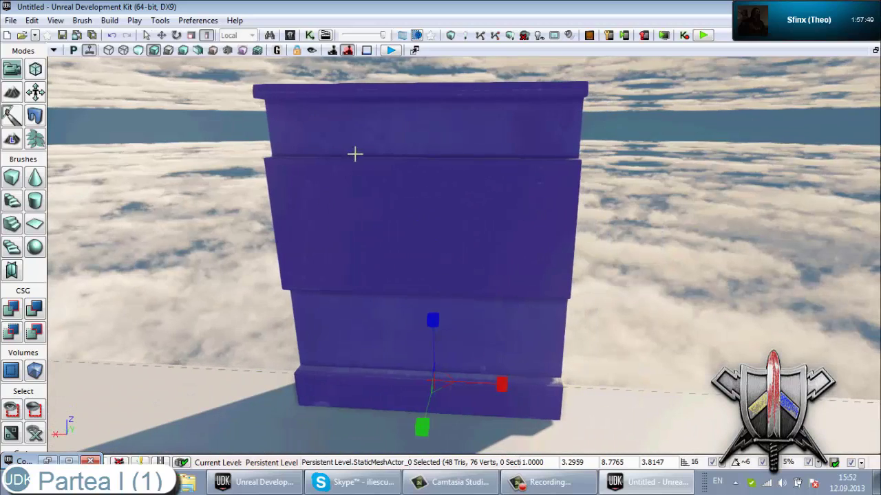
{"action": "mouse_move", "coordinate": [471, 301]}
{"action": "right_mouse_down"}
{"action": "mouse_move", "coordinate": [365, 240]}
{"action": "mouse_move", "coordinate": [143, 241]}
{"action": "mouse_move", "coordinate": [232, 281]}
{"action": "mouse_move", "coordinate": [385, 256]}
{"action": "mouse_move", "coordinate": [425, 238]}
{"action": "mouse_move", "coordinate": [747, 265]}
{"action": "mouse_move", "coordinate": [860, 255]}
{"action": "mouse_move", "coordinate": [301, 139]}
{"action": "right_mouse_up"}
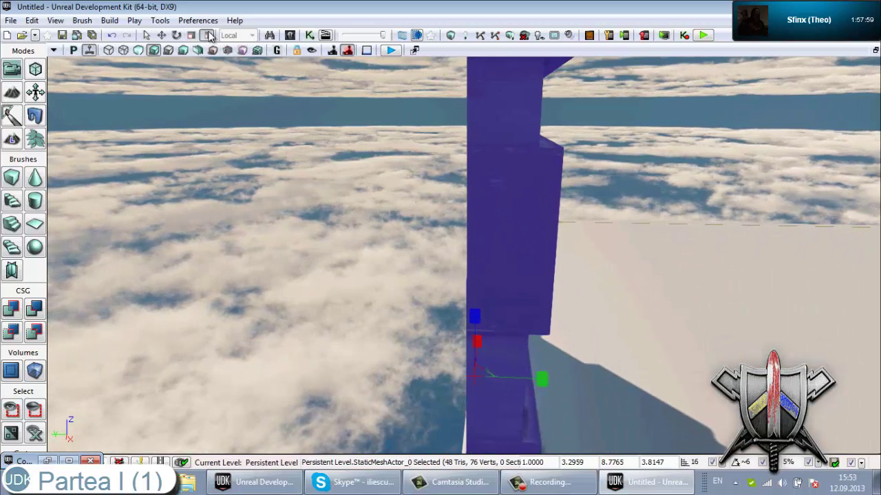
Cycle through the selection, move and rotate widgets while orbiting around the wall
{"action": "left_click", "coordinate": [148, 37]}
{"action": "right_click_drag", "start_coordinate": [436, 197], "coordinate": [586, 189]}
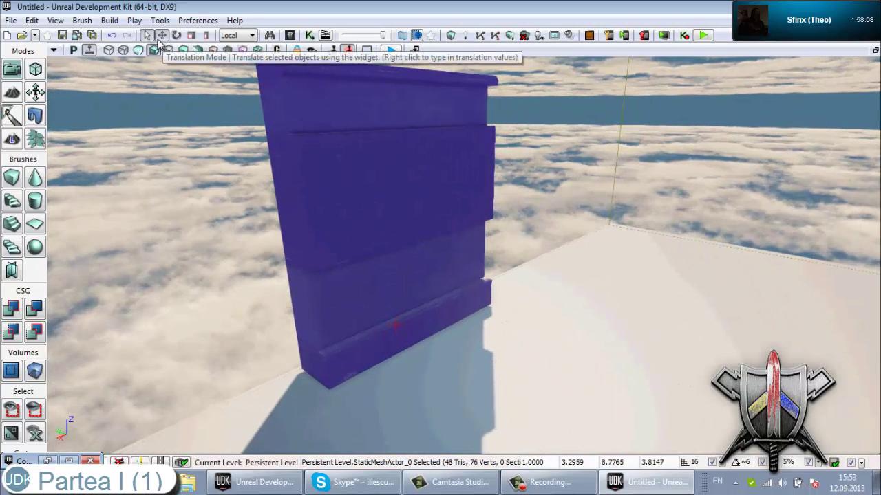
{"action": "left_click", "coordinate": [162, 35]}
{"action": "mouse_move", "coordinate": [362, 197]}
{"action": "right_mouse_down"}
{"action": "mouse_move", "coordinate": [180, 268]}
{"action": "mouse_move", "coordinate": [574, 344]}
{"action": "right_mouse_up"}
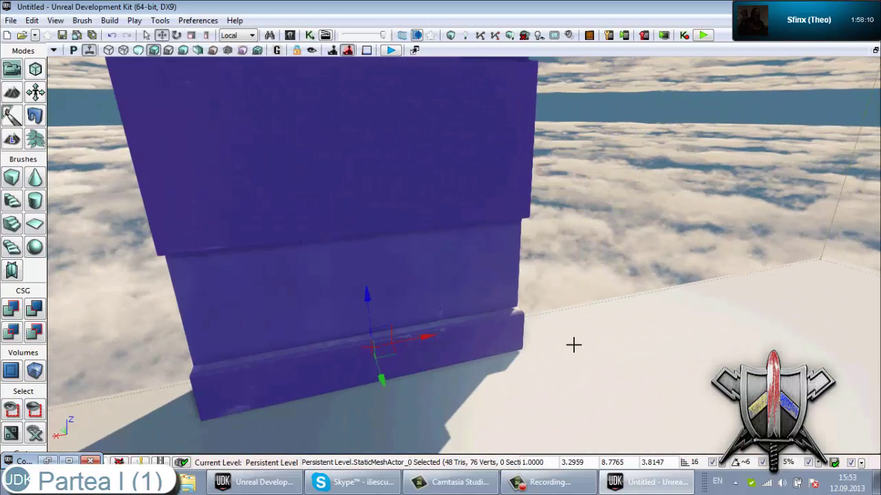
{"action": "left_click", "coordinate": [177, 36]}
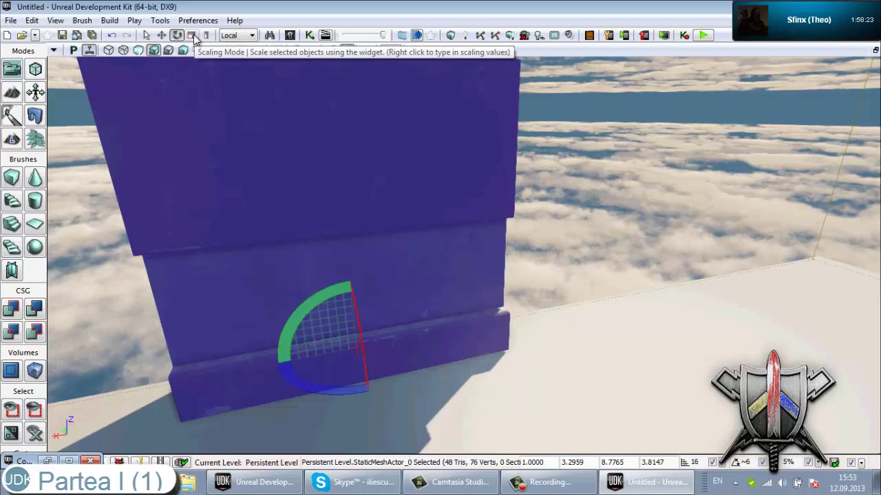
Switch the wall to non-uniform scaling and orbit to view its side
{"action": "left_click", "coordinate": [193, 36]}
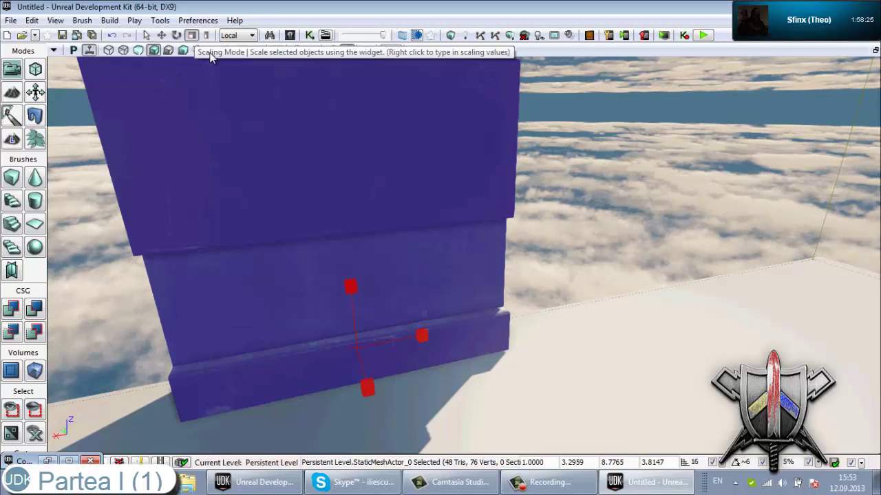
{"action": "mouse_move", "coordinate": [328, 222]}
{"action": "left_mouse_down"}
{"action": "mouse_move", "coordinate": [46, 205]}
{"action": "mouse_move", "coordinate": [273, 92]}
{"action": "left_mouse_up"}
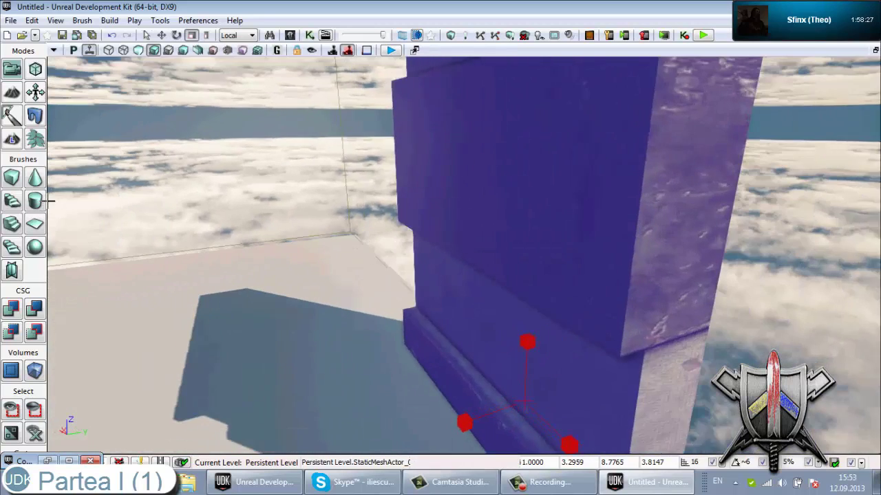
{"action": "left_click", "coordinate": [208, 36]}
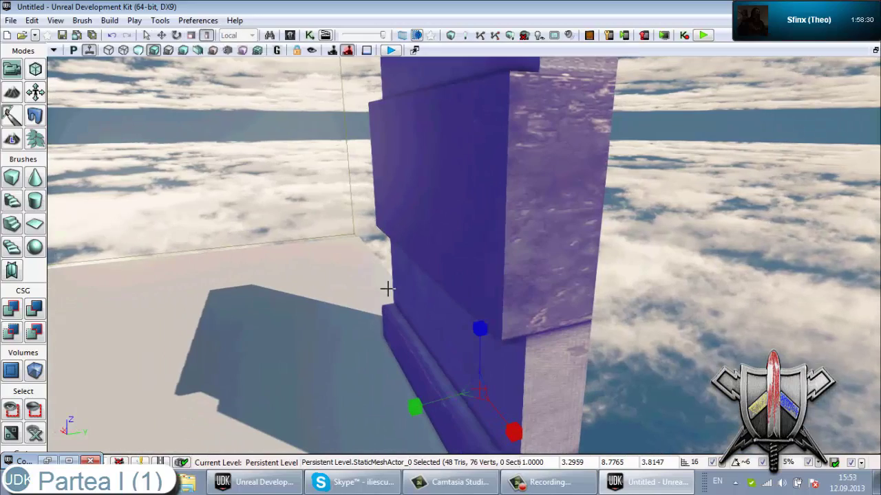
{"action": "mouse_move", "coordinate": [388, 288]}
{"action": "left_mouse_down"}
{"action": "mouse_move", "coordinate": [761, 304]}
{"action": "mouse_move", "coordinate": [568, 296]}
{"action": "mouse_move", "coordinate": [106, 225]}
{"action": "mouse_move", "coordinate": [286, 157]}
{"action": "left_mouse_up"}
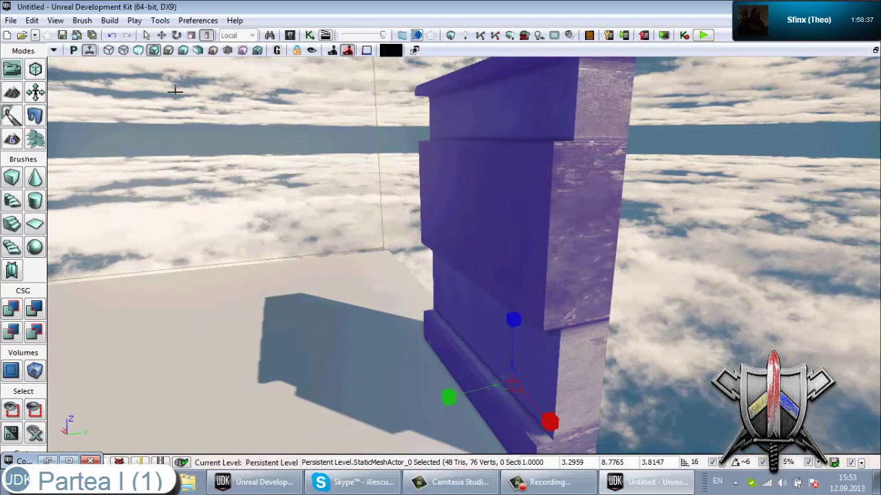
{"action": "left_click_drag", "start_coordinate": [389, 197], "coordinate": [449, 239]}
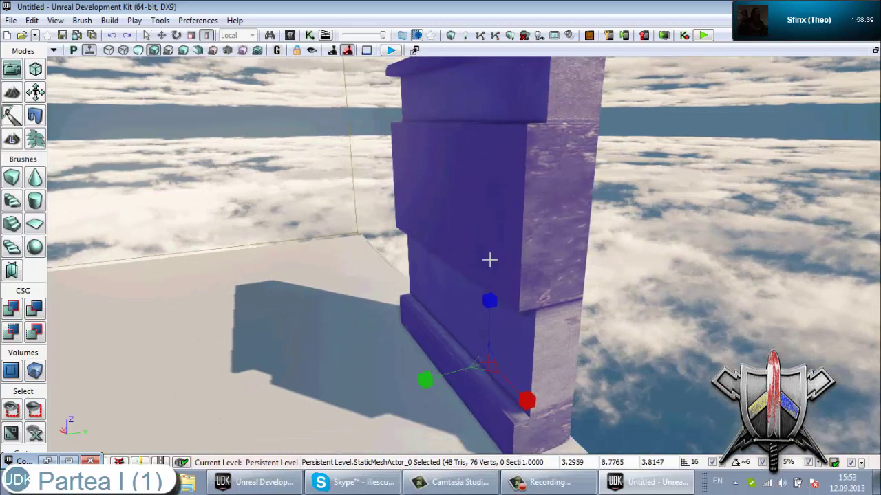
Undo the last wall scale change and orbit the view toward the decal cube
{"action": "key", "text": "ctrl+z"}
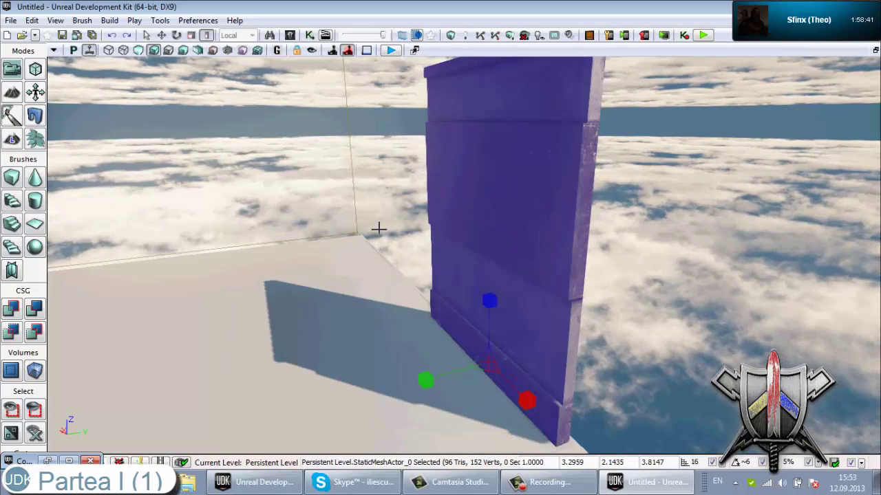
{"action": "mouse_move", "coordinate": [379, 229]}
{"action": "left_mouse_down"}
{"action": "mouse_move", "coordinate": [432, 197]}
{"action": "mouse_move", "coordinate": [609, 175]}
{"action": "mouse_move", "coordinate": [342, 164]}
{"action": "left_mouse_up"}
{"action": "mouse_move", "coordinate": [151, 185]}
{"action": "right_mouse_down"}
{"action": "mouse_move", "coordinate": [429, 198]}
{"action": "mouse_move", "coordinate": [575, 230]}
{"action": "mouse_move", "coordinate": [668, 115]}
{"action": "mouse_move", "coordinate": [96, 64]}
{"action": "right_mouse_up"}
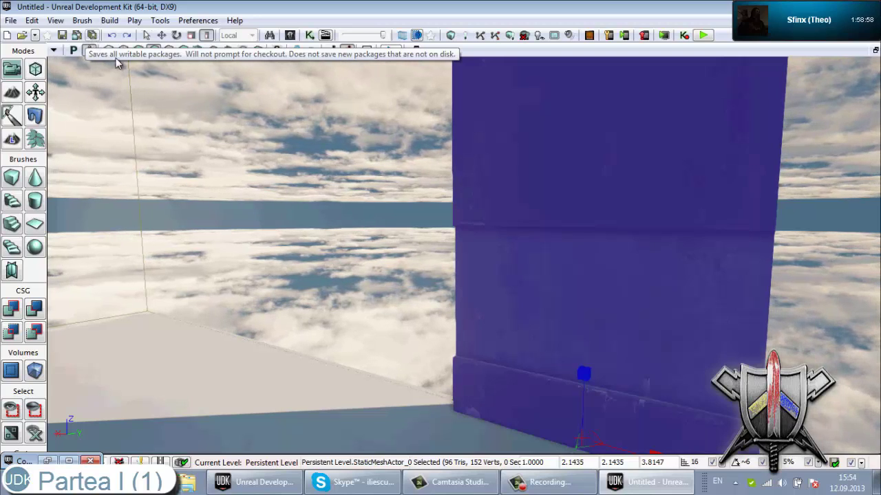
{"action": "mouse_move", "coordinate": [250, 193]}
{"action": "right_mouse_down"}
{"action": "mouse_move", "coordinate": [98, 245]}
{"action": "mouse_move", "coordinate": [455, 296]}
{"action": "mouse_move", "coordinate": [310, 191]}
{"action": "mouse_move", "coordinate": [766, 79]}
{"action": "mouse_move", "coordinate": [250, 217]}
{"action": "mouse_move", "coordinate": [440, 202]}
{"action": "right_mouse_up"}
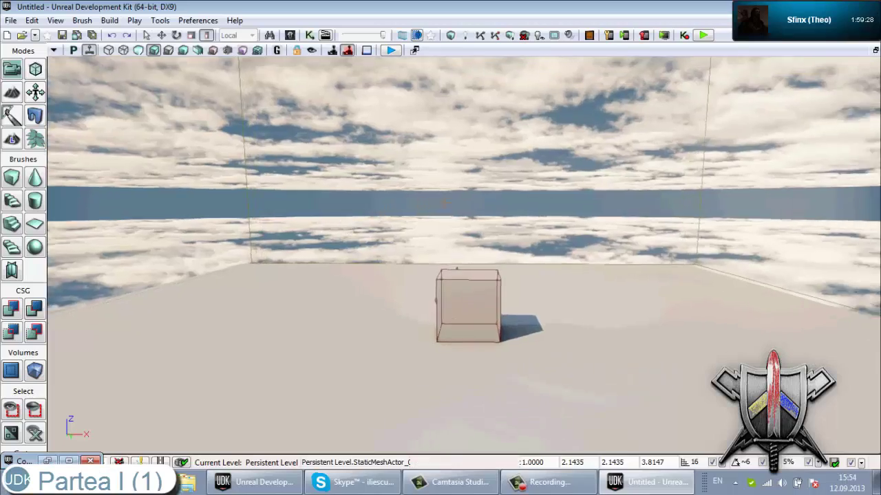
{"action": "right_click_drag", "start_coordinate": [443, 203], "coordinate": [875, 255]}
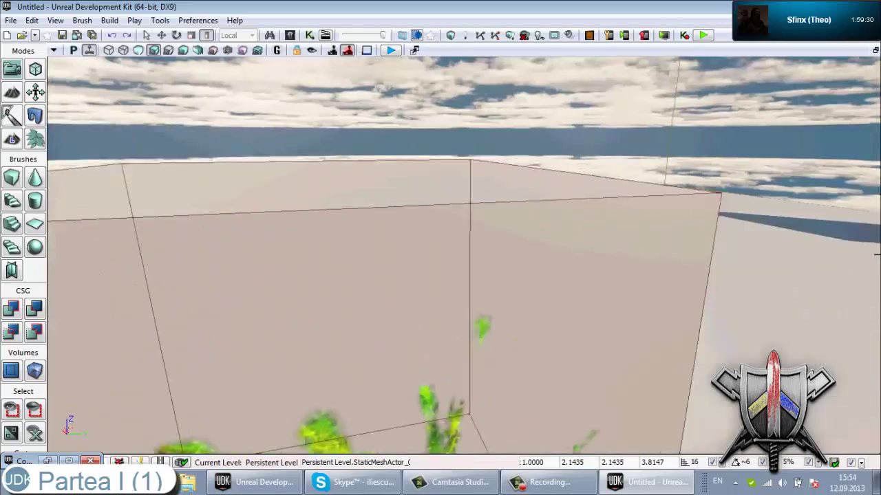
{"action": "left_click_drag", "start_coordinate": [875, 254], "coordinate": [757, 344]}
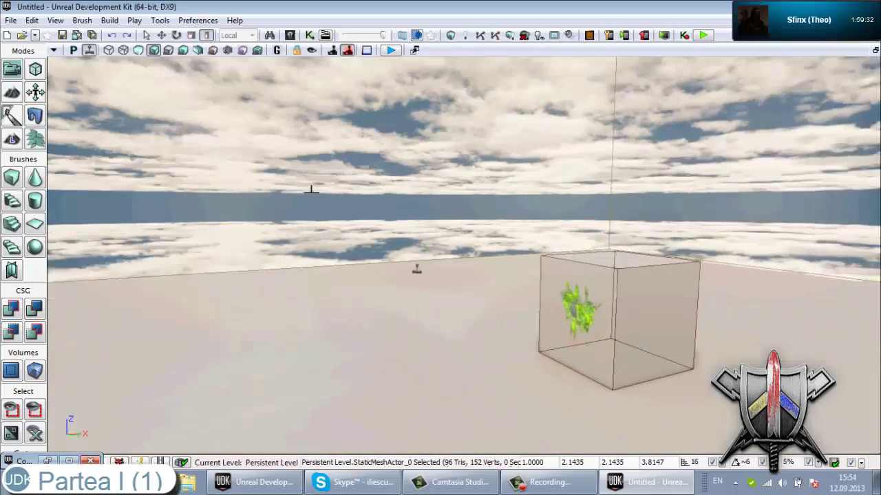
Orbit back to the tall wall's broad face and restore the four-viewport layout
{"action": "mouse_move", "coordinate": [311, 189]}
{"action": "right_mouse_down"}
{"action": "mouse_move", "coordinate": [878, 179]}
{"action": "mouse_move", "coordinate": [823, 145]}
{"action": "right_mouse_up"}
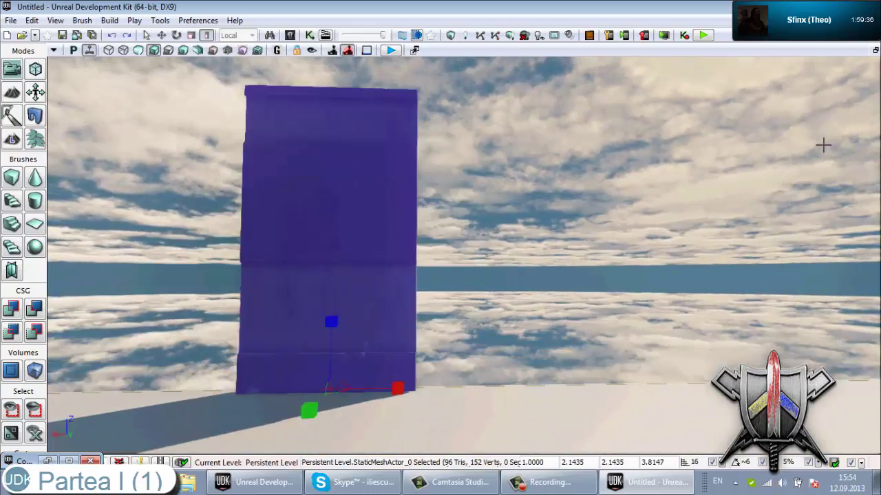
{"action": "mouse_move", "coordinate": [823, 144]}
{"action": "left_mouse_down"}
{"action": "mouse_move", "coordinate": [50, 113]}
{"action": "mouse_move", "coordinate": [224, 226]}
{"action": "left_mouse_up"}
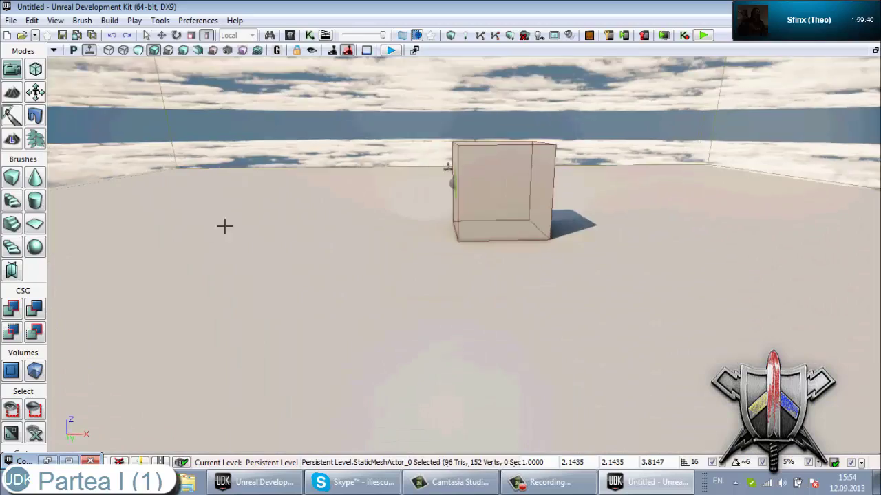
{"action": "mouse_move", "coordinate": [225, 226]}
{"action": "right_mouse_down"}
{"action": "mouse_move", "coordinate": [843, 111]}
{"action": "mouse_move", "coordinate": [521, 193]}
{"action": "right_mouse_up"}
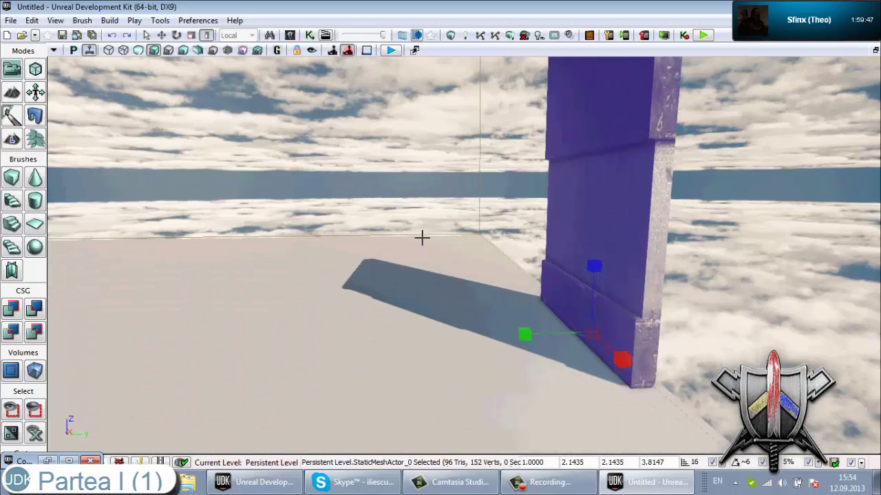
{"action": "right_click_drag", "start_coordinate": [368, 247], "coordinate": [419, 236]}
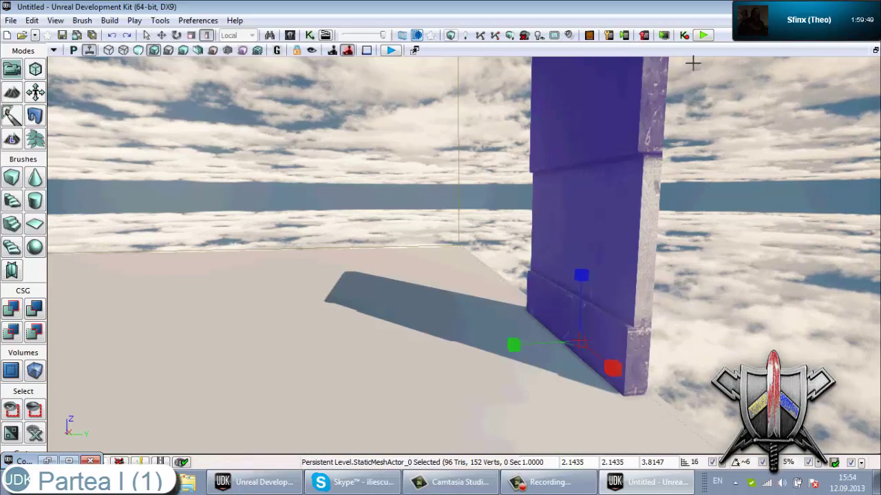
{"action": "left_click", "coordinate": [875, 53]}
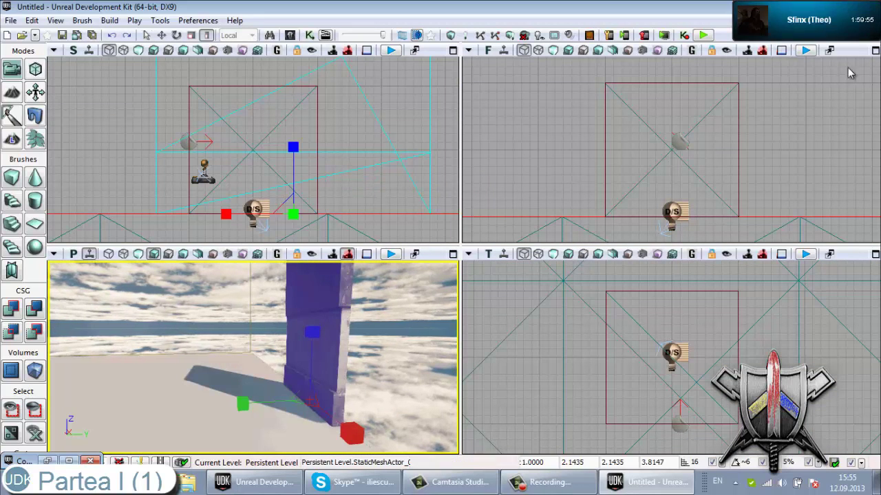
Toggle the Front view maximized and back, then maximize the Perspective view
{"action": "left_click", "coordinate": [875, 51]}
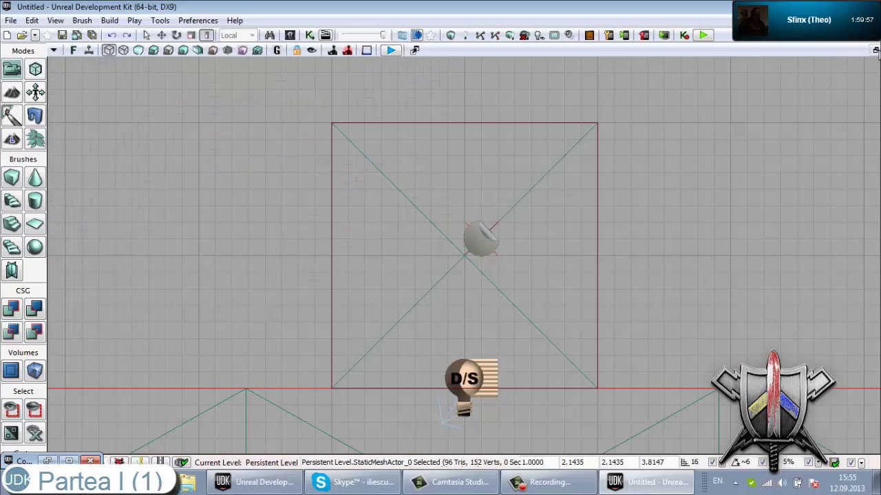
{"action": "left_click", "coordinate": [875, 51]}
{"action": "left_click", "coordinate": [452, 251]}
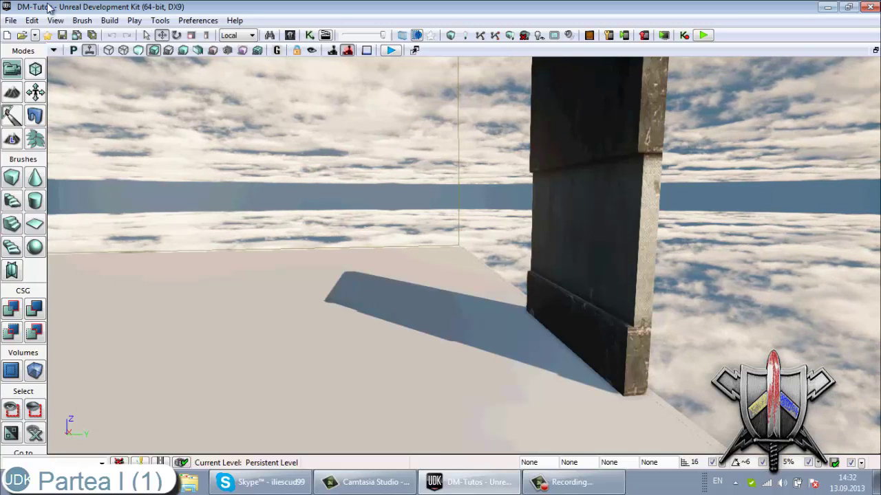
Choose Save As from the File menu, proposing DM-Tutos in the UT3 maps folder
{"action": "left_click", "coordinate": [11, 20]}
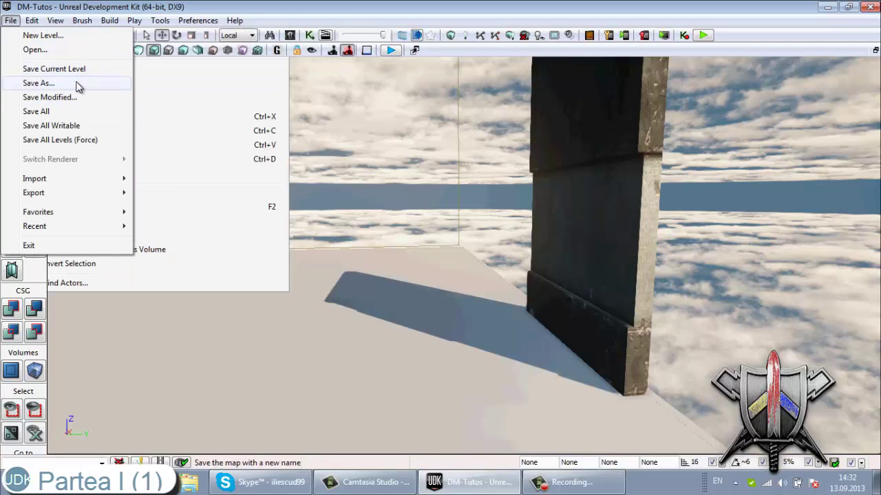
{"action": "left_click", "coordinate": [77, 86]}
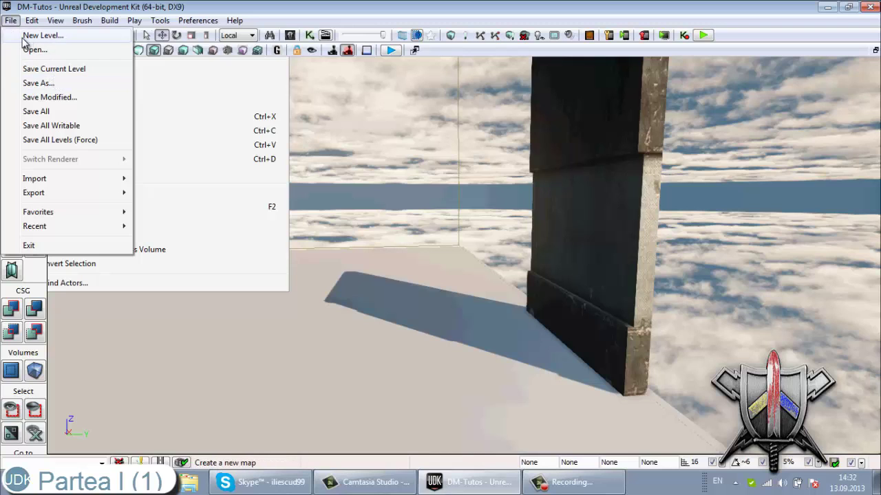
{"action": "left_click", "coordinate": [40, 83]}
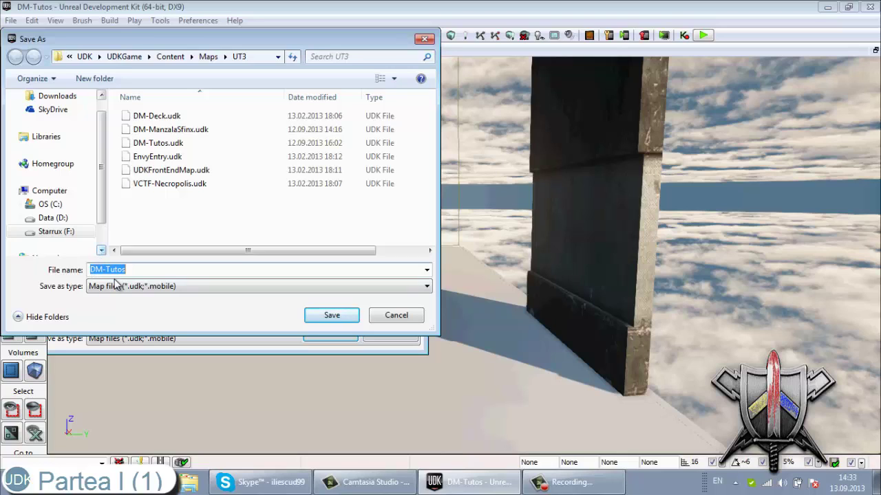
Replace DM-Tutos with 'VCTF-Sfinxul de pe muntele Manzala' as the map name and save
{"action": "left_click", "coordinate": [132, 270]}
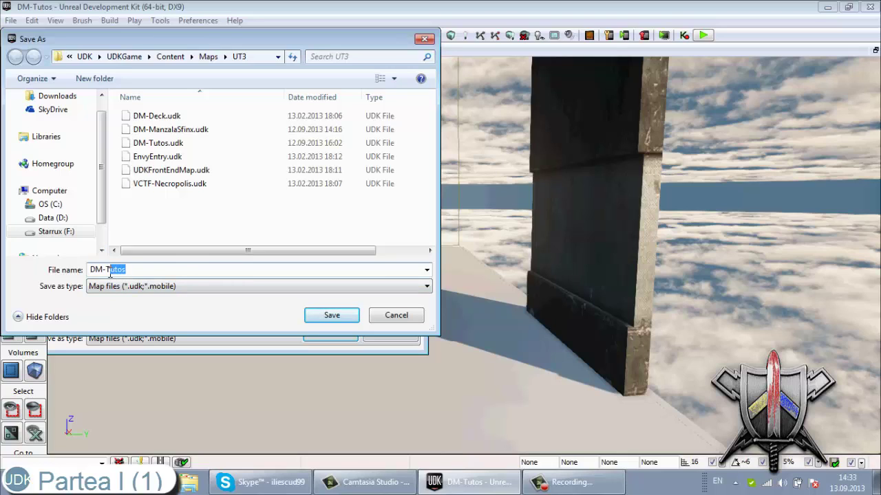
{"action": "key", "text": "BackSpace"}
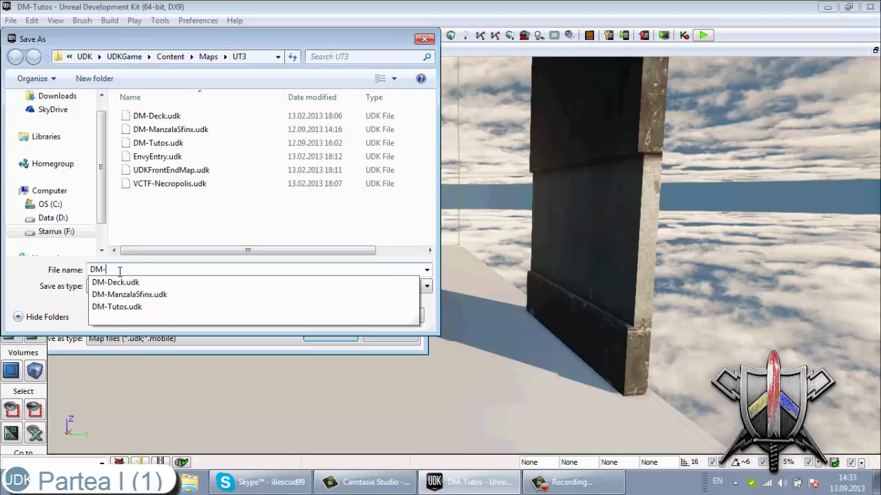
{"action": "key", "text": "BackSpace"}
{"action": "key", "text": "BackSpace"}
{"action": "key", "text": "BackSpace"}
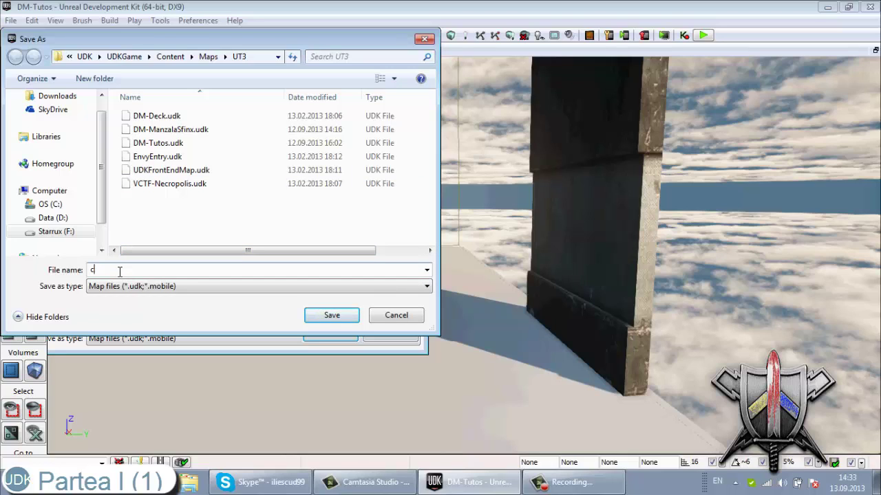
{"action": "type", "text": "Vc"}
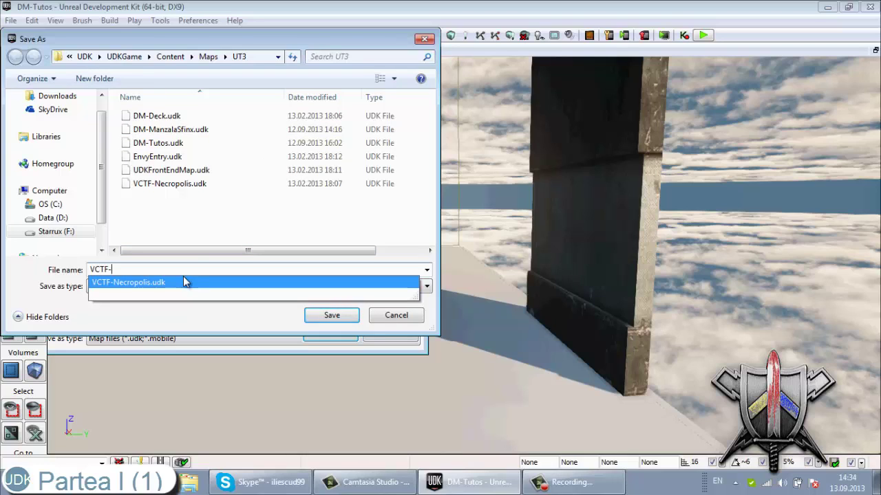
{"action": "type", "text": "Sfinx"}
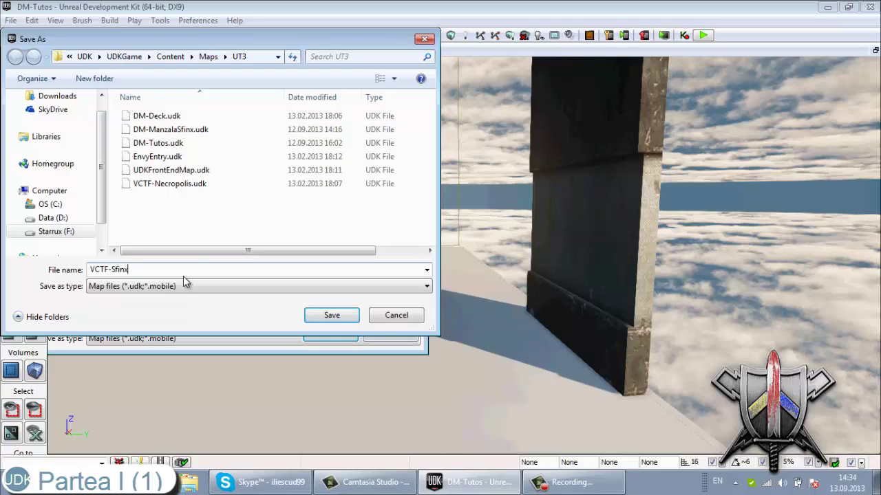
{"action": "type", "text": "ul de"}
{"action": "type", "text": " pe "}
{"action": "type", "text": "muntele  Manzala"}
{"action": "left_click", "coordinate": [348, 318]}
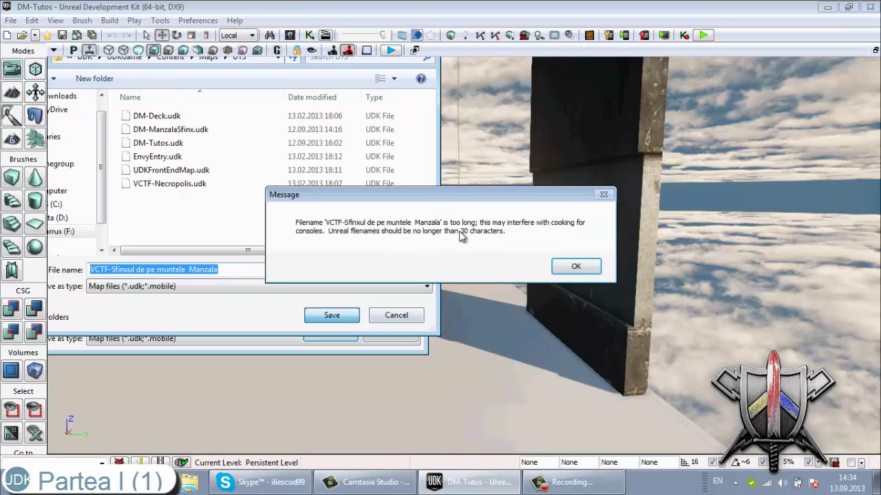
Dismiss the name-too-long warning, save as VCTF-SfinxuldepemunteleManzala, and close UDK
{"action": "left_click", "coordinate": [565, 268]}
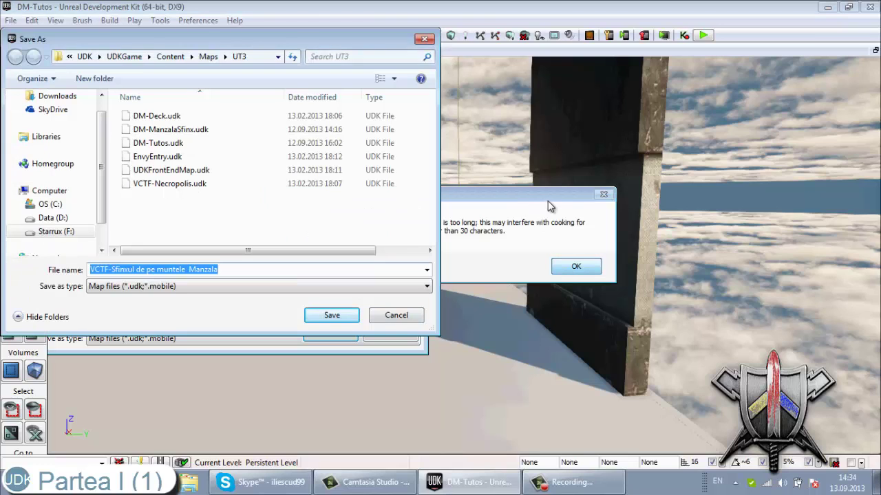
{"action": "left_click", "coordinate": [195, 269]}
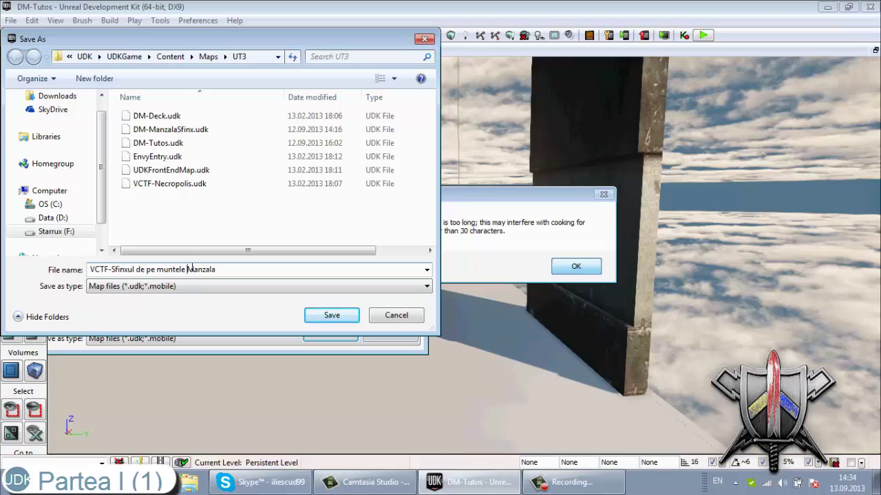
{"action": "key", "text": "BackSpace"}
{"action": "key", "text": "BackSpace"}
{"action": "key", "text": "BackSpace"}
{"action": "left_click", "coordinate": [332, 316]}
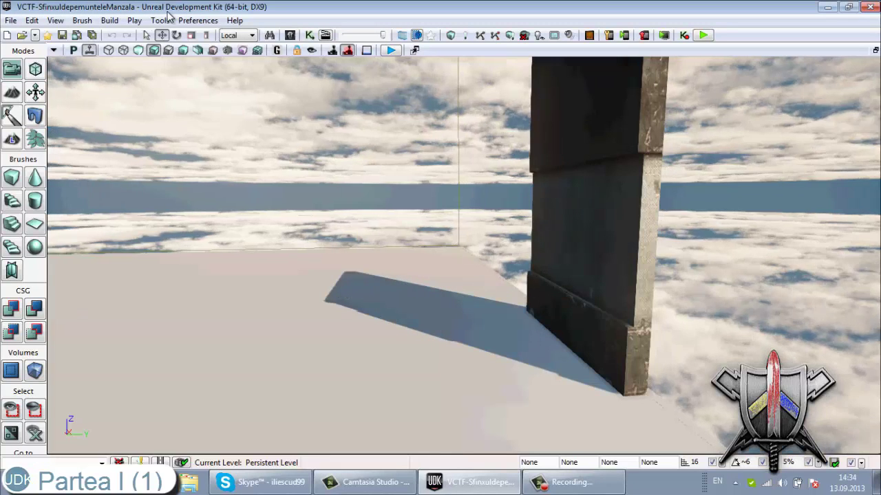
{"action": "left_click", "coordinate": [868, 10]}
Launch UDK Game from the Start menu search and minimize Skype
{"action": "key", "text": "super"}
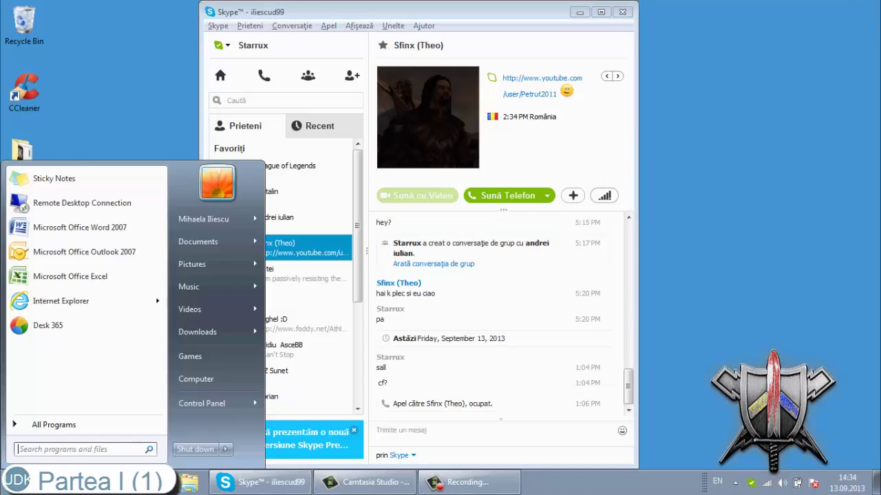
{"action": "type", "text": "udk"}
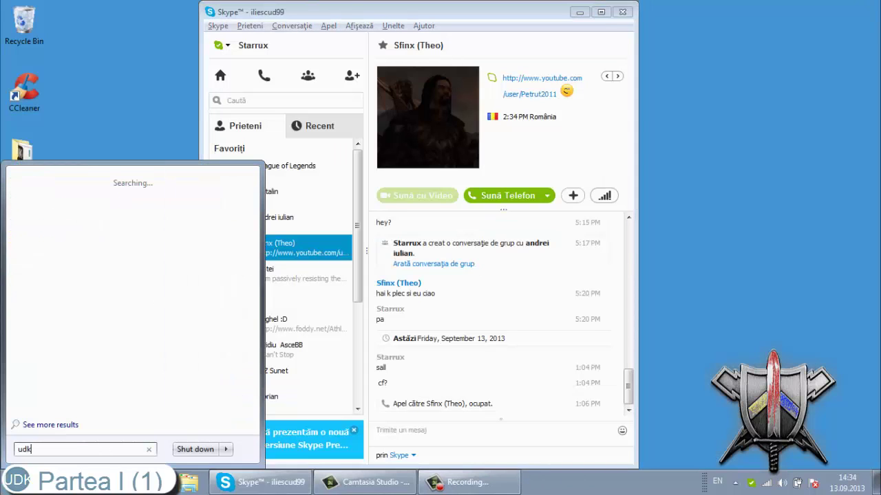
{"action": "left_click", "coordinate": [55, 210]}
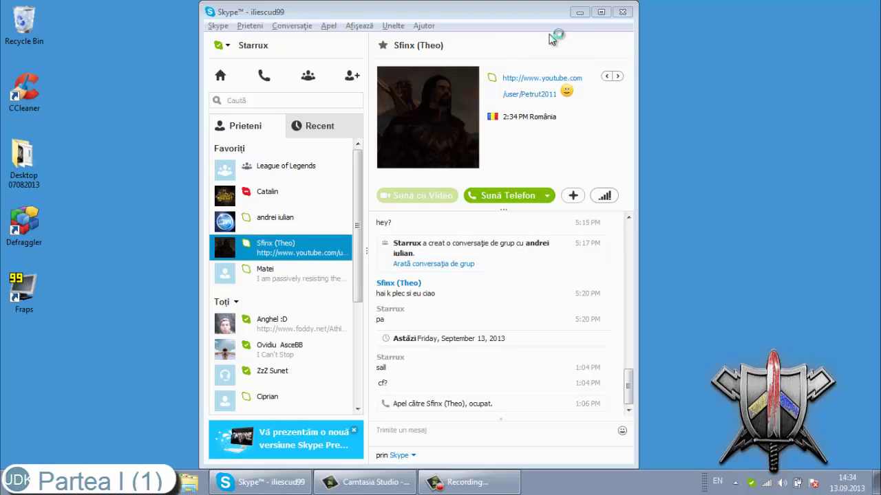
{"action": "left_click", "coordinate": [582, 12]}
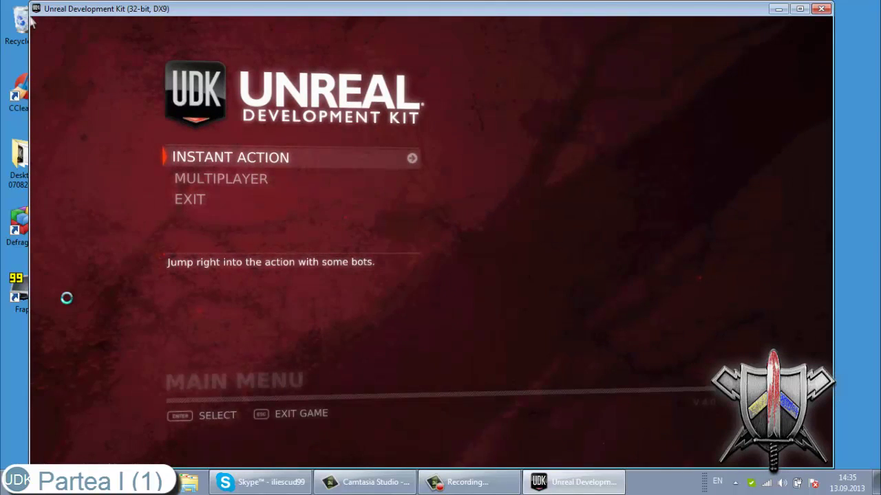
Open Instant Action and set the game mode to Capture the Flag
{"action": "key", "text": "alt+Tab"}
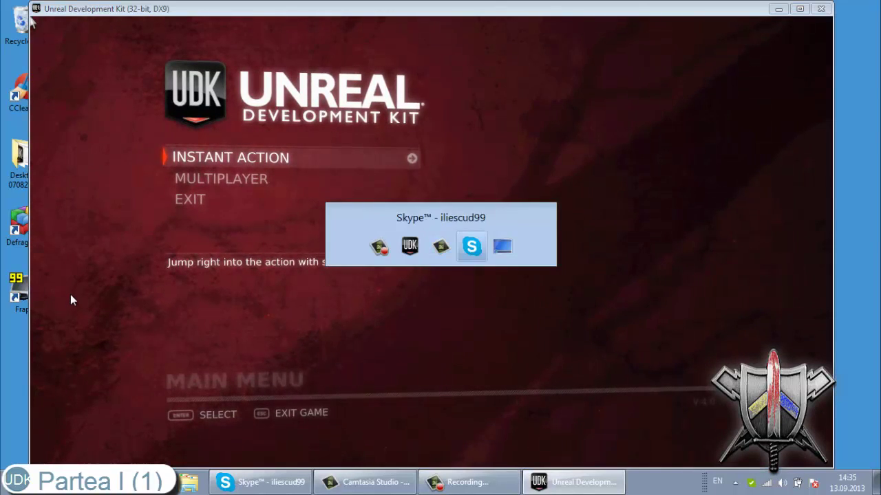
{"action": "left_click", "coordinate": [261, 162]}
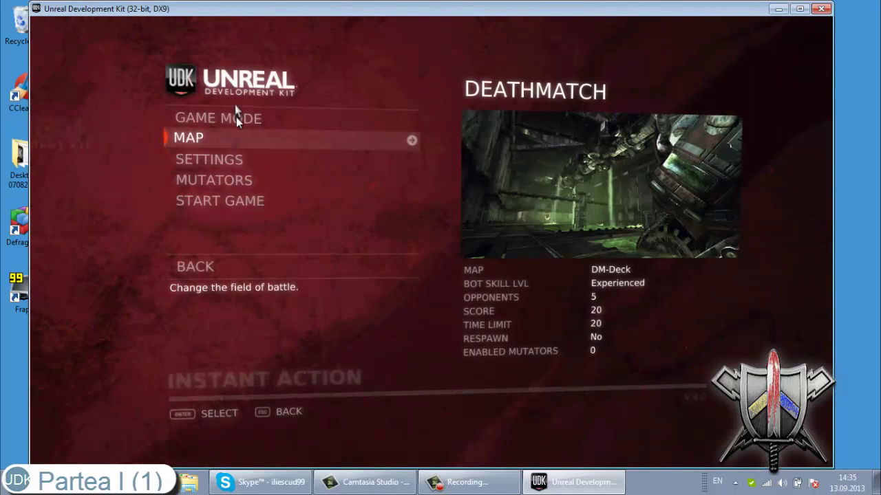
{"action": "left_click", "coordinate": [230, 140]}
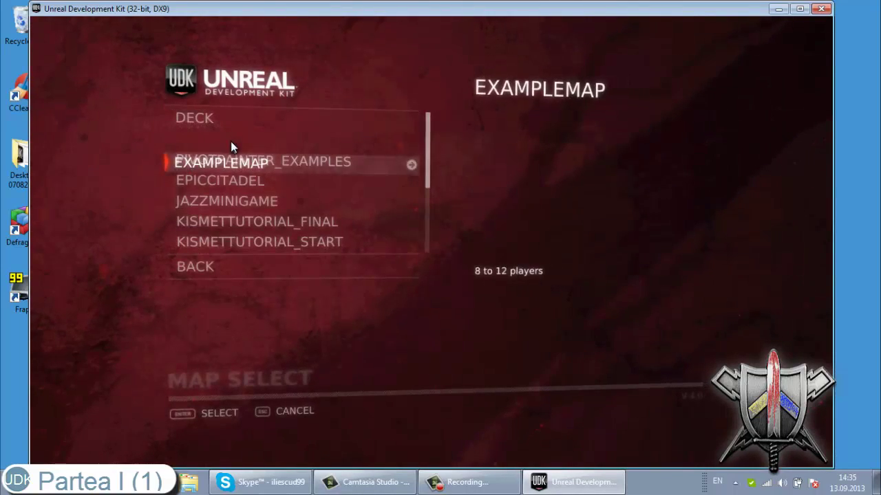
{"action": "left_click", "coordinate": [193, 273]}
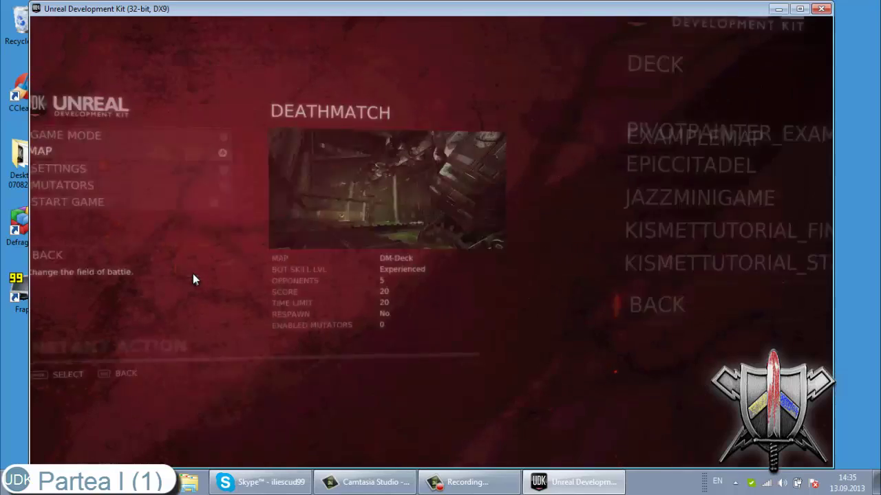
{"action": "left_click", "coordinate": [199, 119]}
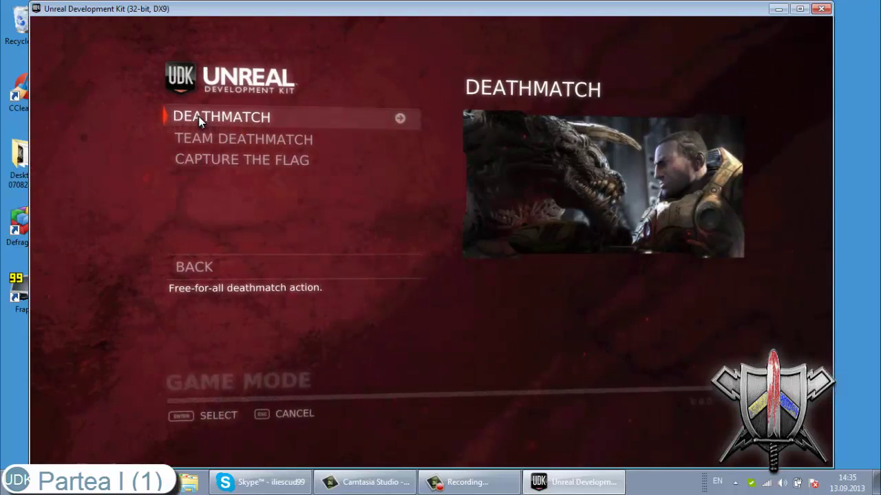
{"action": "left_click", "coordinate": [199, 119]}
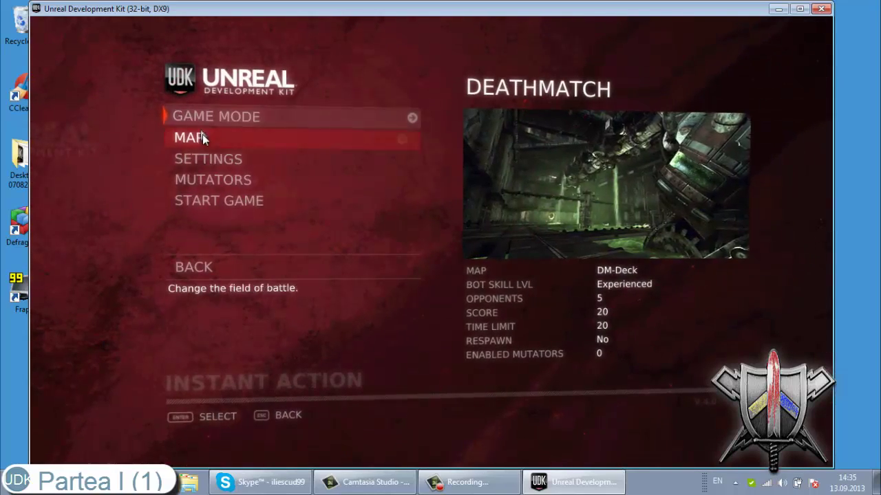
{"action": "left_click", "coordinate": [210, 123]}
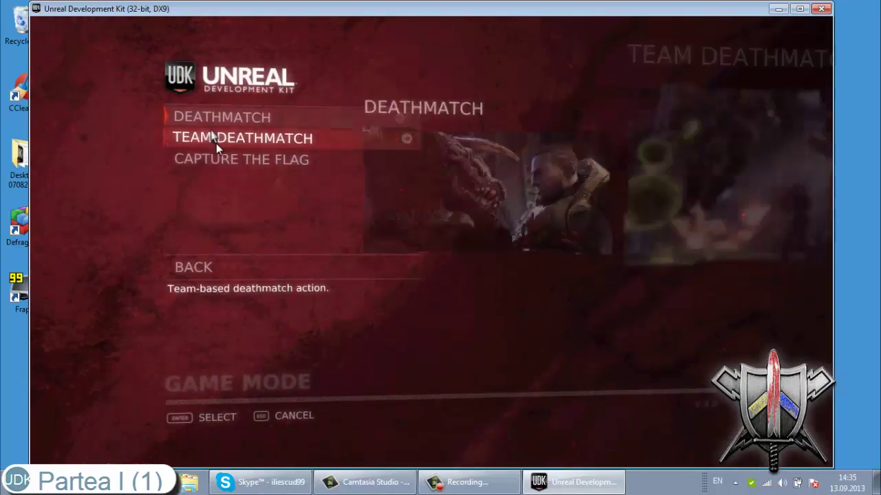
{"action": "left_click", "coordinate": [219, 156]}
Pick the custom SfinxuldepemunteleManzala map and start the match
{"action": "left_click", "coordinate": [223, 143]}
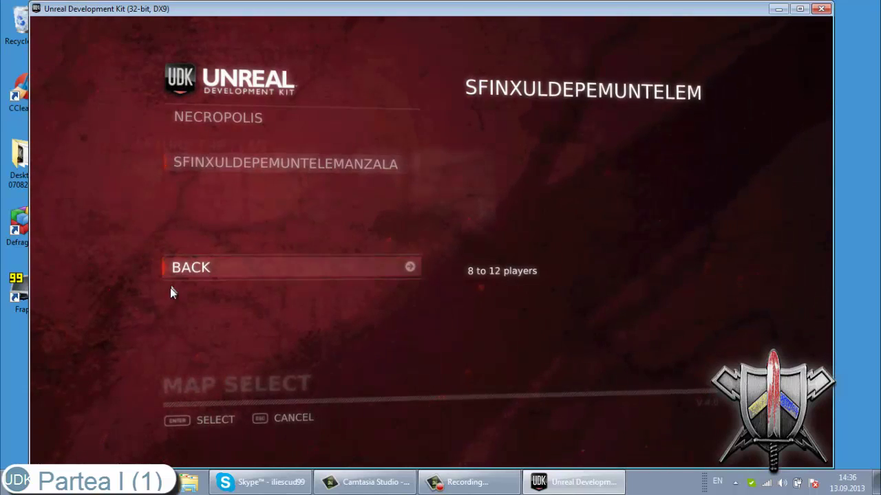
{"action": "left_click", "coordinate": [198, 272]}
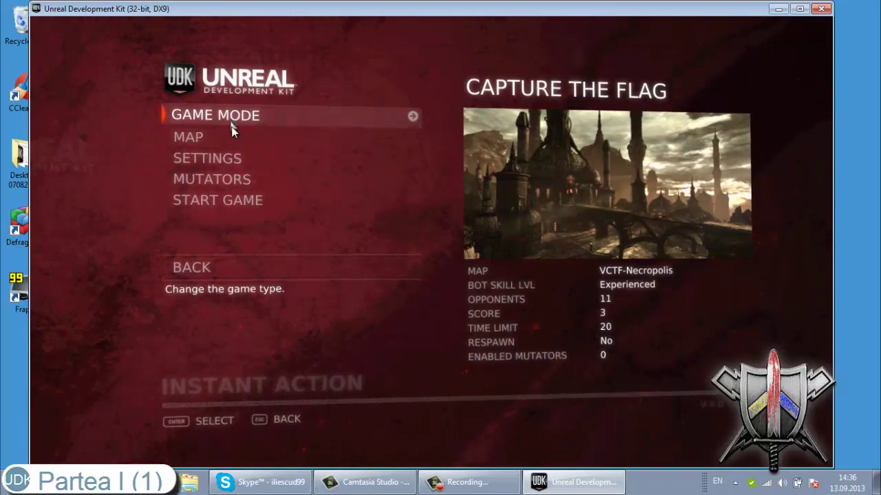
{"action": "left_click", "coordinate": [233, 138]}
{"action": "left_click", "coordinate": [239, 160]}
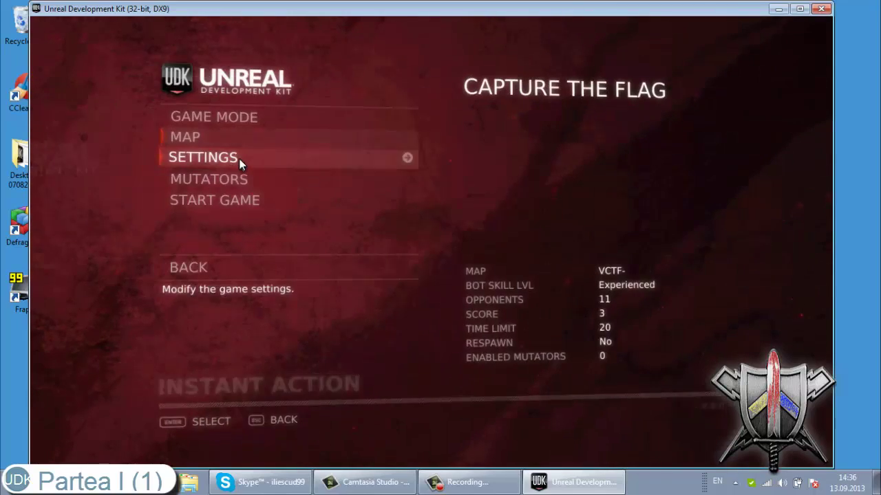
{"action": "left_click", "coordinate": [236, 199]}
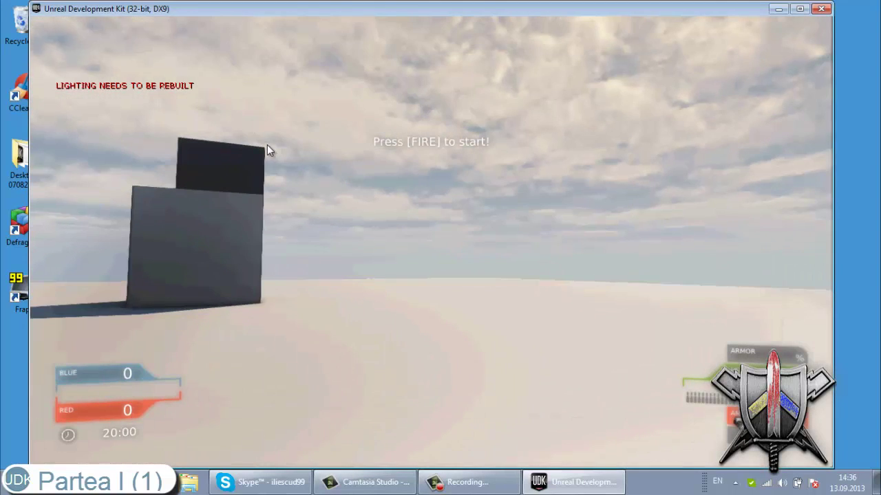
Spawn into the match and walk around the decal cube, circling its corner
{"action": "left_click", "coordinate": [196, 138]}
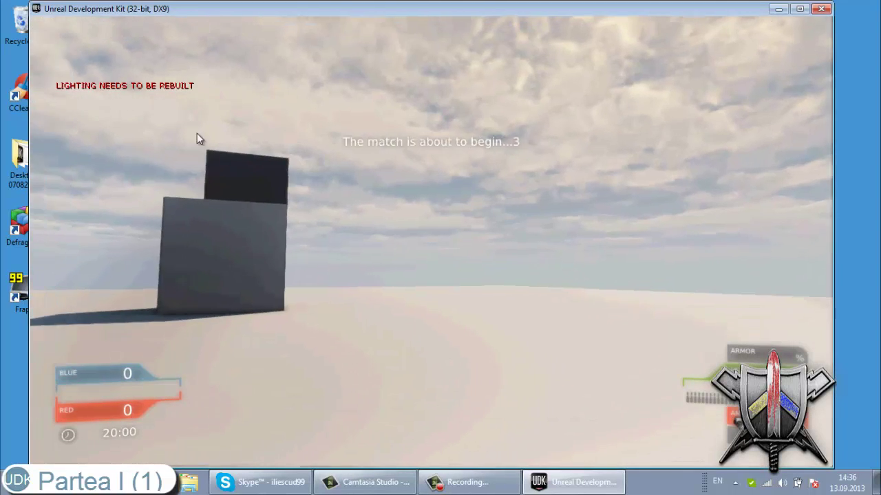
{"action": "key", "text": "w"}
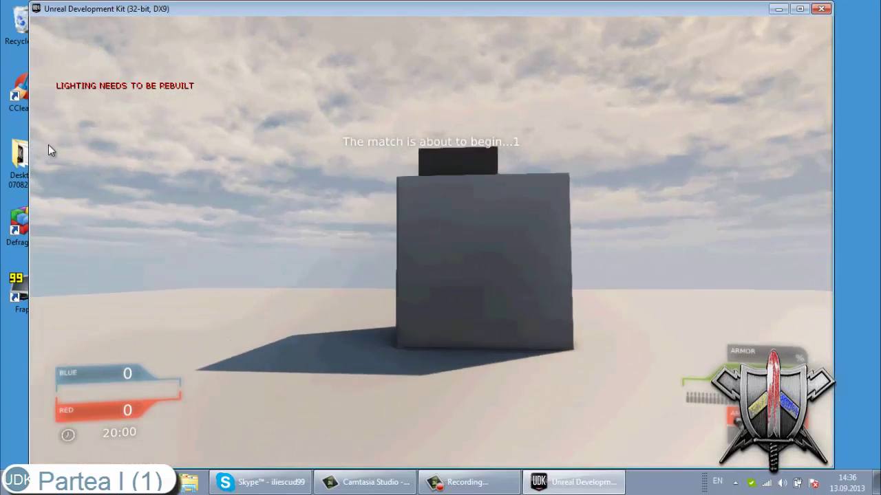
{"action": "key", "text": "w"}
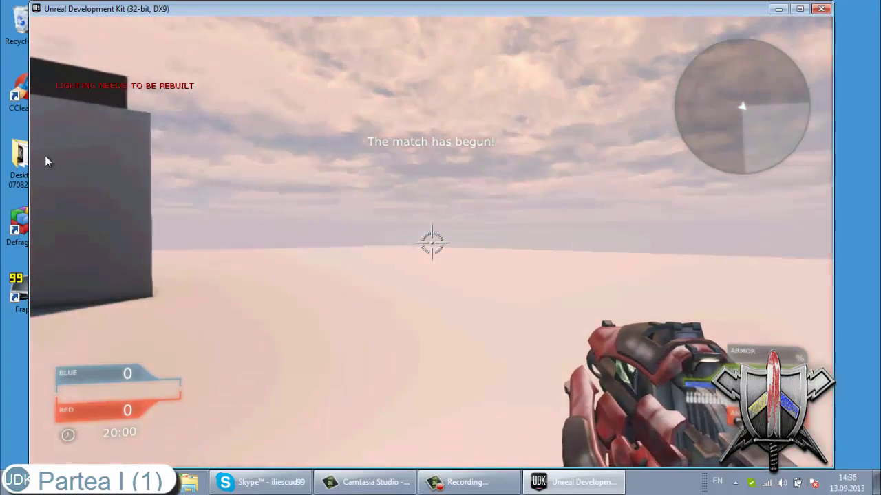
{"action": "key", "text": "s"}
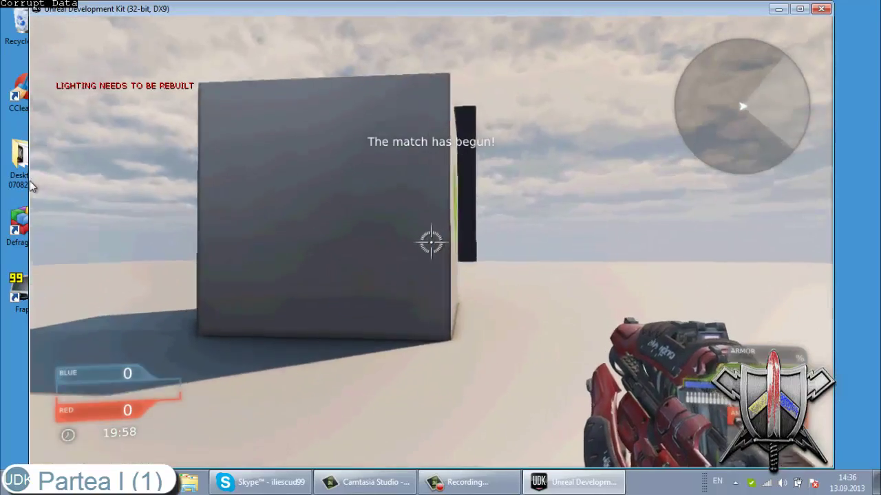
{"action": "right_click_drag", "start_coordinate": [32, 186], "coordinate": [640, 160]}
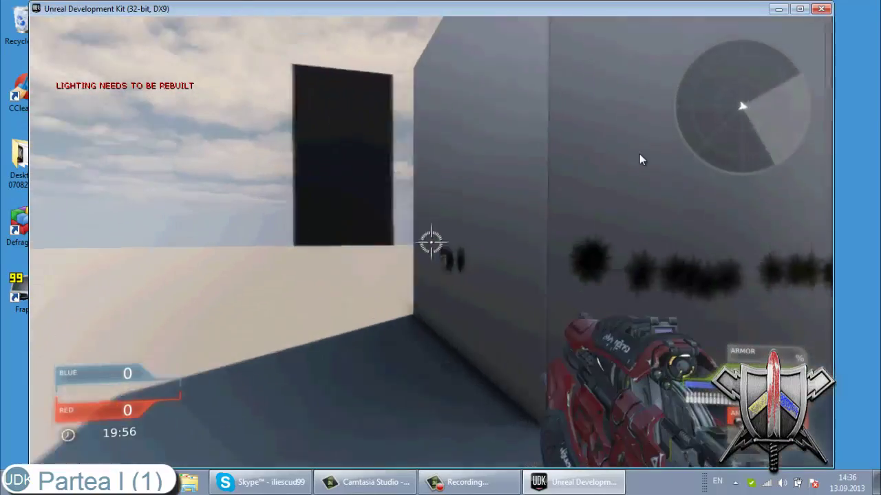
{"action": "key", "text": "s"}
{"action": "left_click_drag", "start_coordinate": [367, 104], "coordinate": [2, 31]}
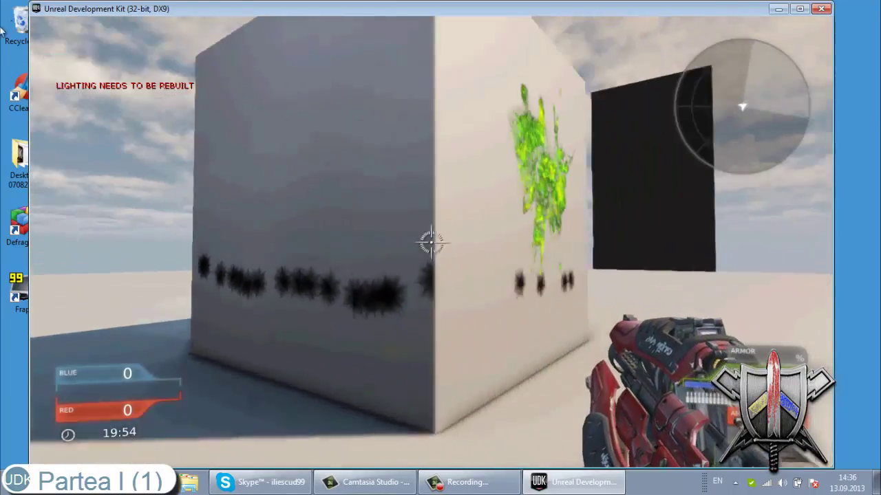
Shoot the cube wall with alternate and primary fire, then respawn after dying
{"action": "key", "text": "w"}
{"action": "key", "text": "s"}
{"action": "key", "text": "w"}
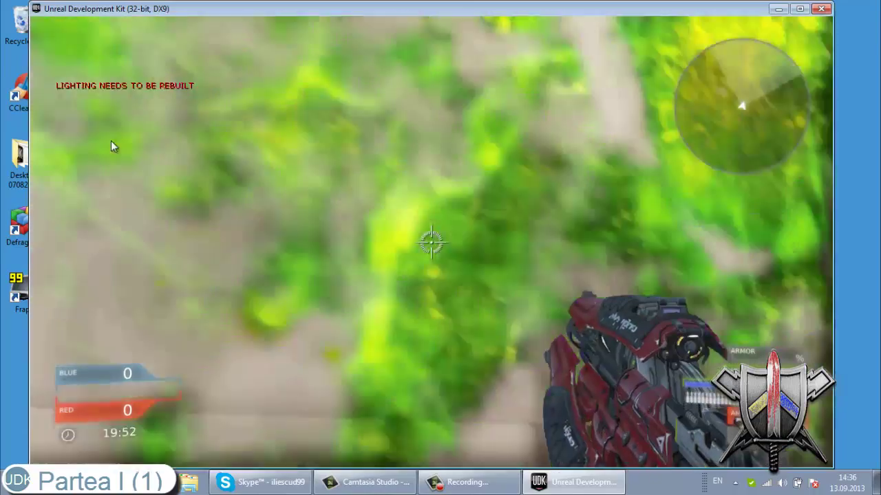
{"action": "key", "text": "s"}
{"action": "right_click", "coordinate": [431, 242]}
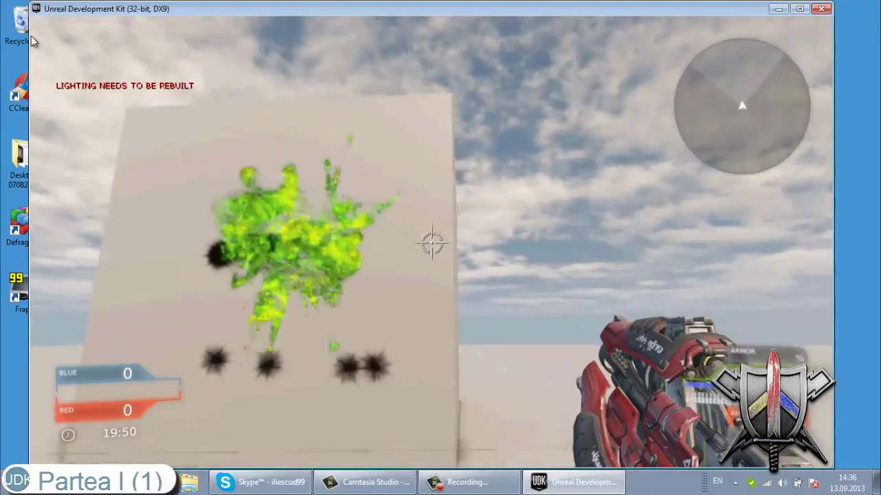
{"action": "key", "text": "w"}
{"action": "left_click", "coordinate": [431, 242]}
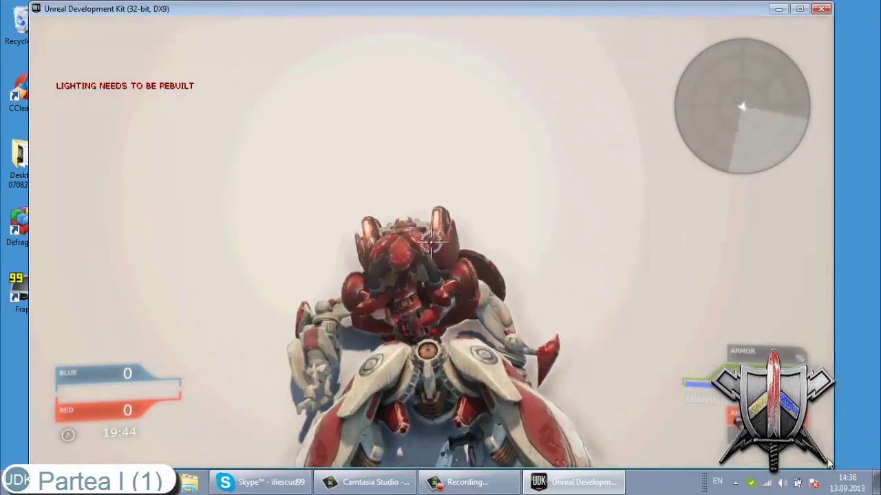
{"action": "left_click", "coordinate": [692, 387]}
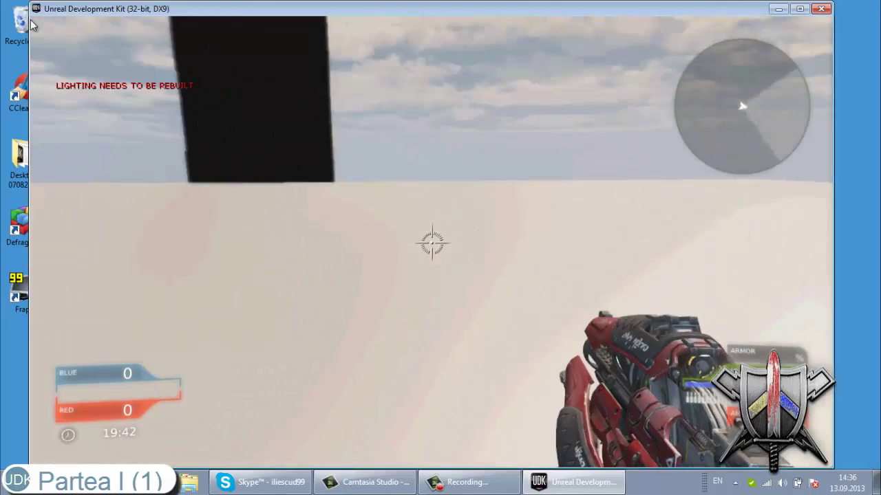